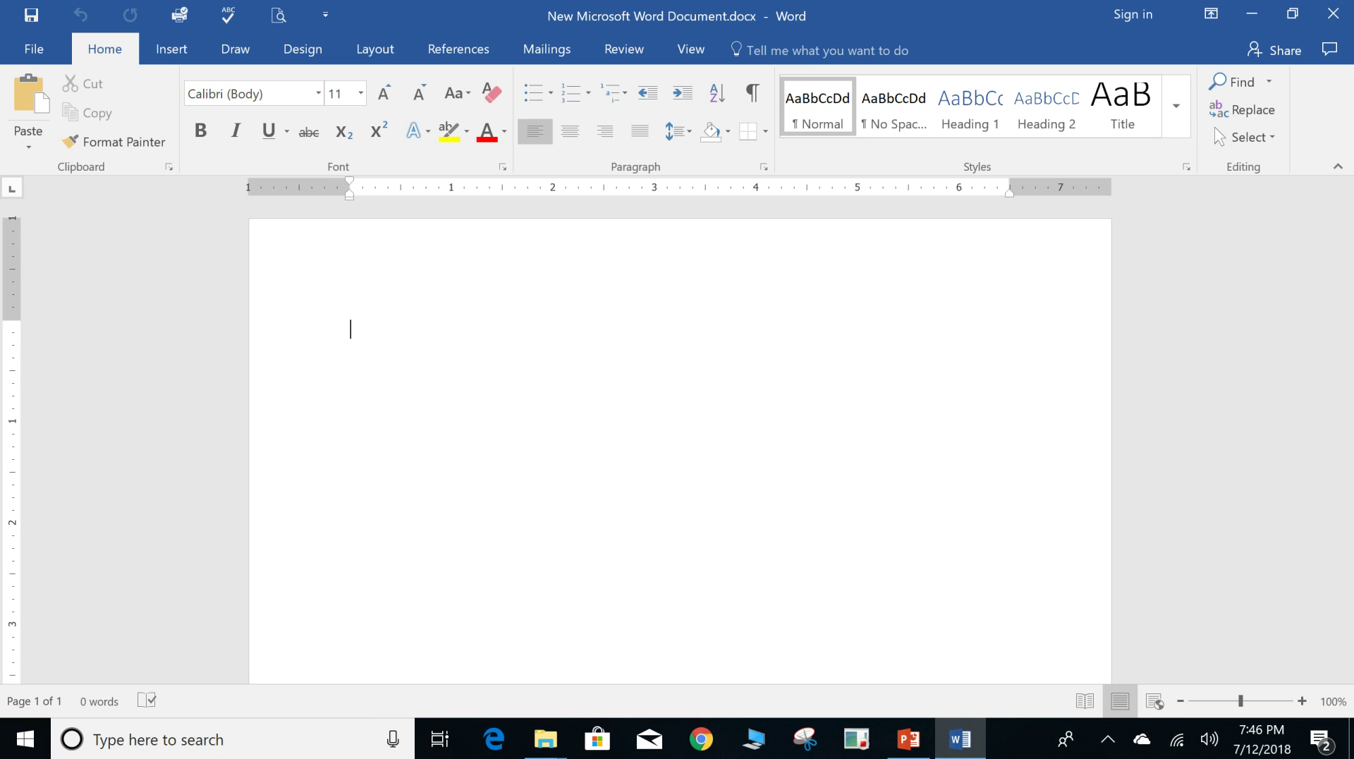
- Examine the document's Info page, including the Protect Document and Manage Document choices
{"action": "left_click", "coordinate": [34, 49]}
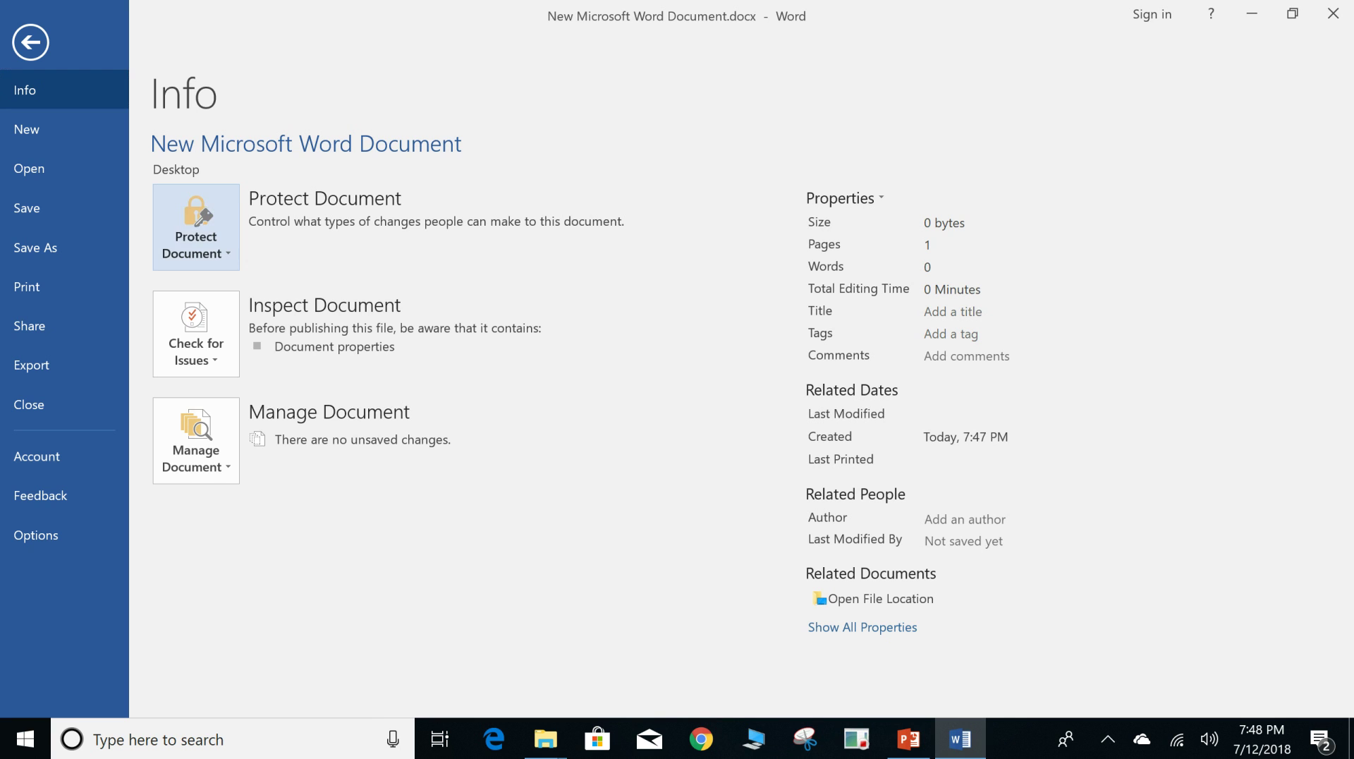
{"action": "left_click", "coordinate": [195, 228]}
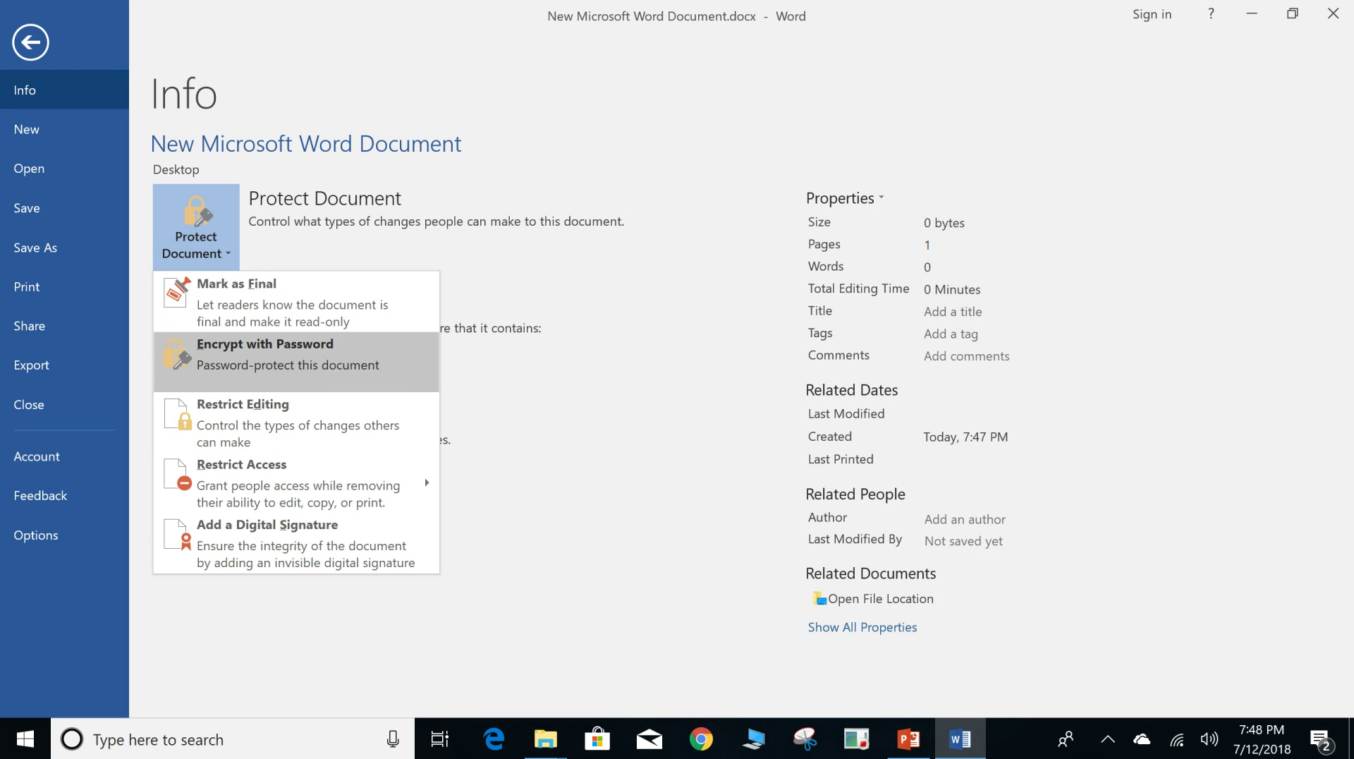
{"action": "mouse_move", "coordinate": [296, 483]}
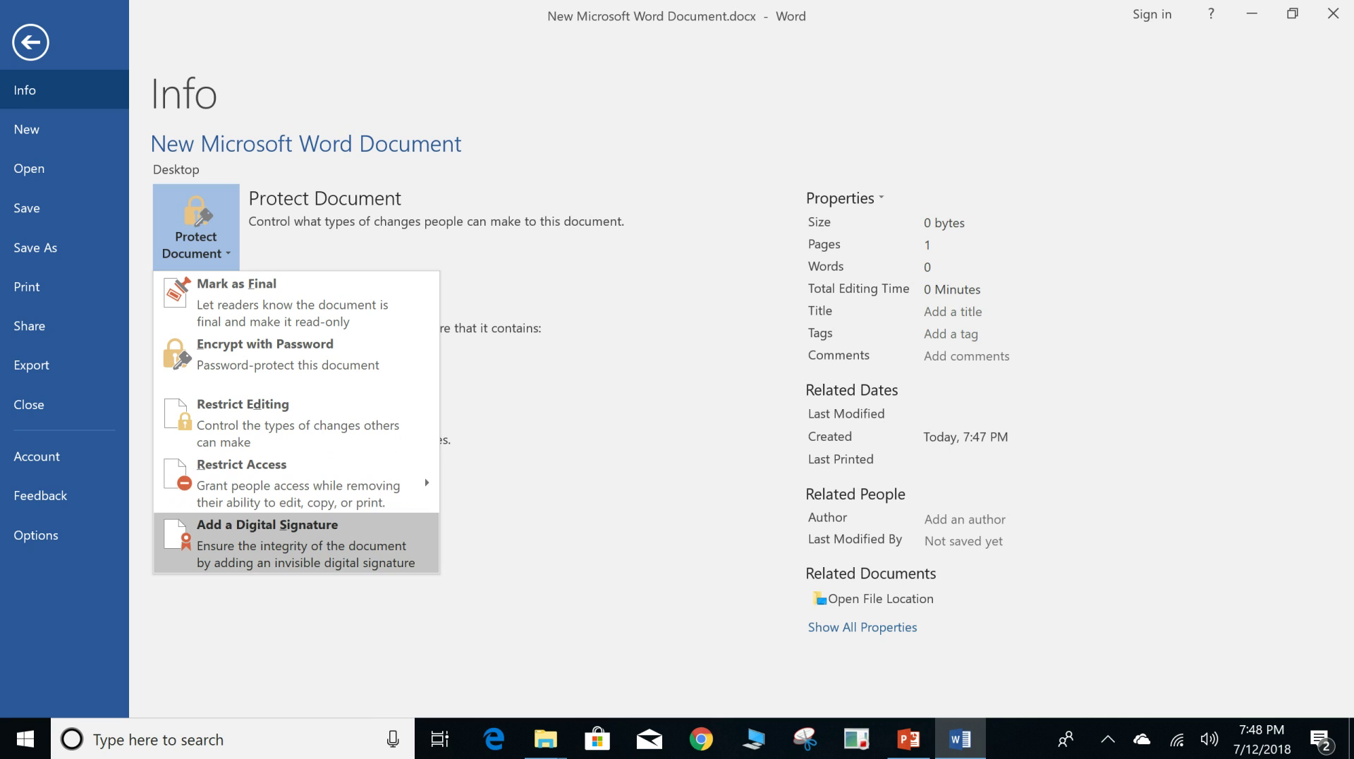
{"action": "left_click", "coordinate": [63, 90]}
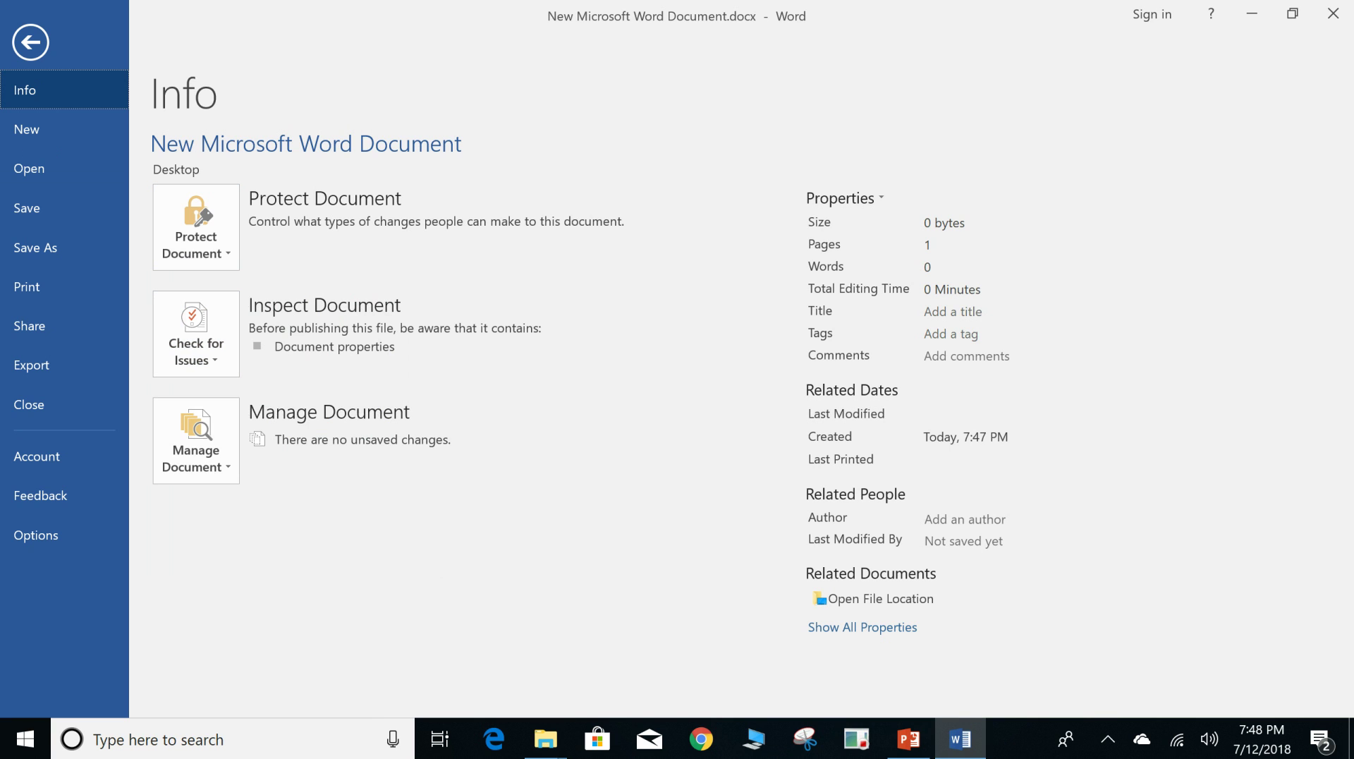
{"action": "left_click", "coordinate": [197, 441]}
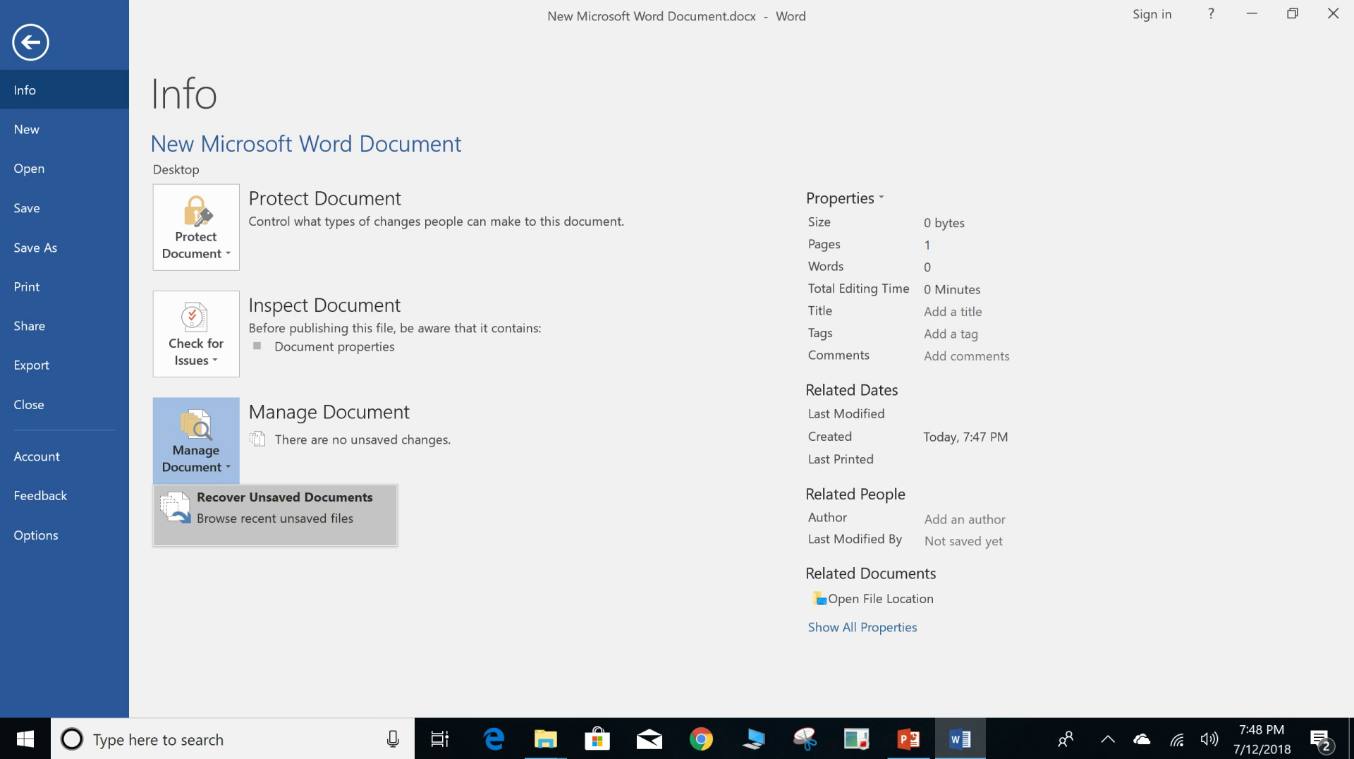
{"action": "key", "text": "Escape"}
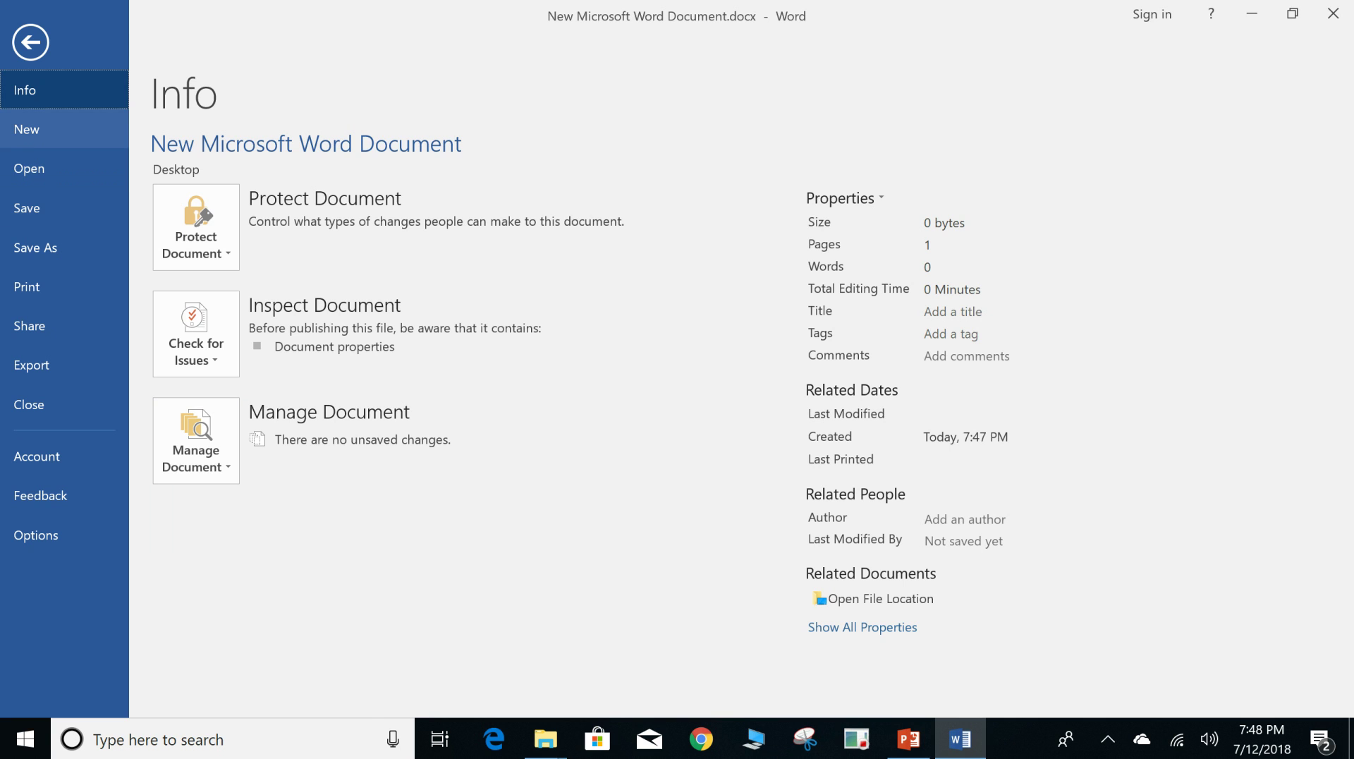
- Look through the templates available for creating a new document
{"action": "key", "text": "Down"}
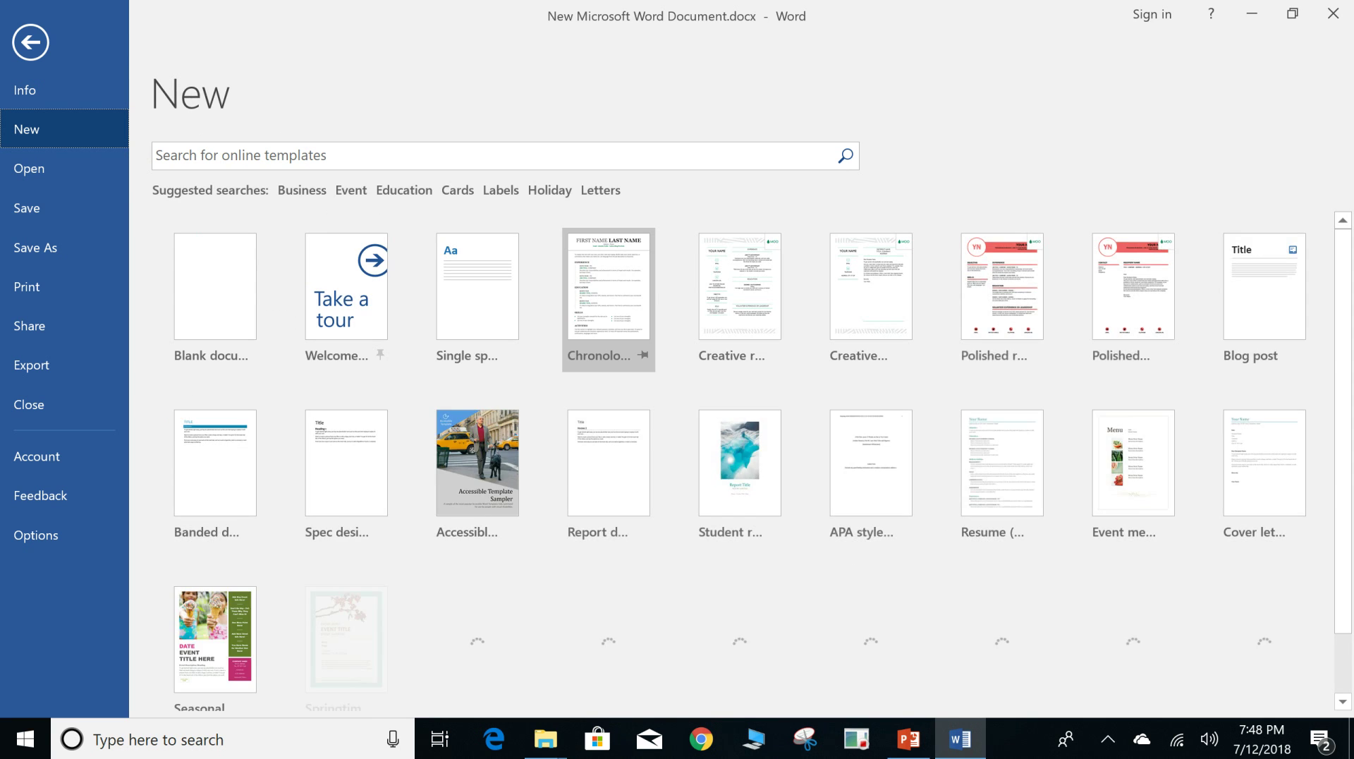
{"action": "key", "text": "Tab"}
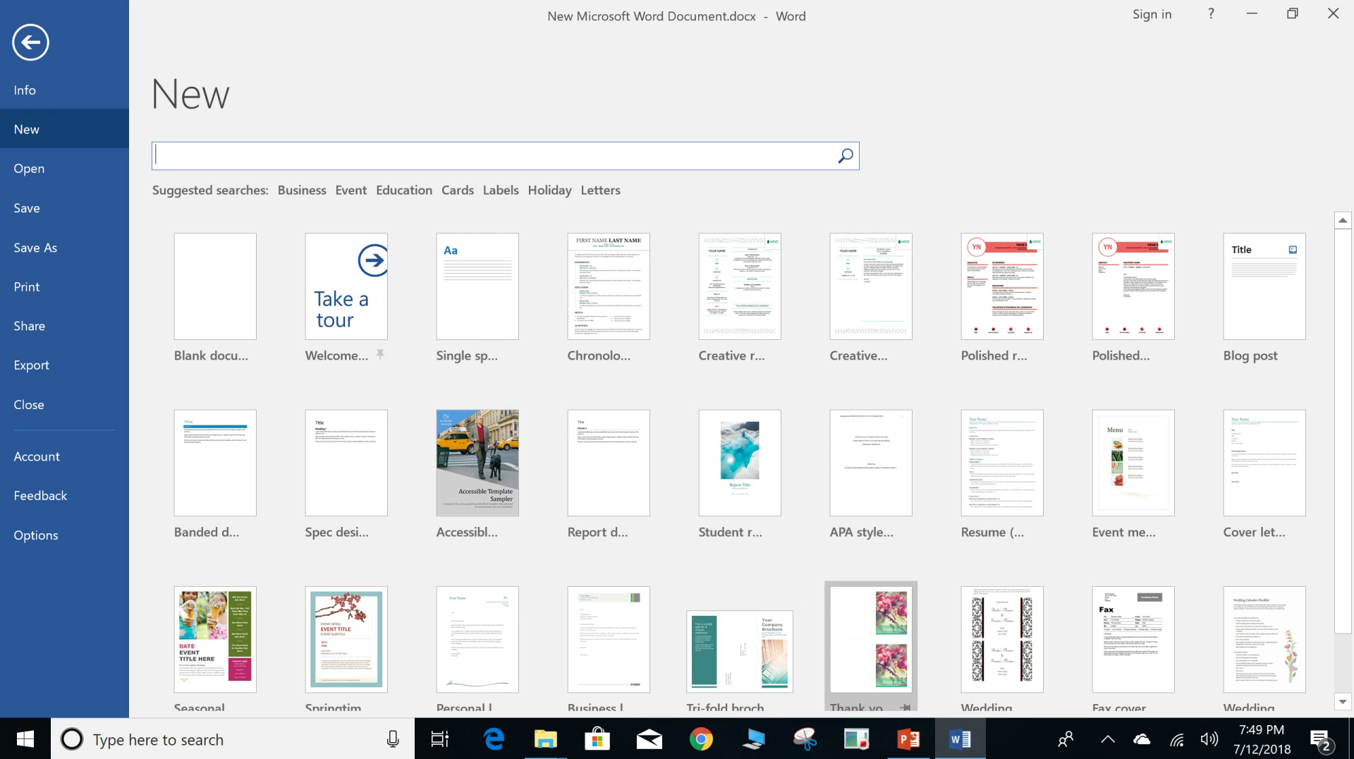
{"action": "scroll", "coordinate": [1002, 579], "scroll_direction": "down", "scroll_amount": 2}
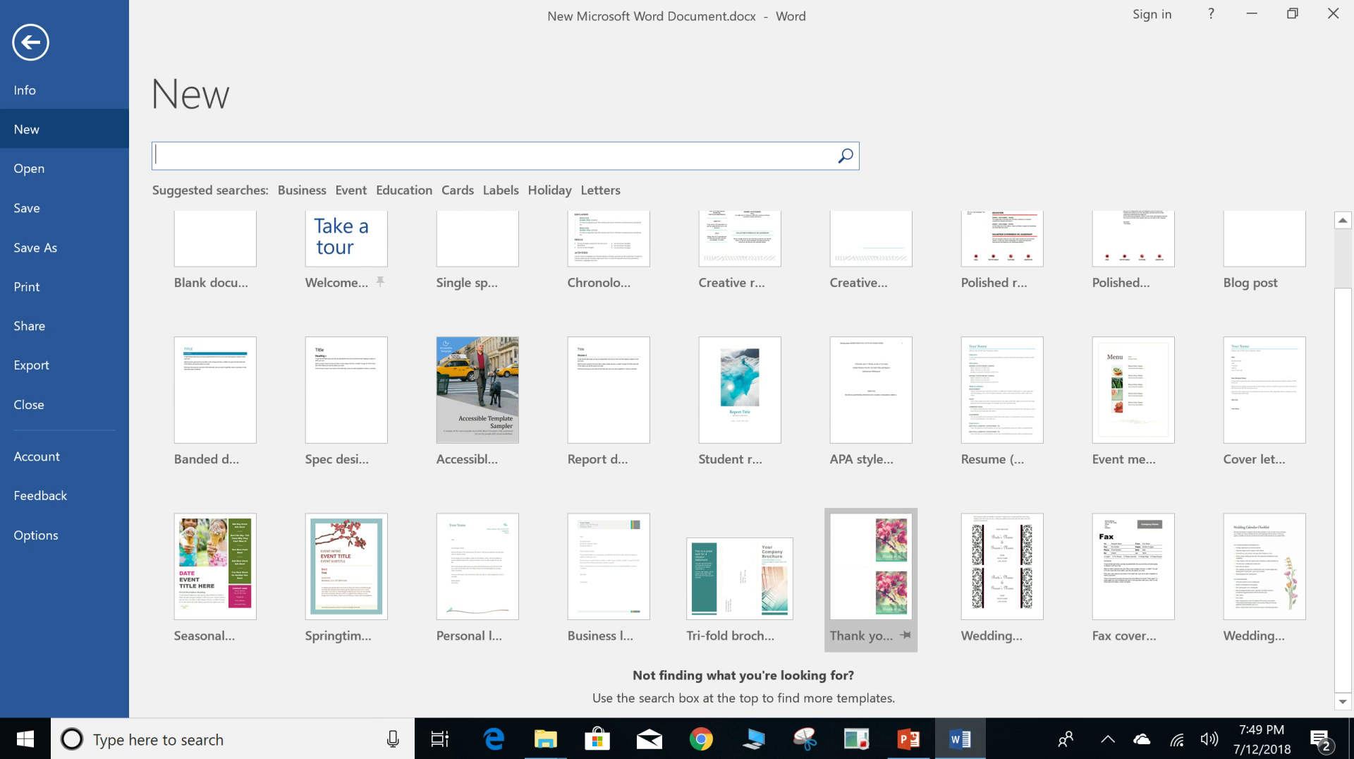
{"action": "scroll", "coordinate": [480, 303], "scroll_direction": "up", "scroll_amount": 1}
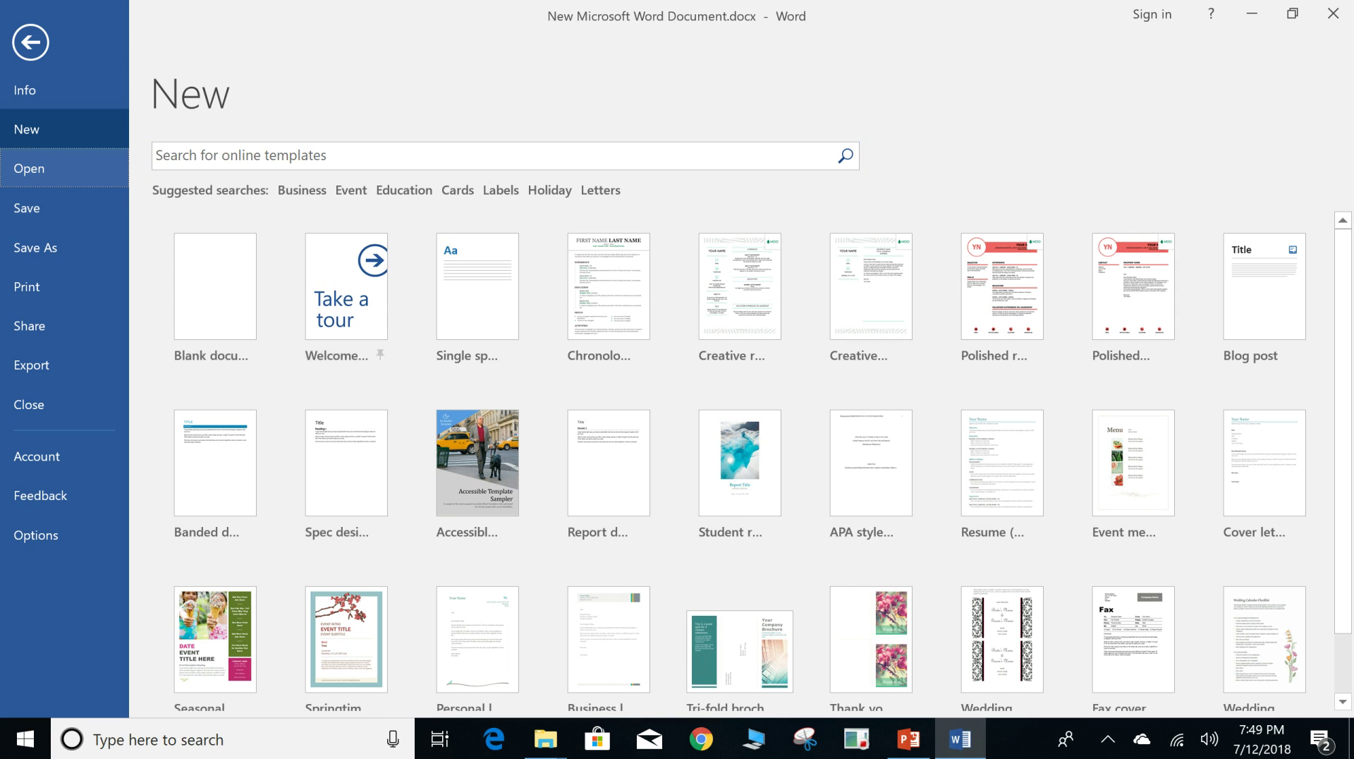
- Examine the places for opening documents: Shared with Me, OneDrive, This PC and the file browser, without opening any file
{"action": "left_click", "coordinate": [29, 168]}
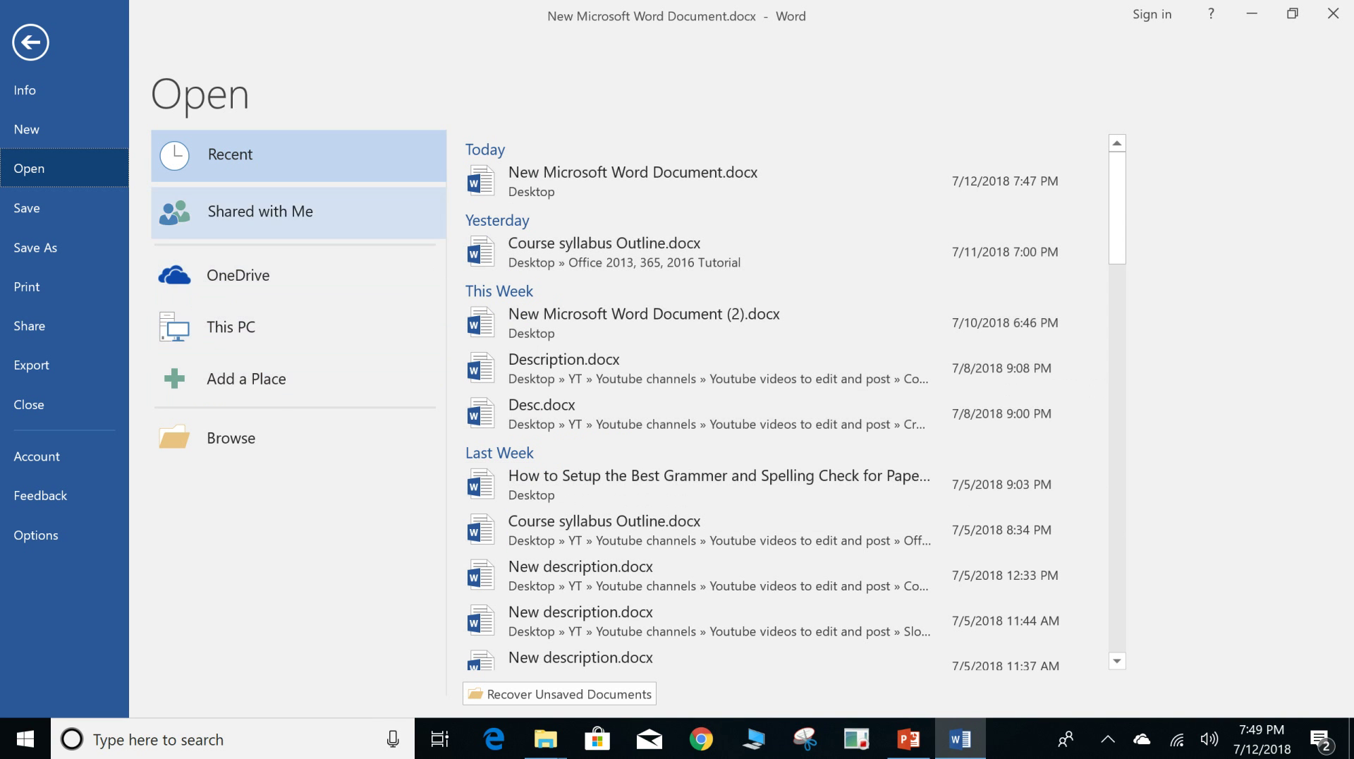
{"action": "left_click", "coordinate": [260, 211]}
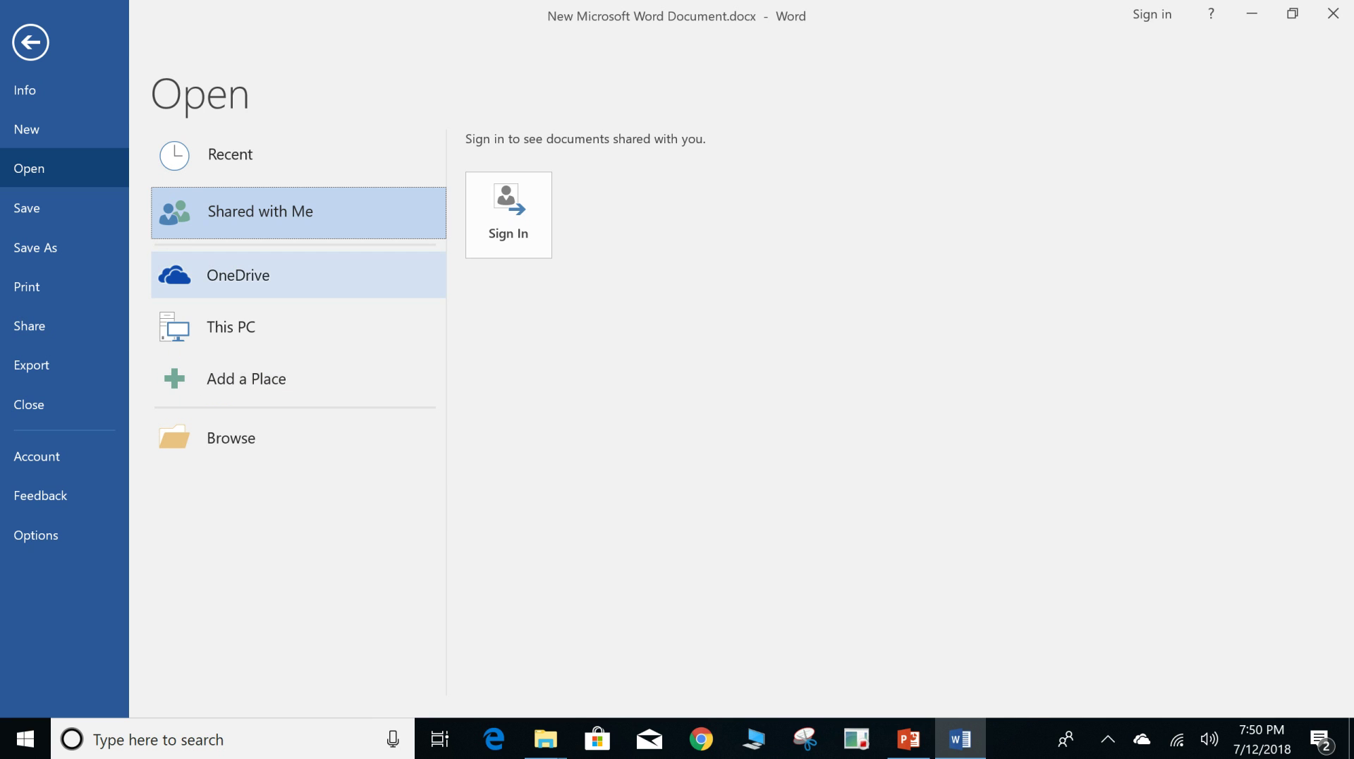
{"action": "left_click", "coordinate": [237, 275]}
{"action": "left_click", "coordinate": [508, 554]}
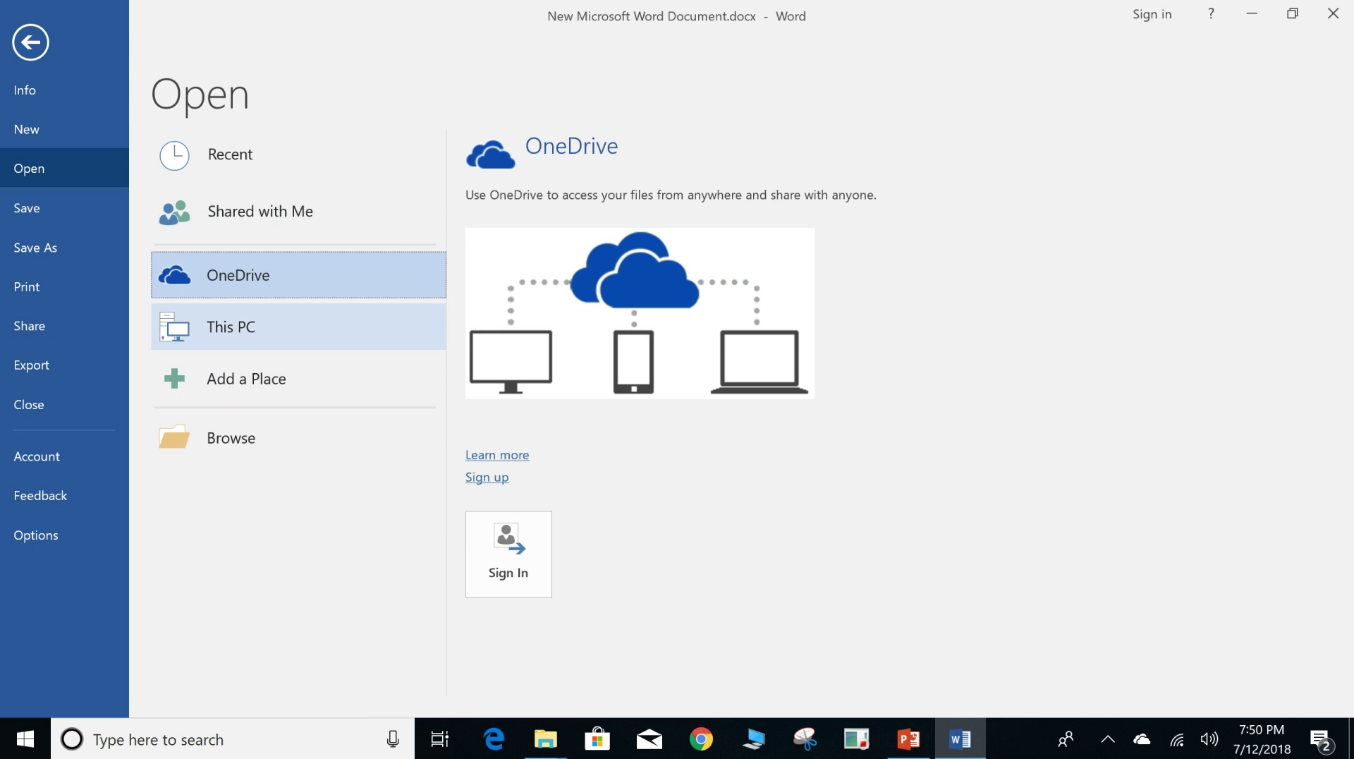
{"action": "left_click", "coordinate": [230, 327]}
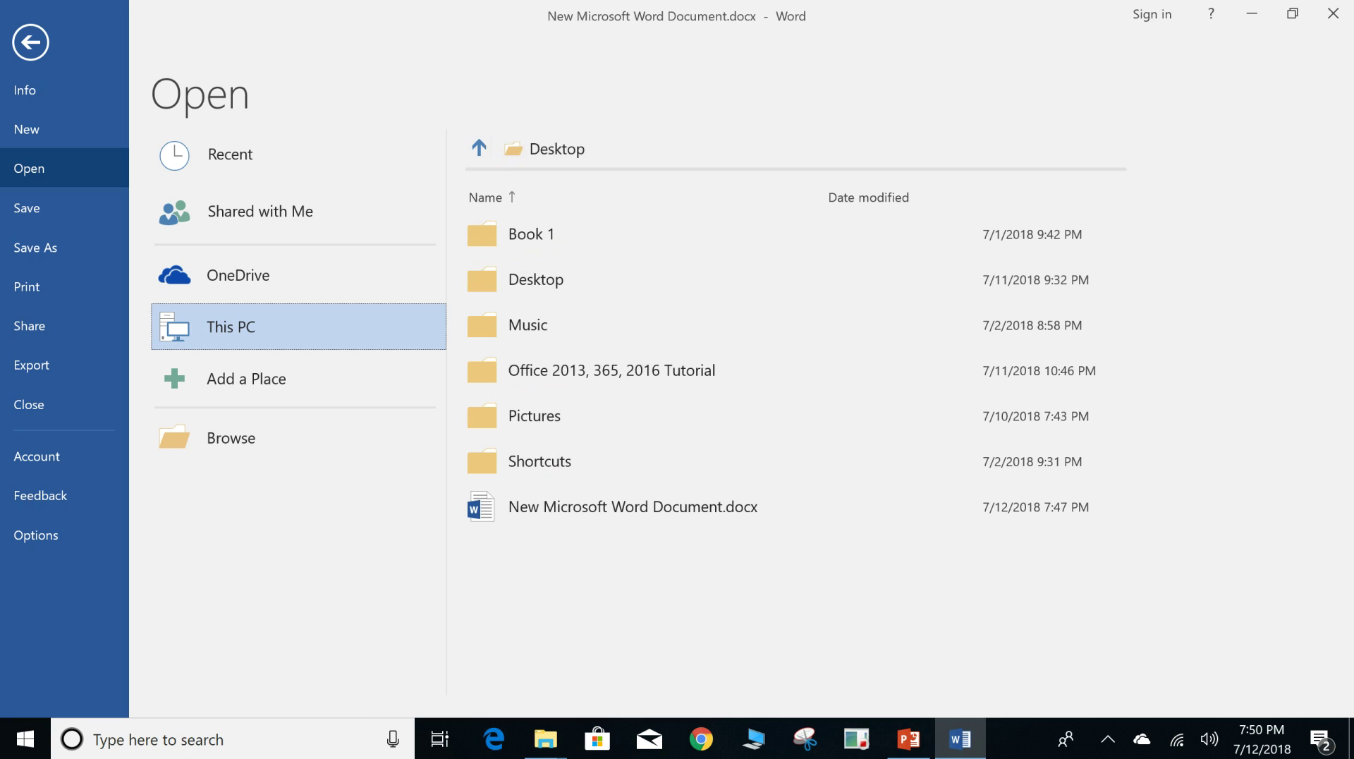
{"action": "left_click", "coordinate": [479, 148]}
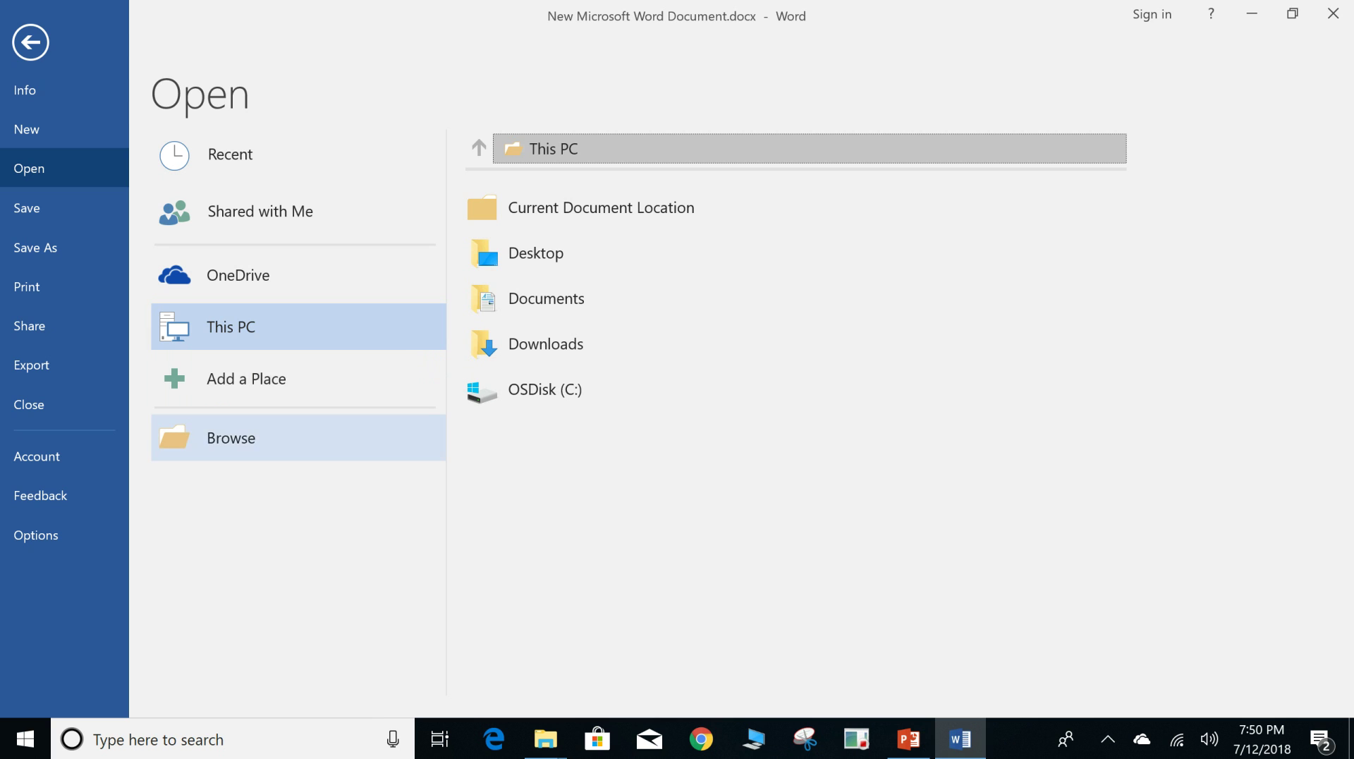
{"action": "left_click", "coordinate": [230, 438]}
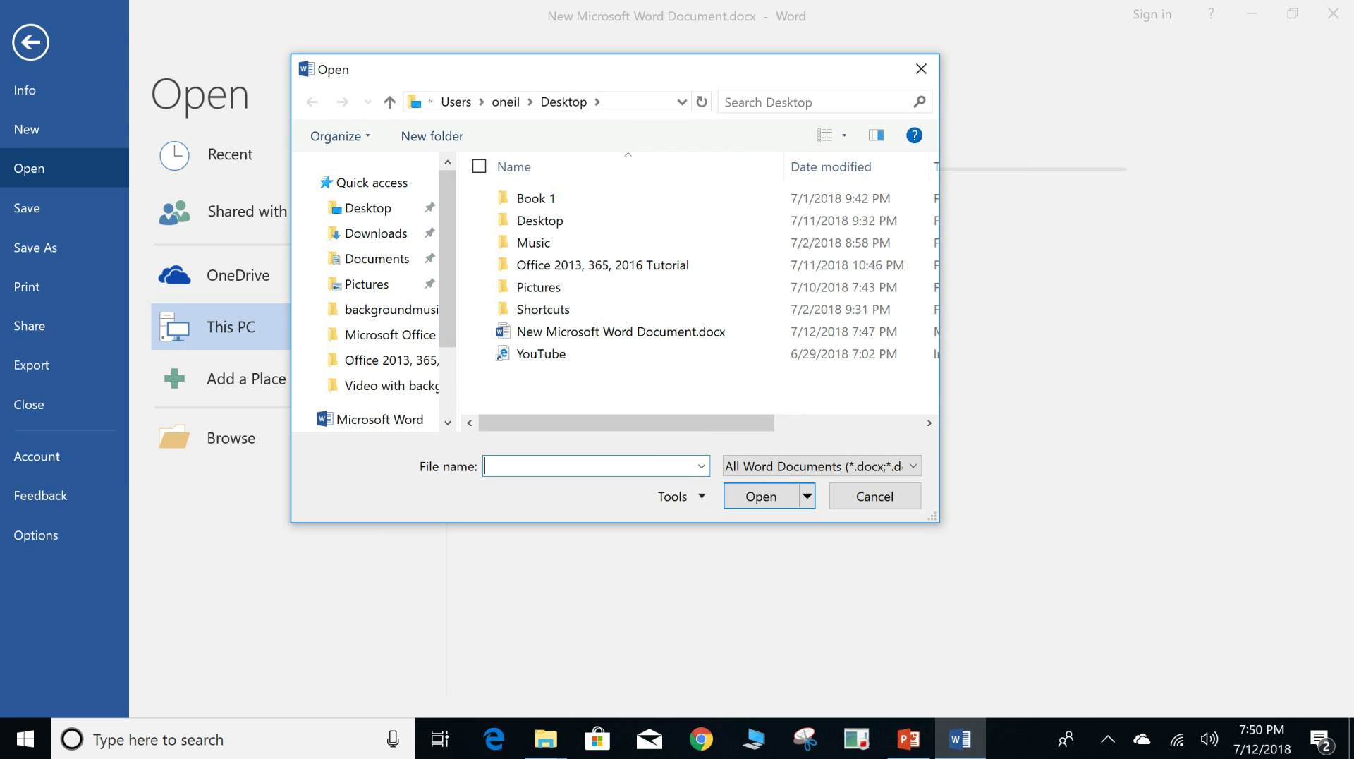
{"action": "scroll", "coordinate": [367, 352], "scroll_direction": "down", "scroll_amount": 1}
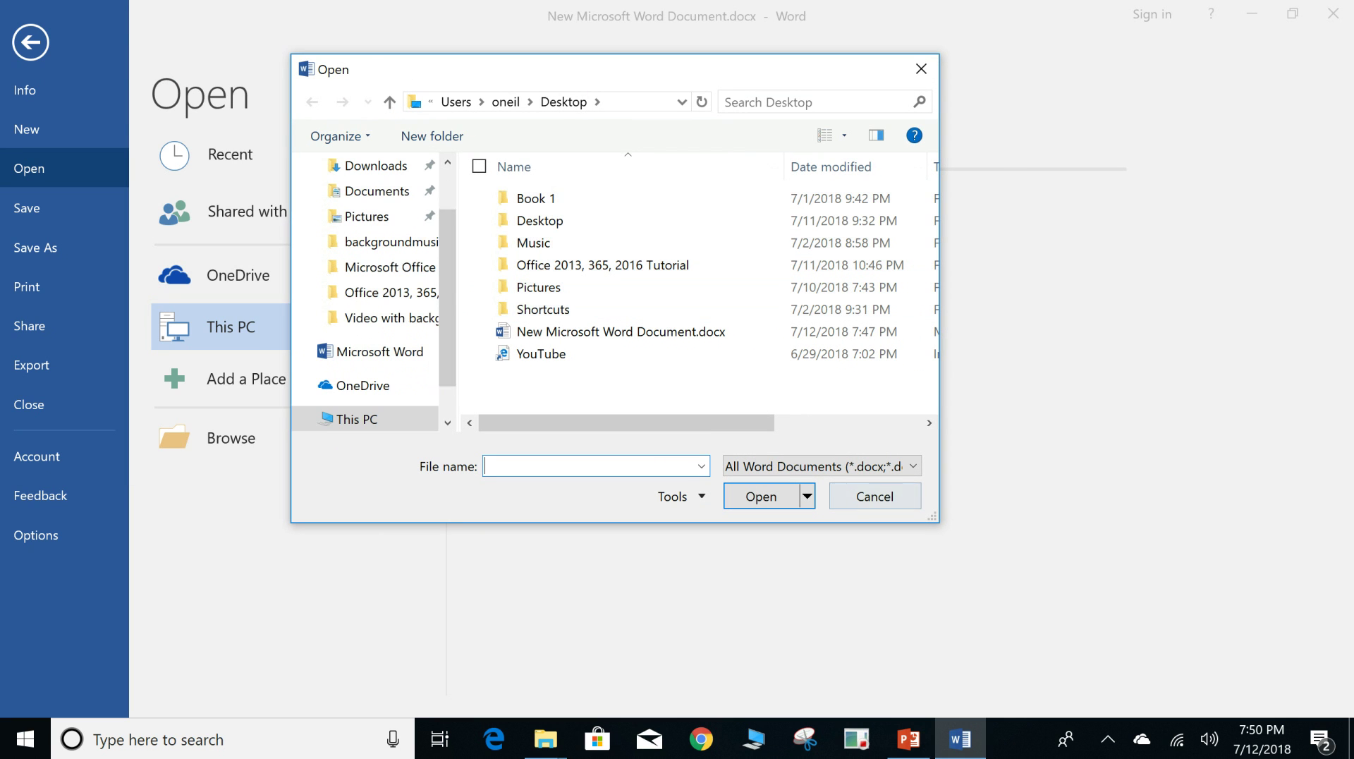
{"action": "left_click", "coordinate": [875, 496]}
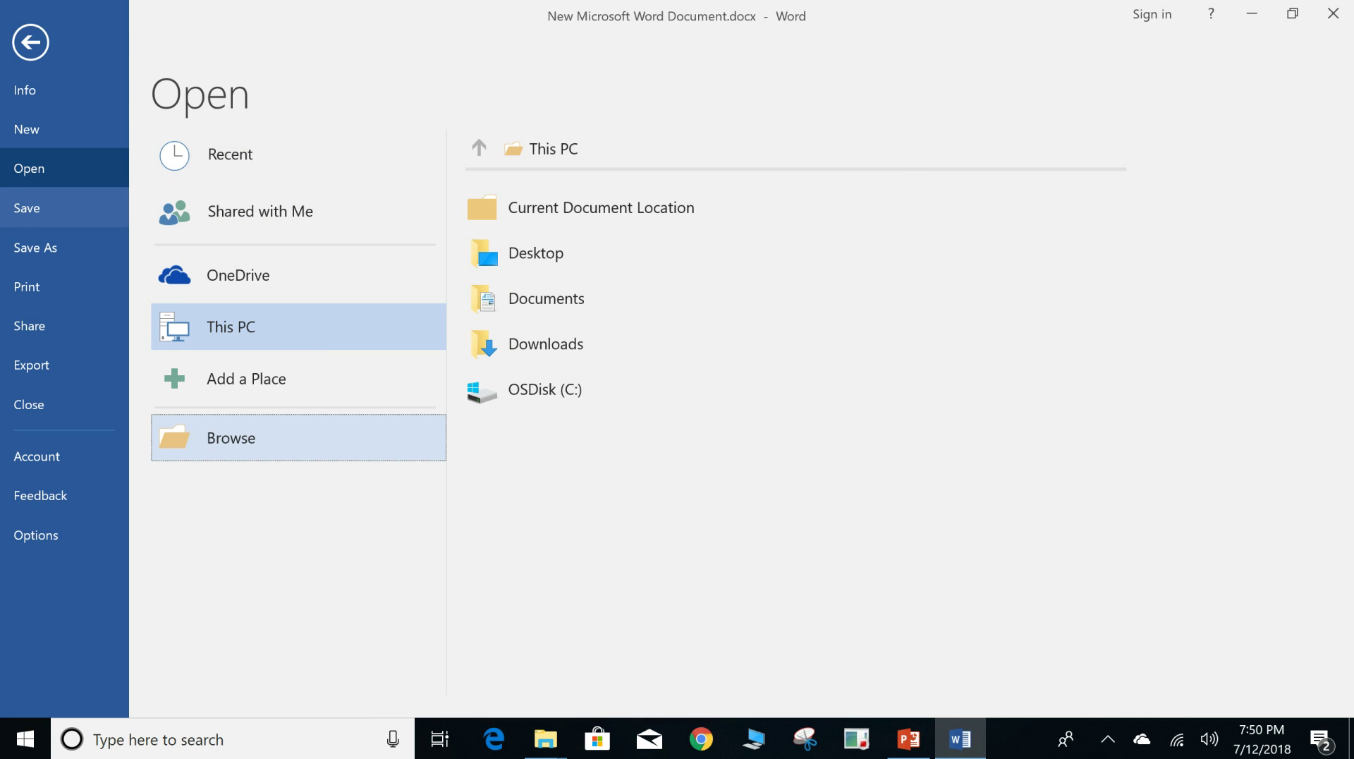
- Save the document, and review the Save As file name, file type and folder browsing options without saving a copy
{"action": "key", "text": "Escape"}
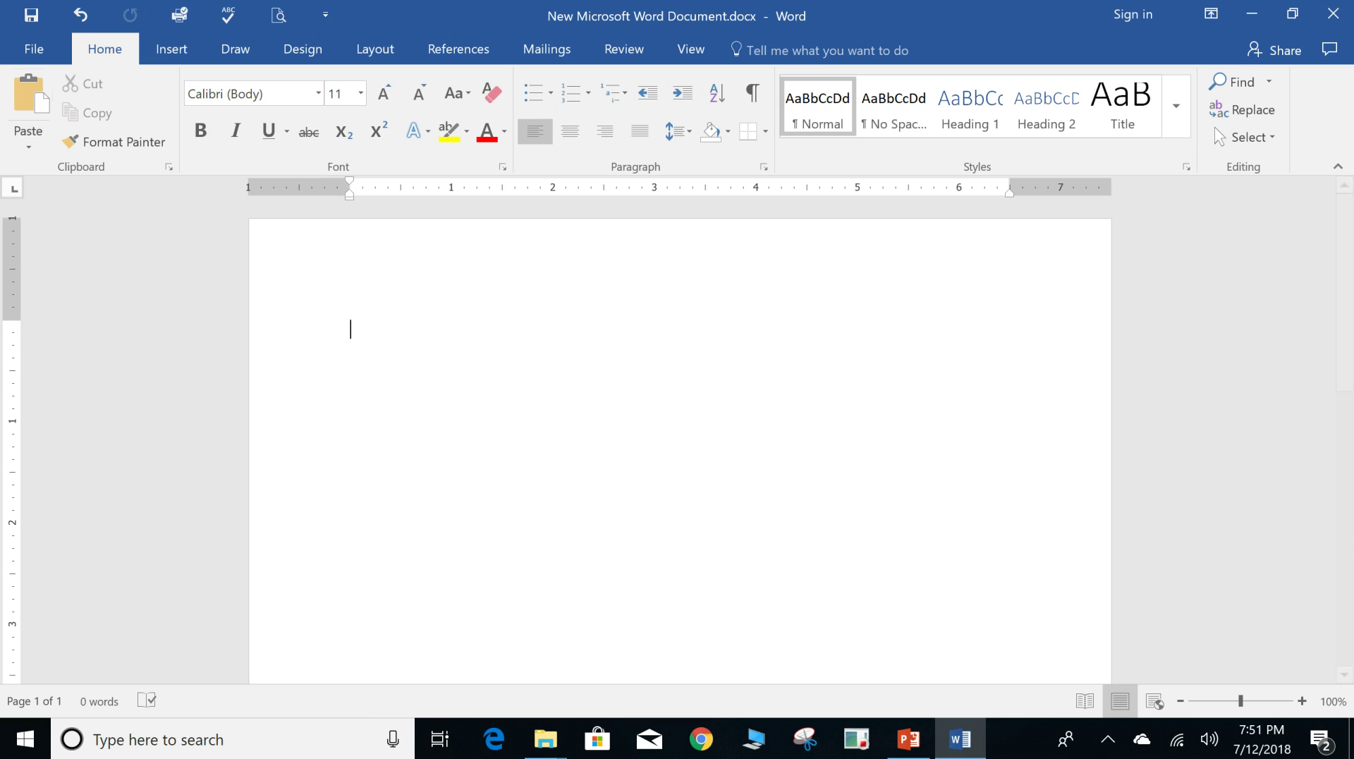
{"action": "key", "text": "alt+f"}
{"action": "key", "text": "Return"}
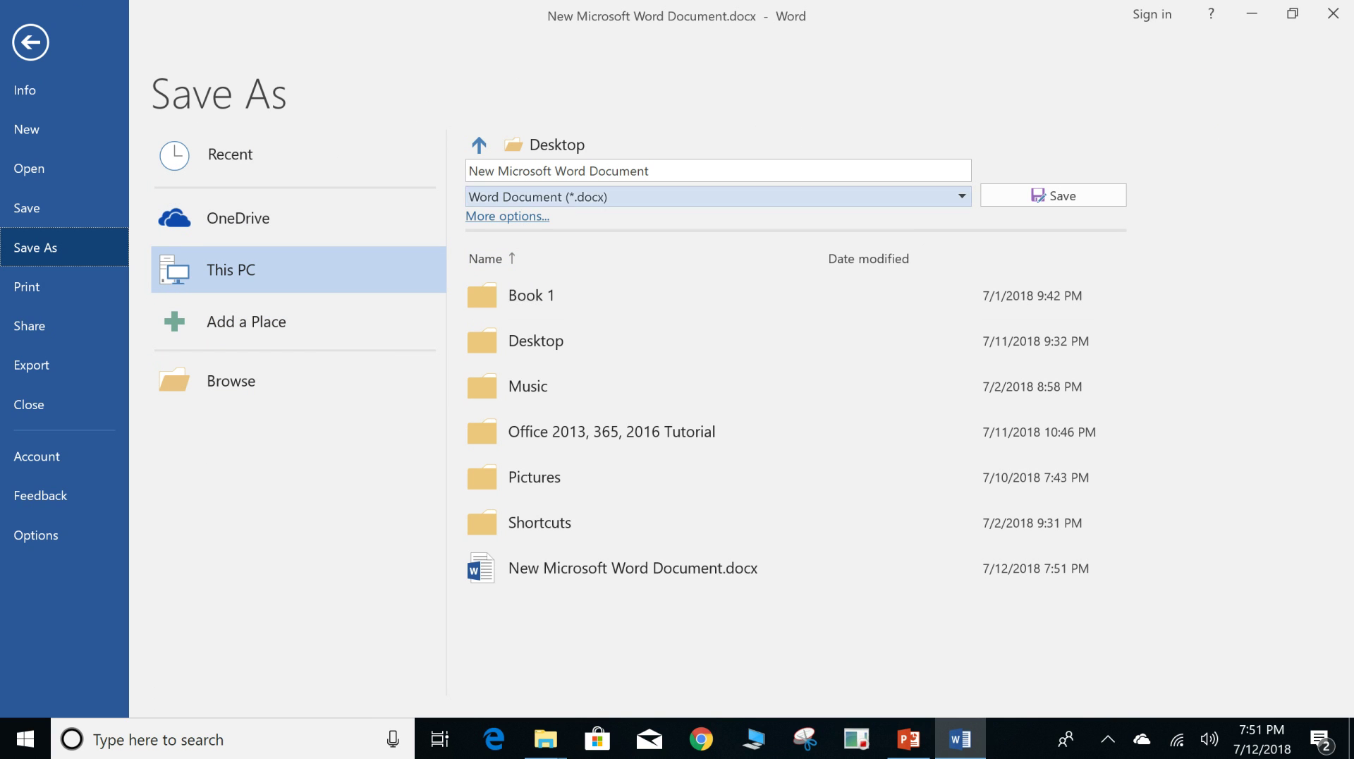
{"action": "left_click", "coordinate": [565, 170]}
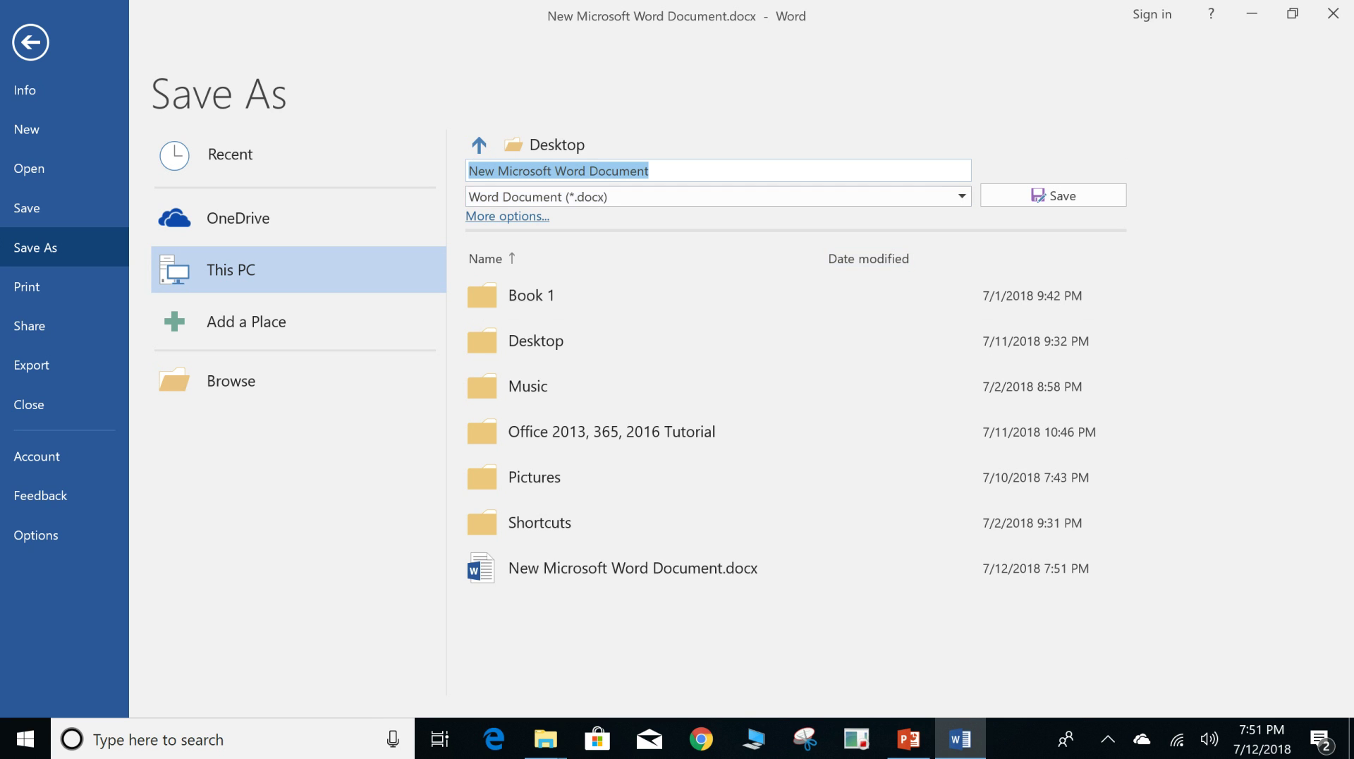
{"action": "left_click", "coordinate": [705, 196]}
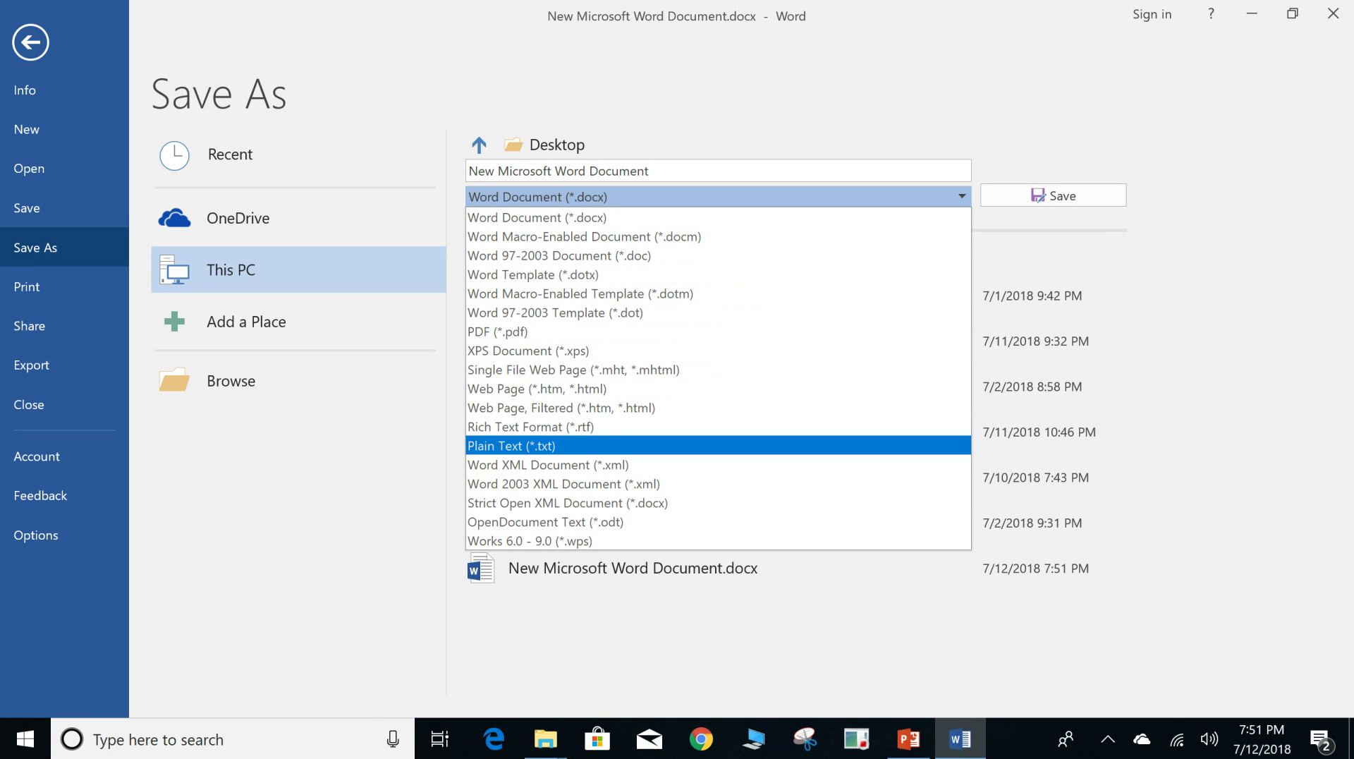
{"action": "key", "text": "Escape"}
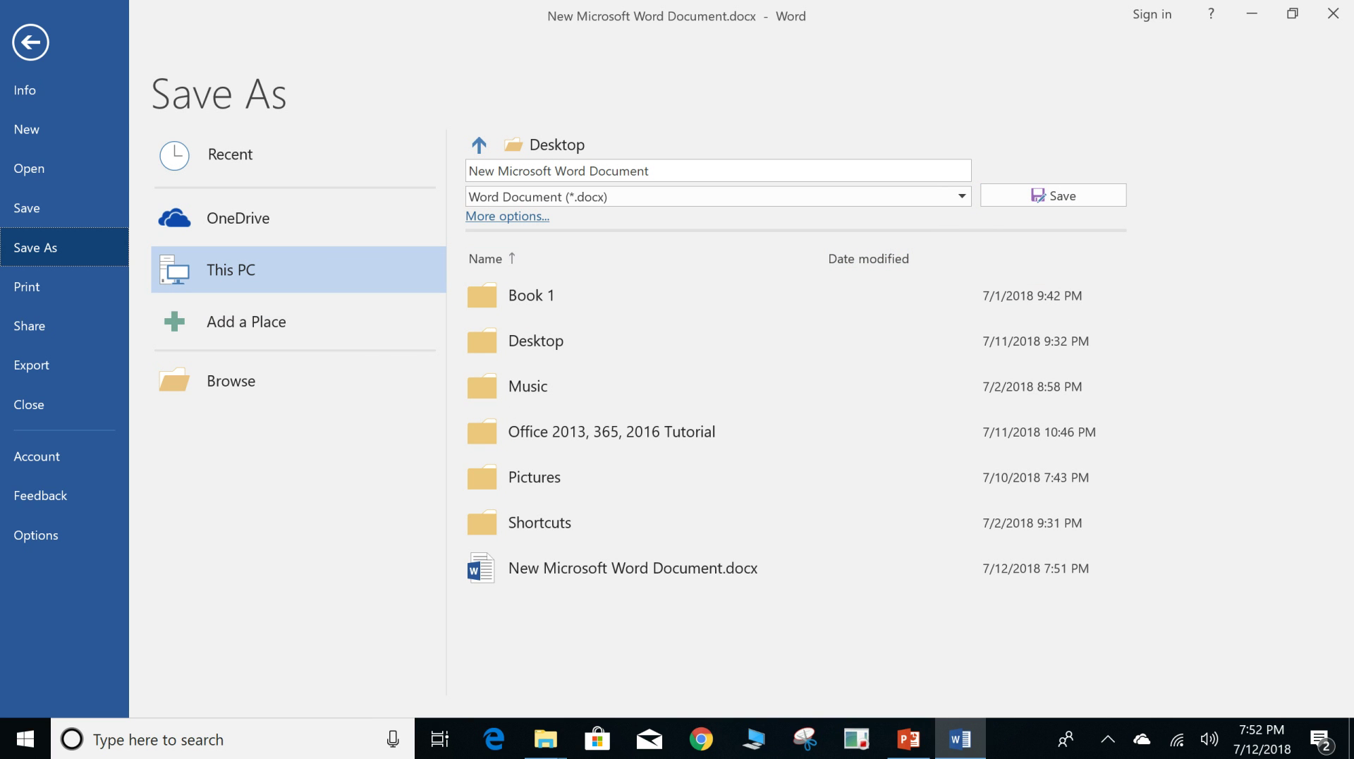
{"action": "left_click", "coordinate": [231, 381]}
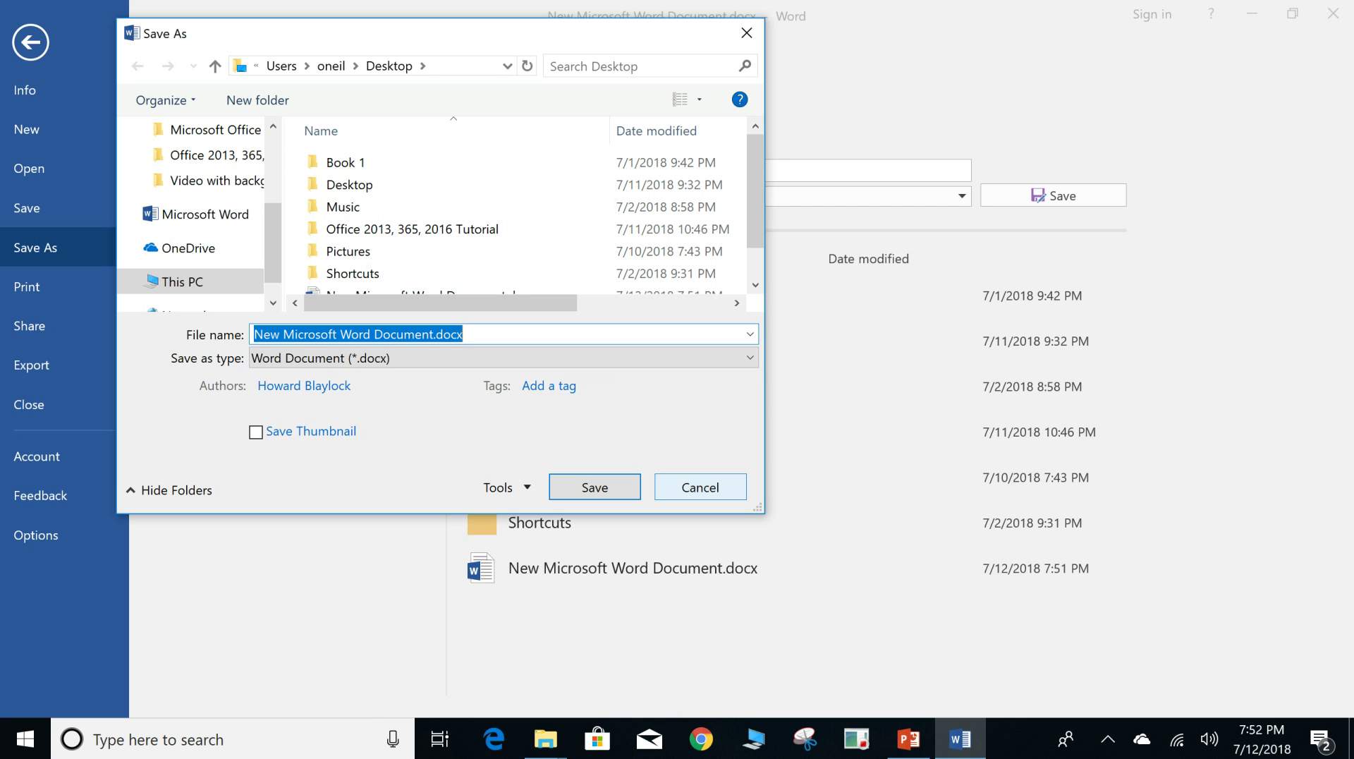
{"action": "left_click", "coordinate": [701, 488]}
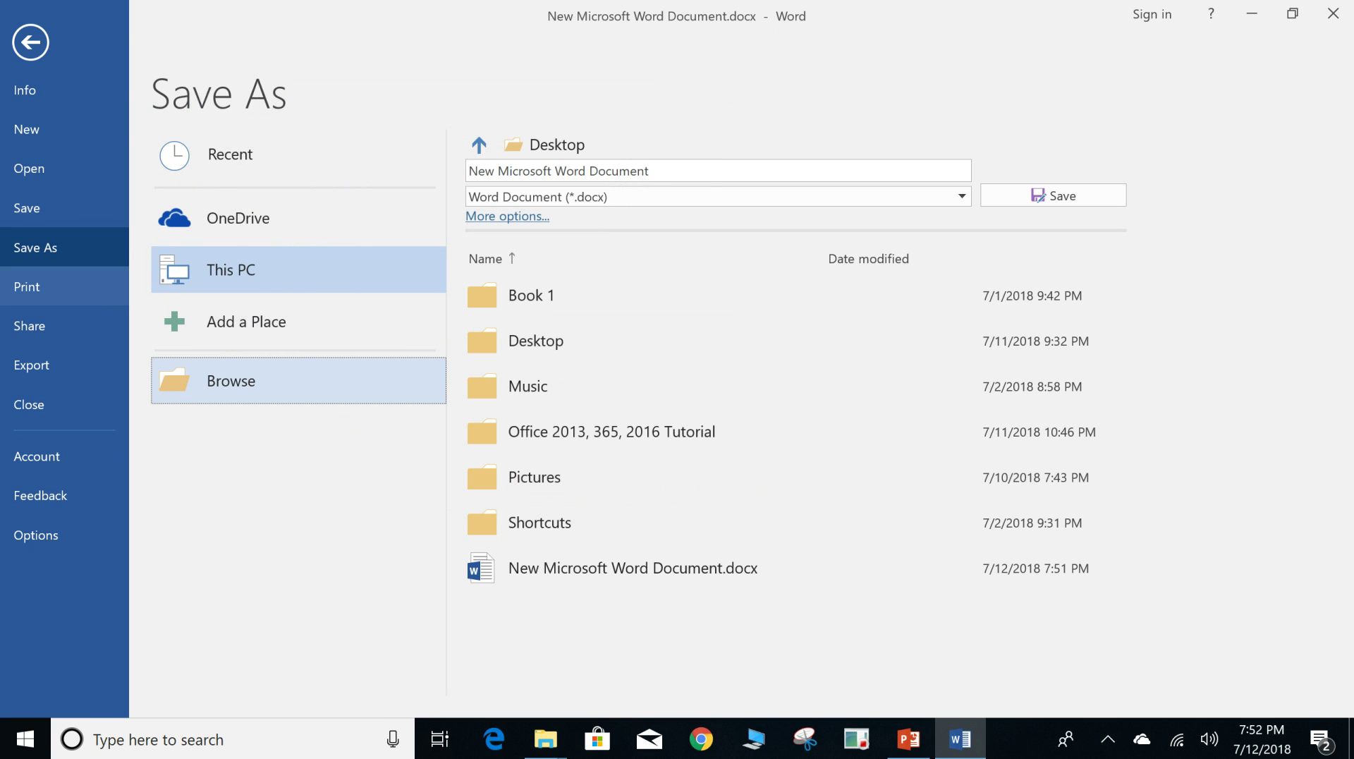
- Review the Print, Share, Export and Feedback pages for the document
{"action": "left_click", "coordinate": [35, 286]}
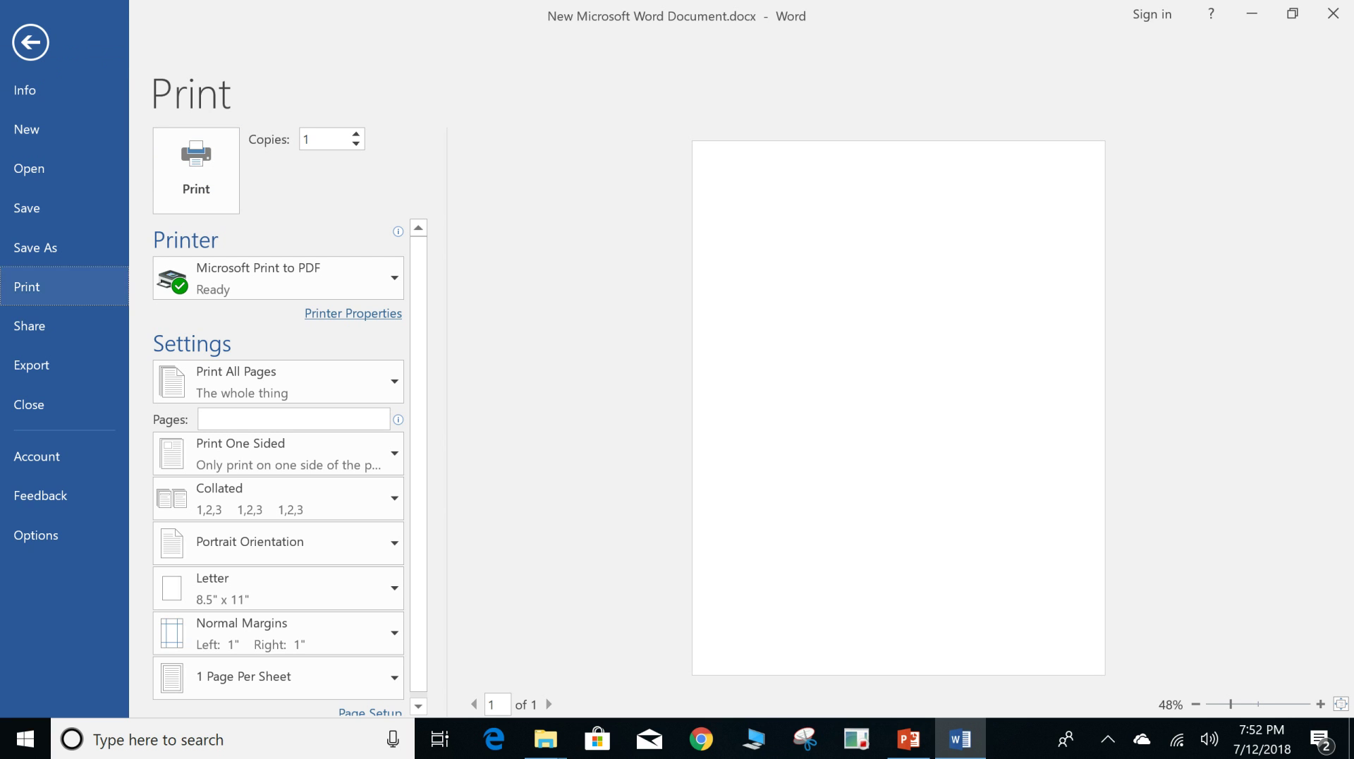
{"action": "left_click", "coordinate": [29, 325]}
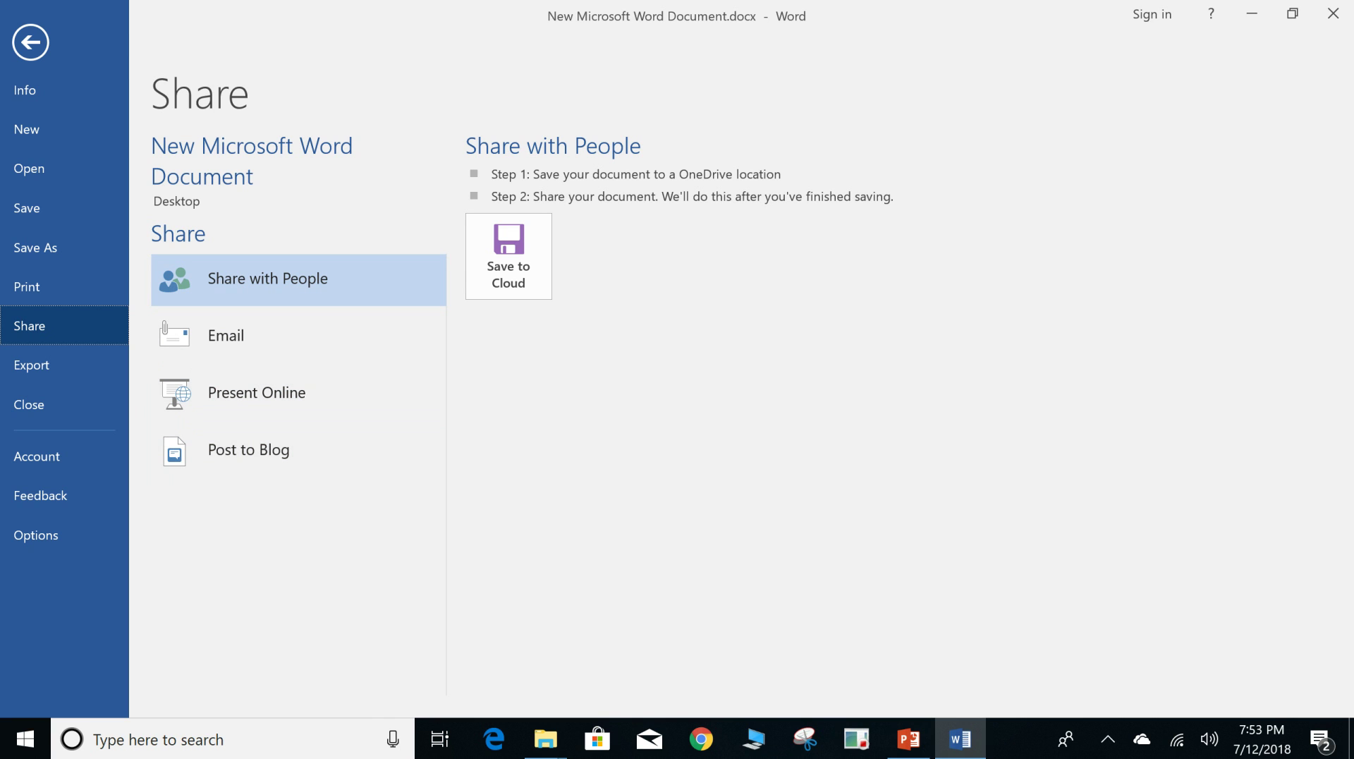
{"action": "left_click", "coordinate": [32, 364]}
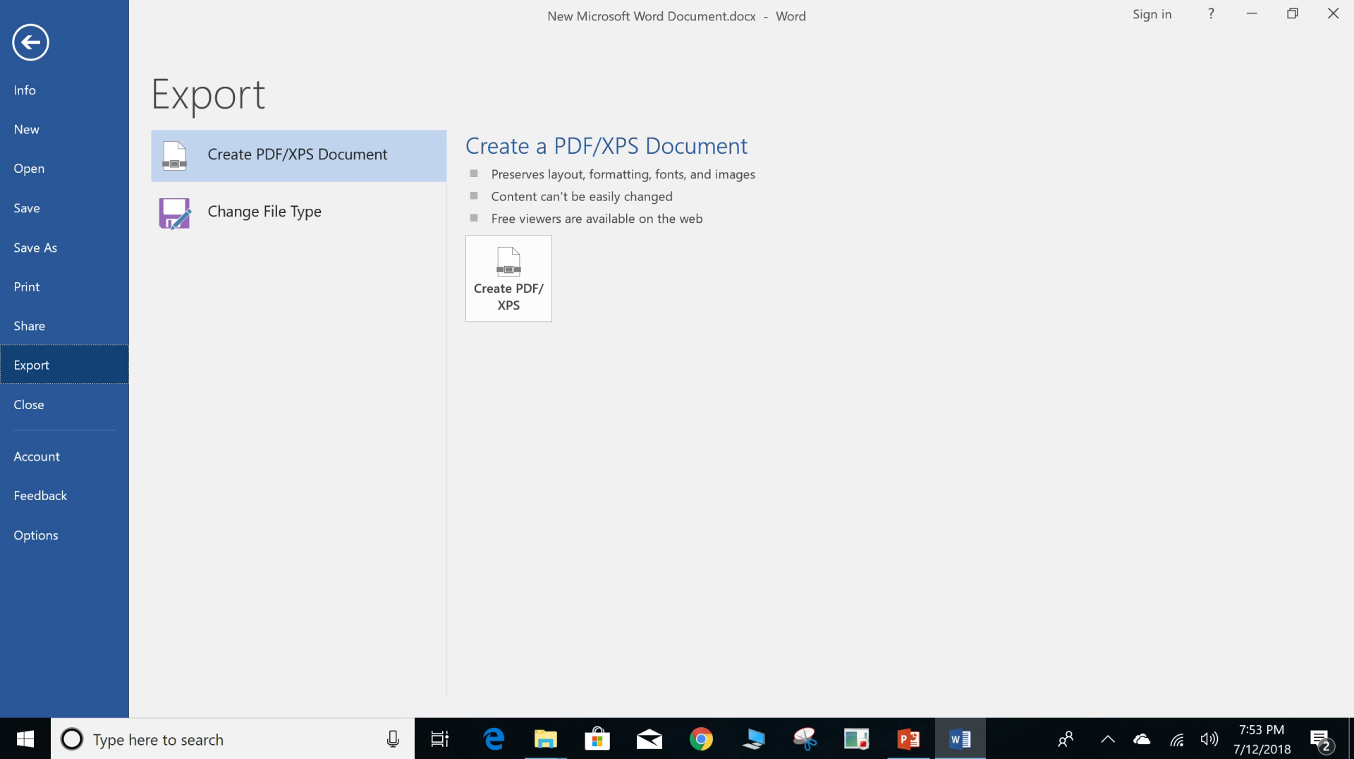
{"action": "left_click", "coordinate": [41, 495]}
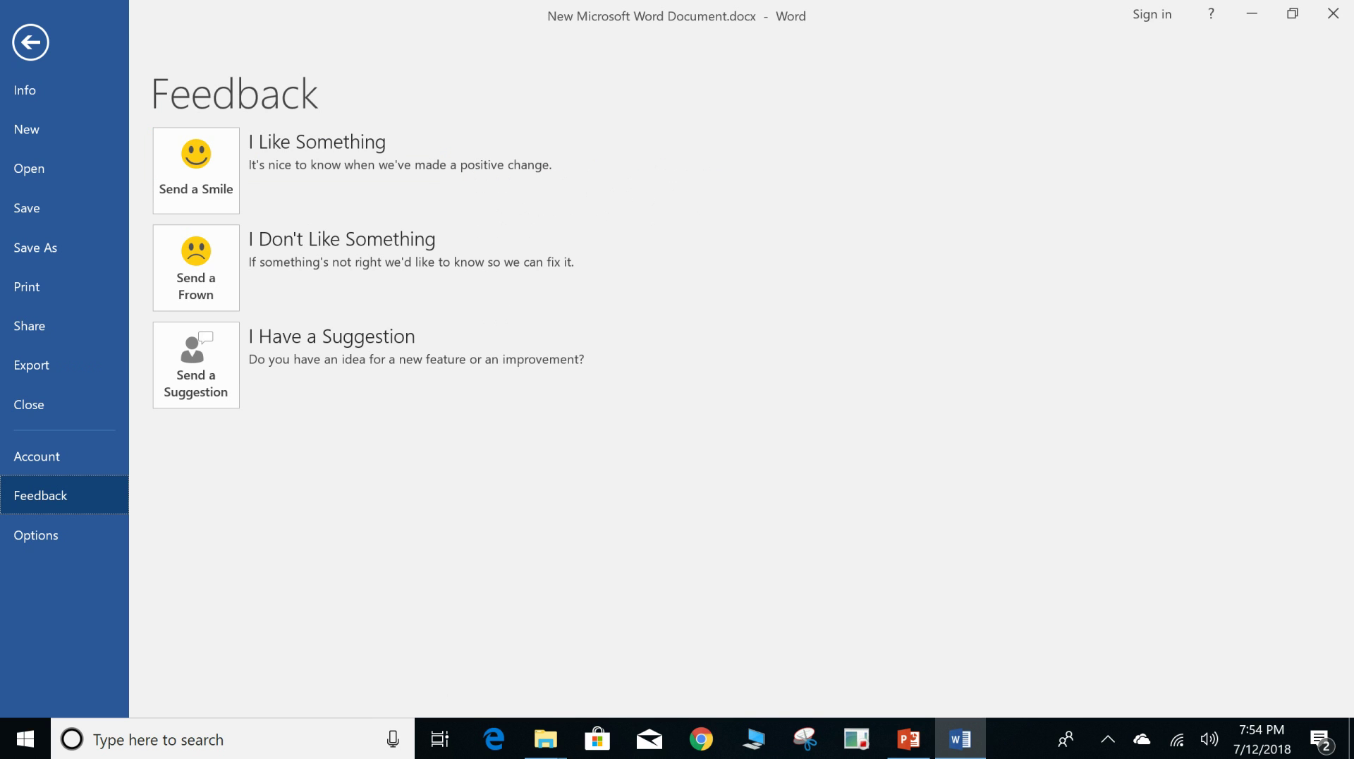
- Examine the General section of Word Options, including the default programs setting and the choices for automatically sharing changes
{"action": "left_click", "coordinate": [35, 535]}
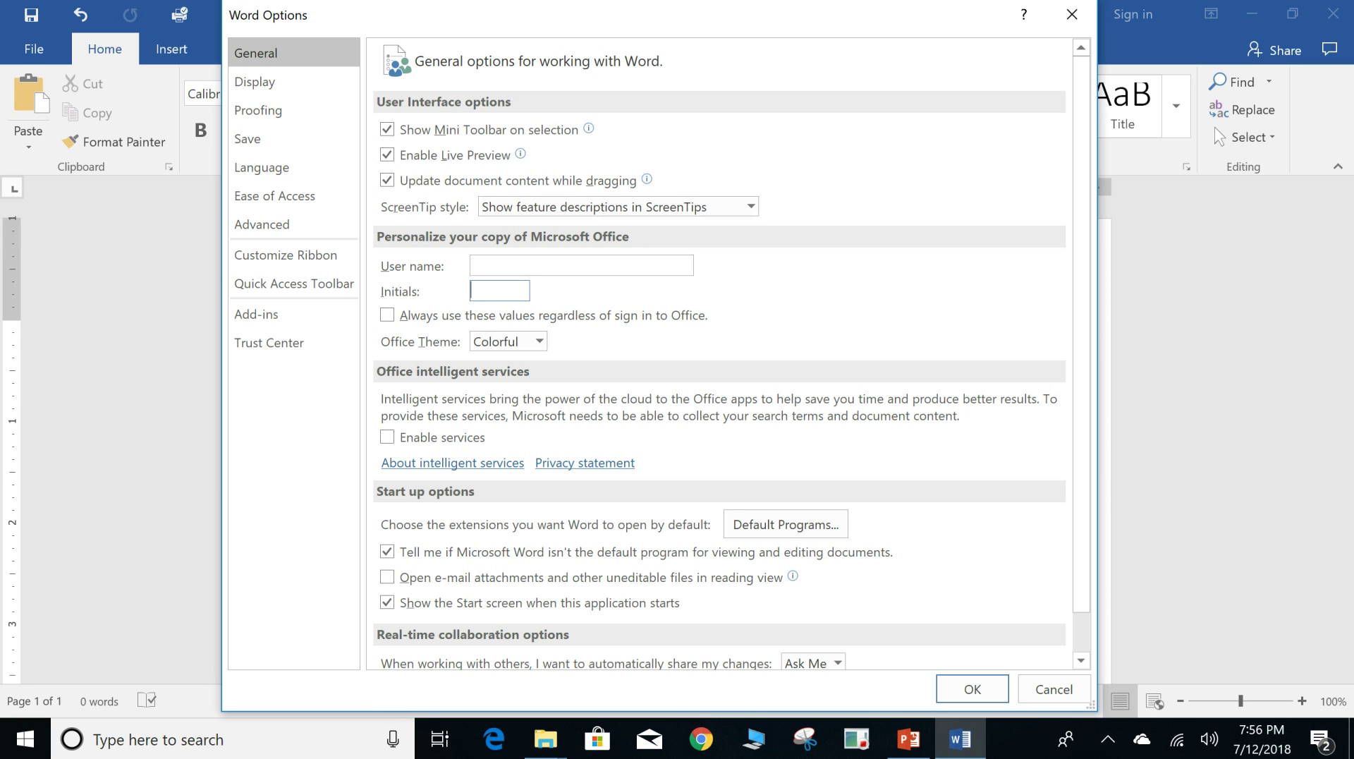
{"action": "scroll", "coordinate": [732, 354], "scroll_direction": "down", "scroll_amount": 1}
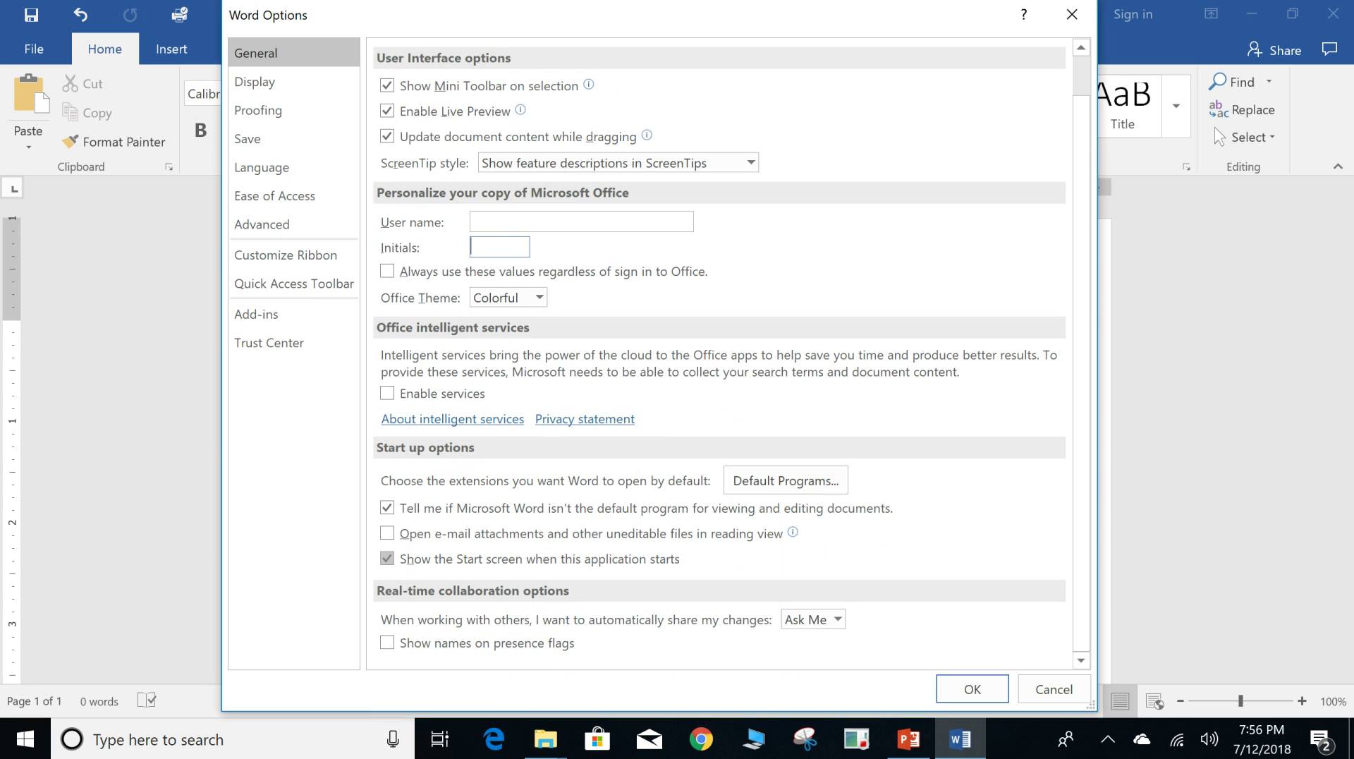
{"action": "left_click", "coordinate": [785, 481]}
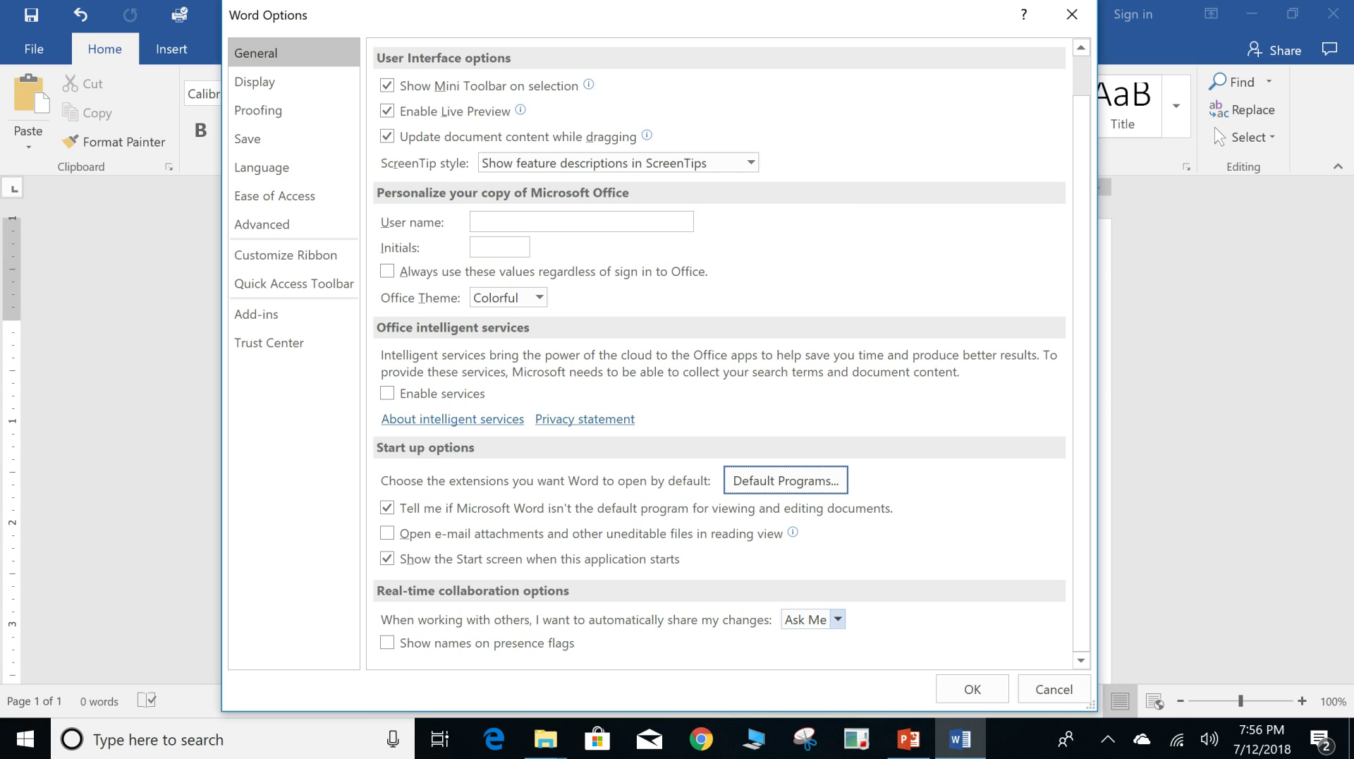
{"action": "left_click", "coordinate": [838, 619]}
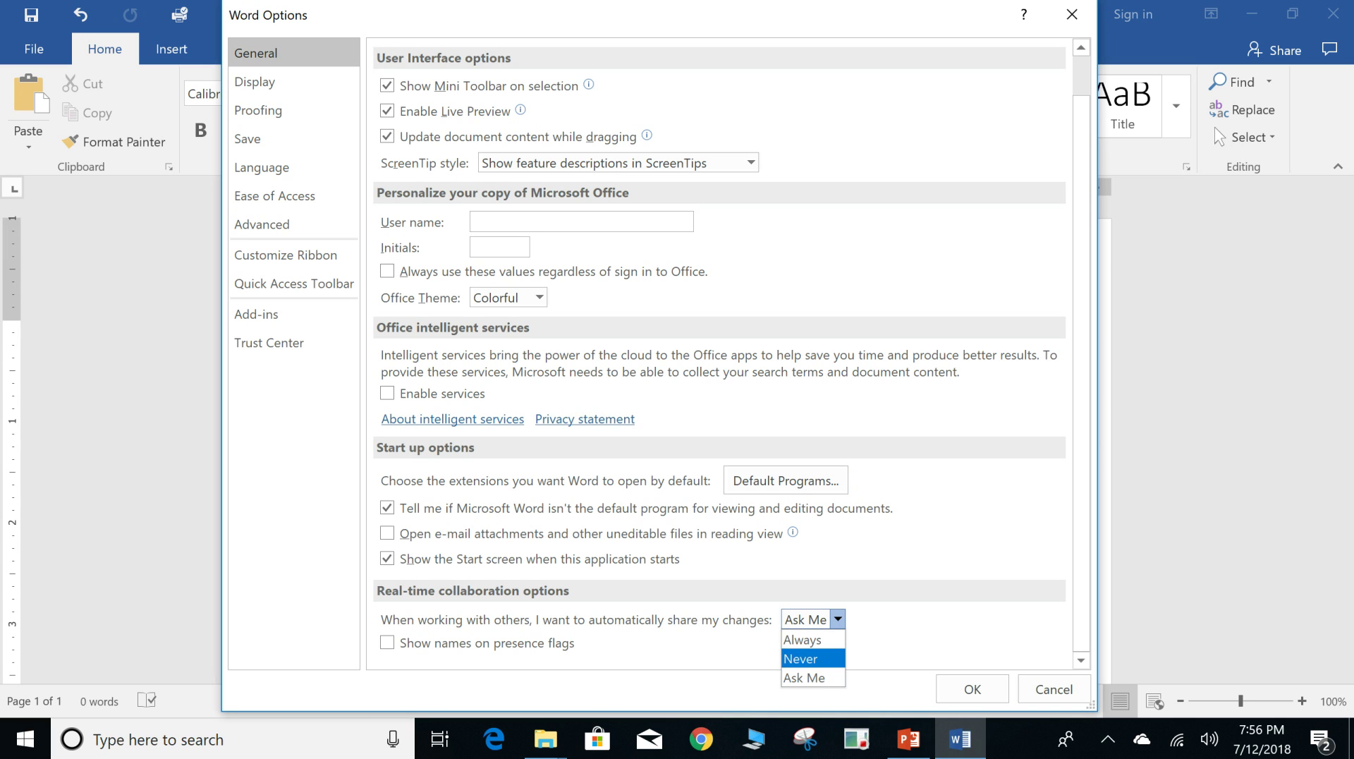
{"action": "key", "text": "Escape"}
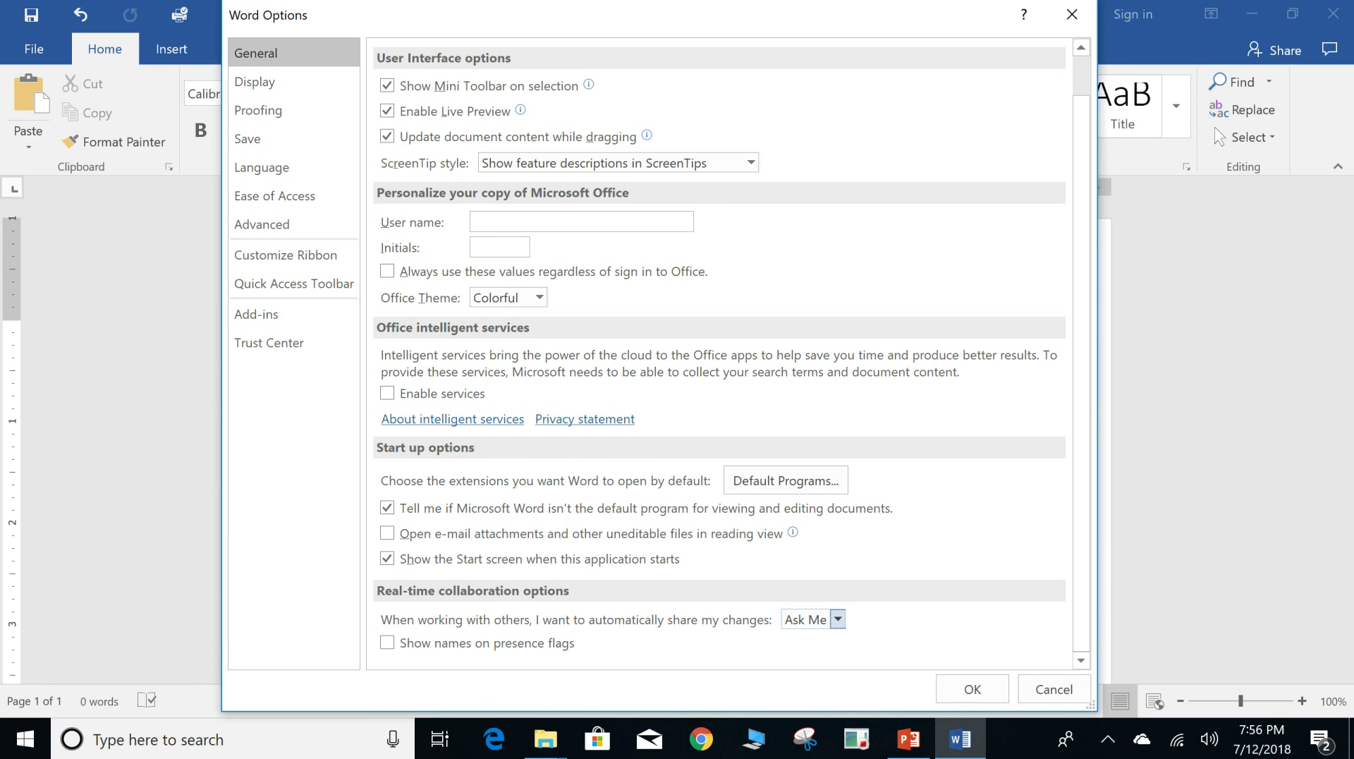
{"action": "scroll", "coordinate": [732, 353], "scroll_direction": "up", "scroll_amount": 1}
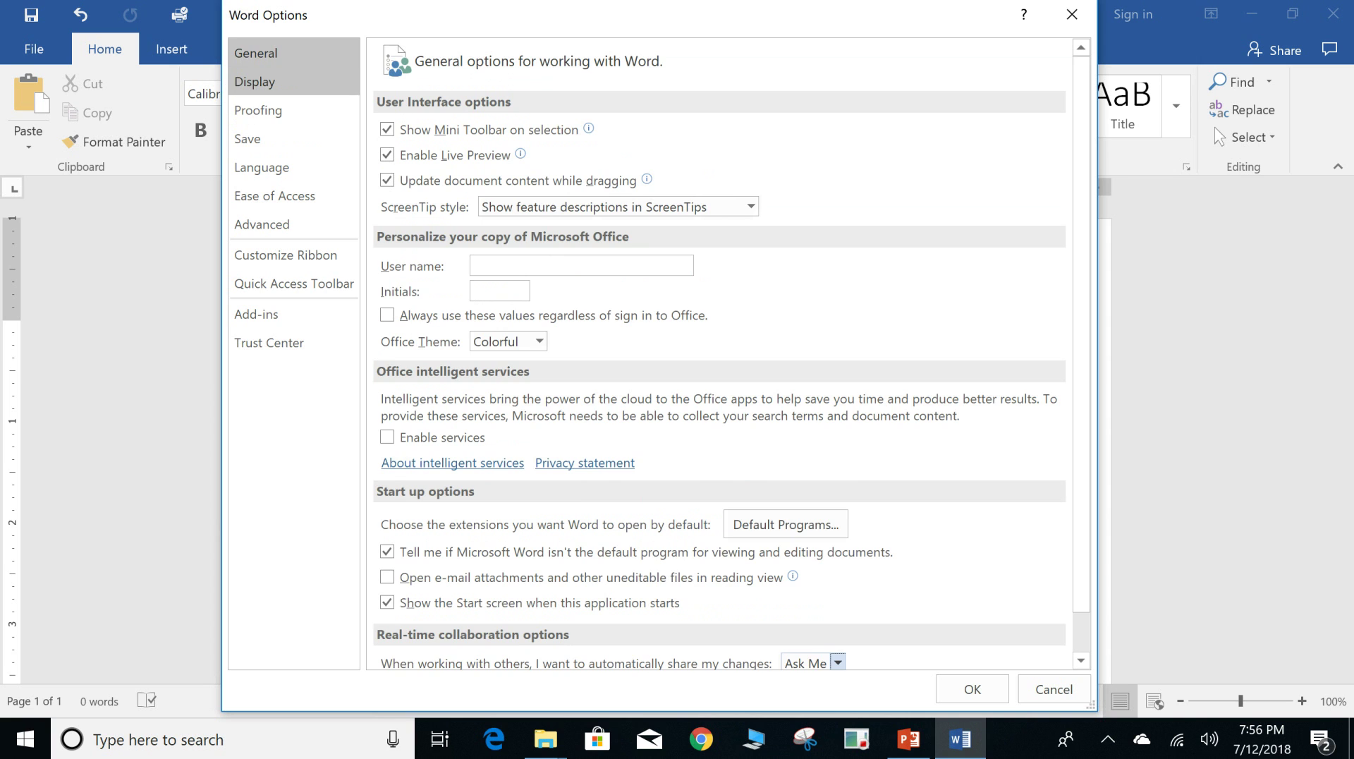
- Review the Display section of Word Options, including the setting for updating fields before printing
{"action": "left_click", "coordinate": [283, 83]}
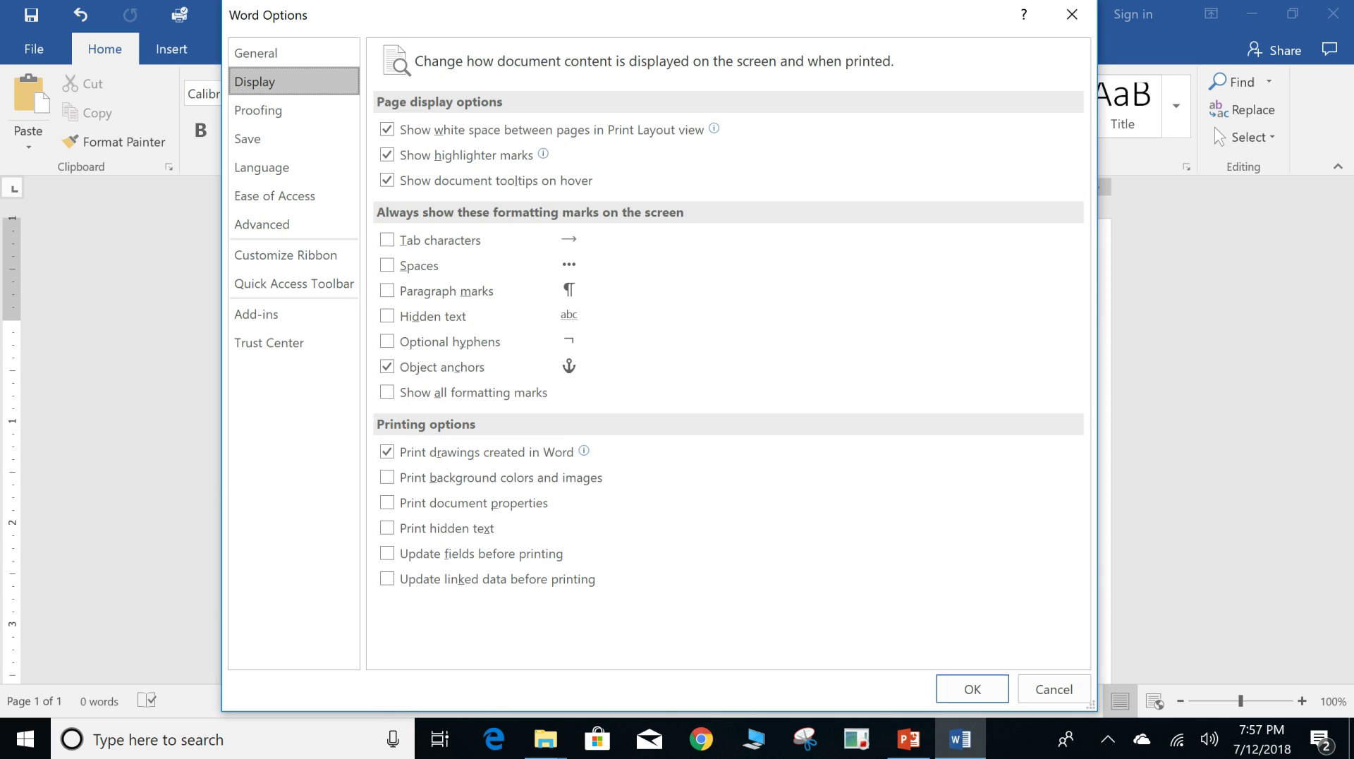
{"action": "left_click", "coordinate": [387, 553]}
{"action": "left_click", "coordinate": [386, 553]}
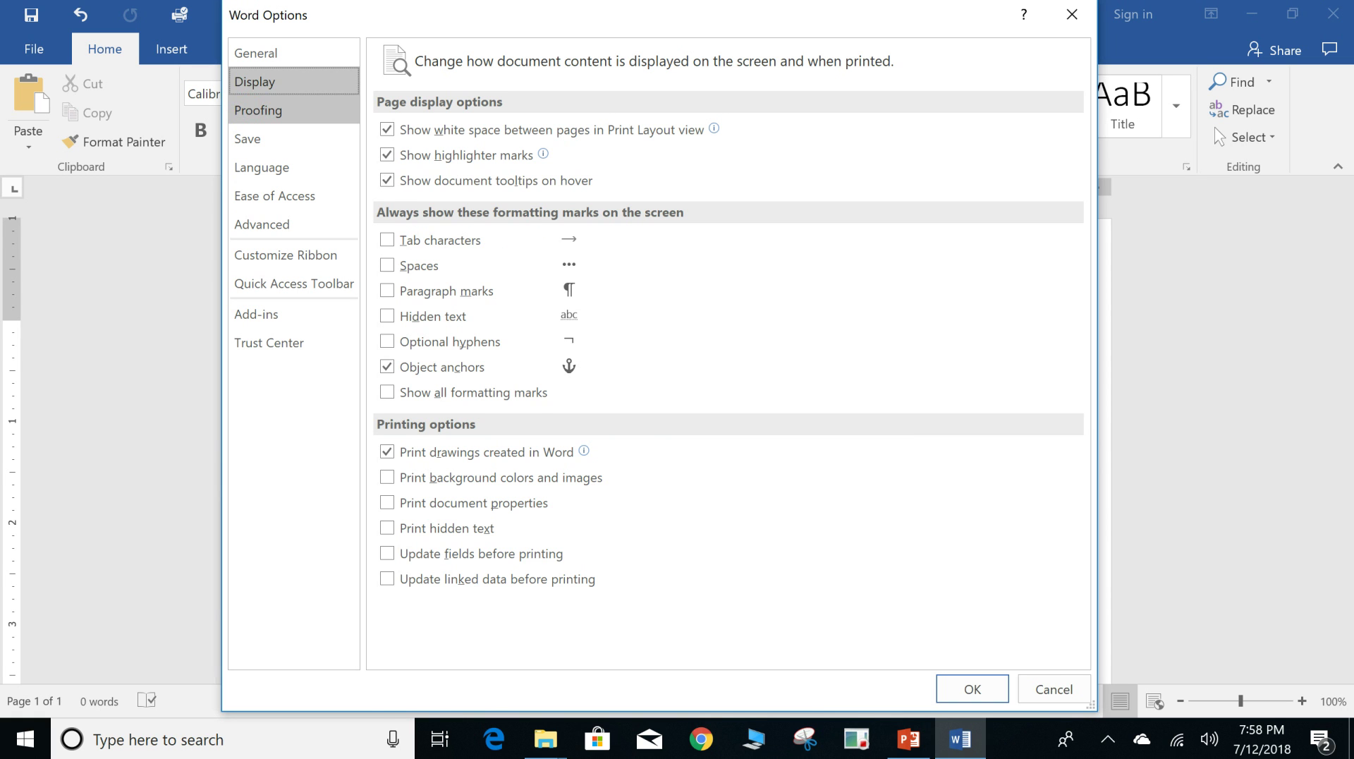
- Review the AutoCorrect, Actions and AutoFormat settings offered under Proofing, and leave the AutoCorrect dialog without changing anything
{"action": "left_click", "coordinate": [258, 110]}
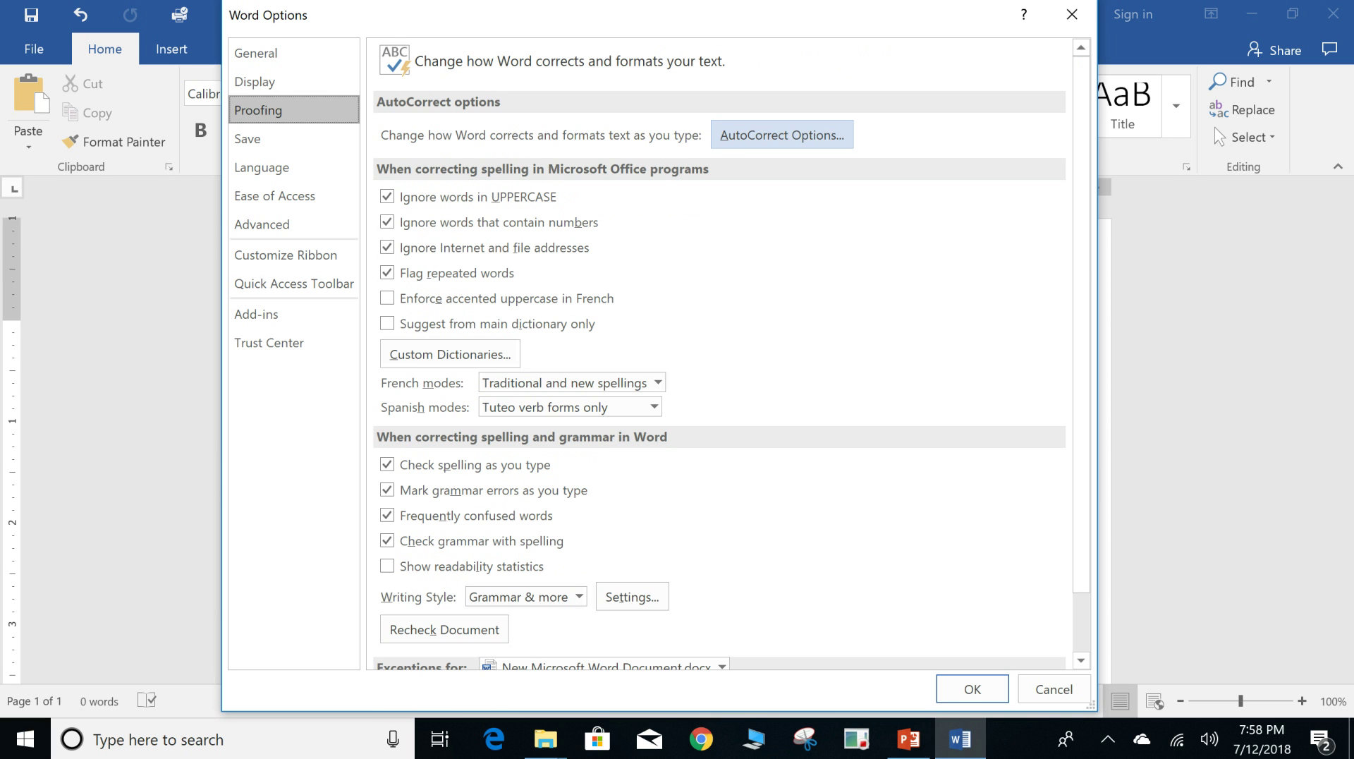
{"action": "left_click", "coordinate": [782, 135]}
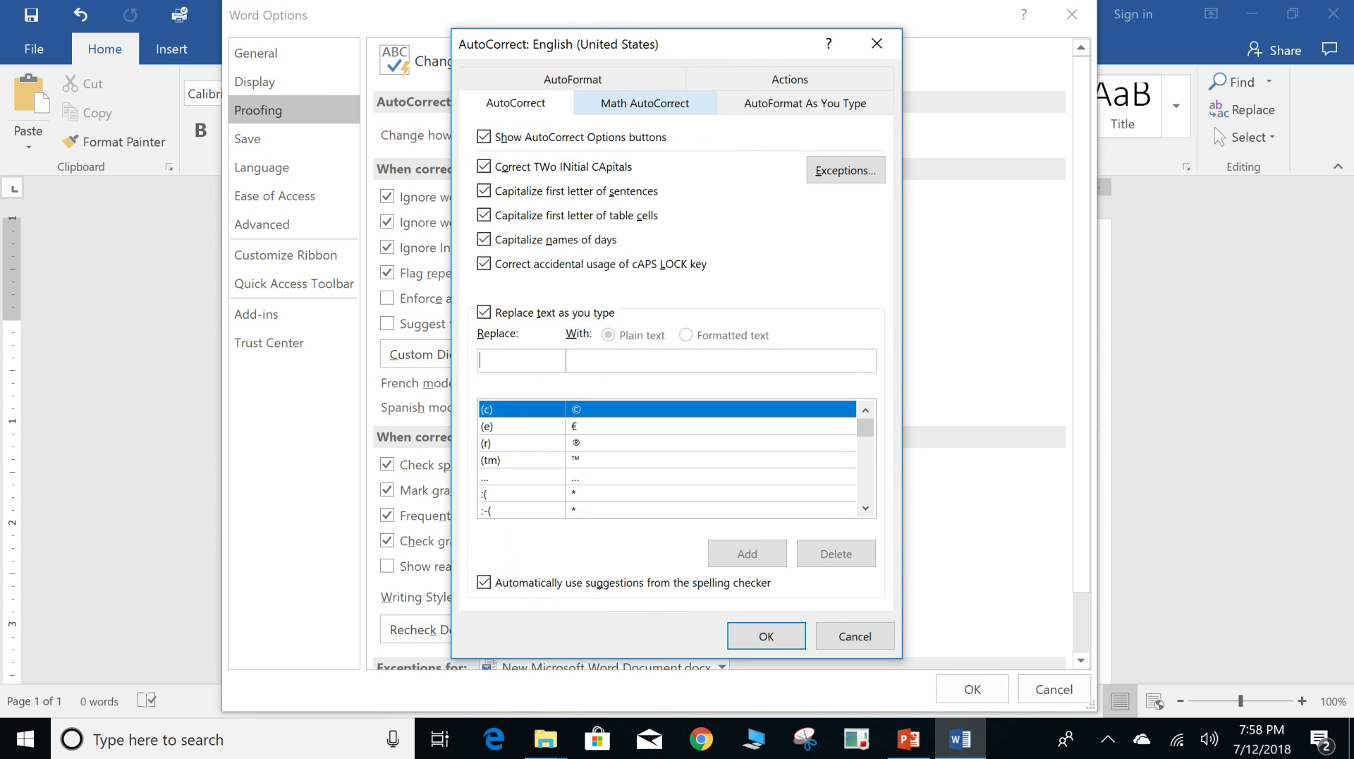
{"action": "left_click", "coordinate": [790, 79]}
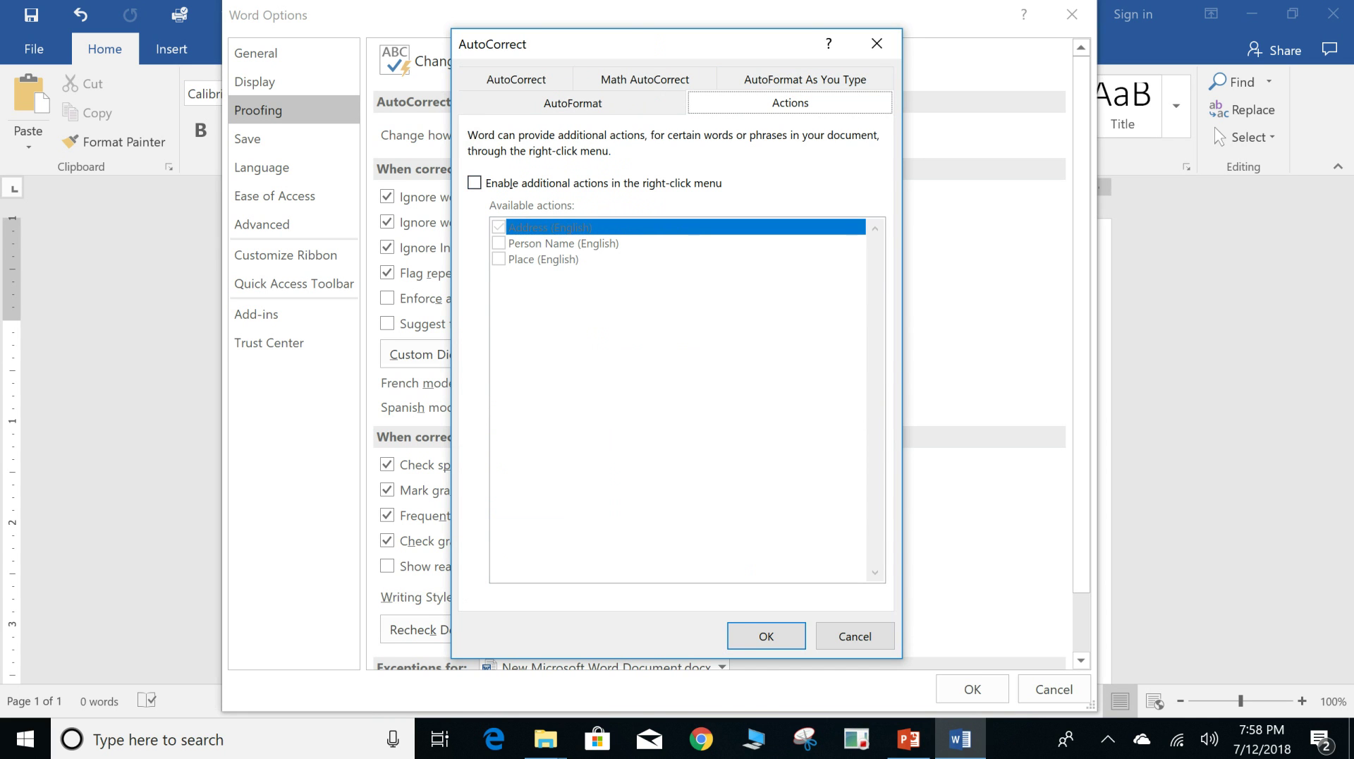
{"action": "left_click", "coordinate": [572, 102]}
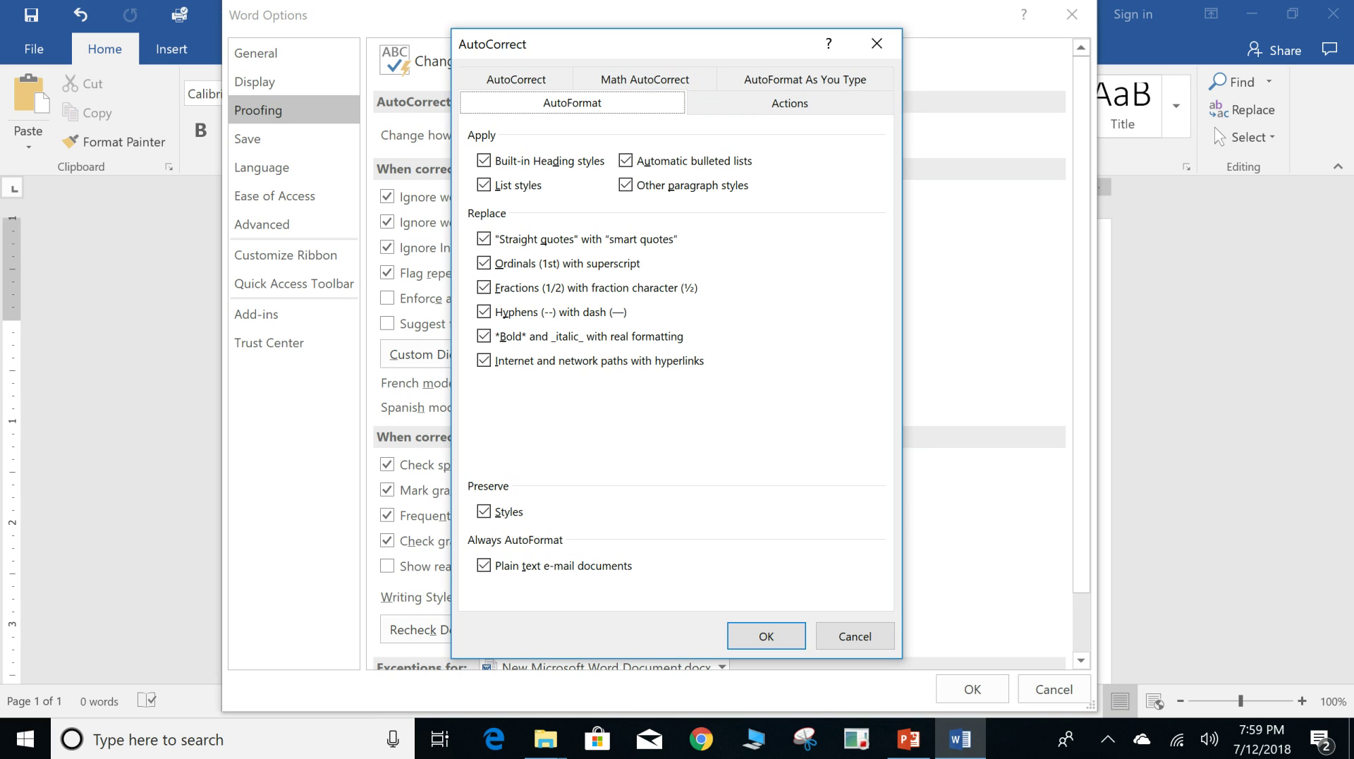
{"action": "left_click", "coordinate": [790, 103]}
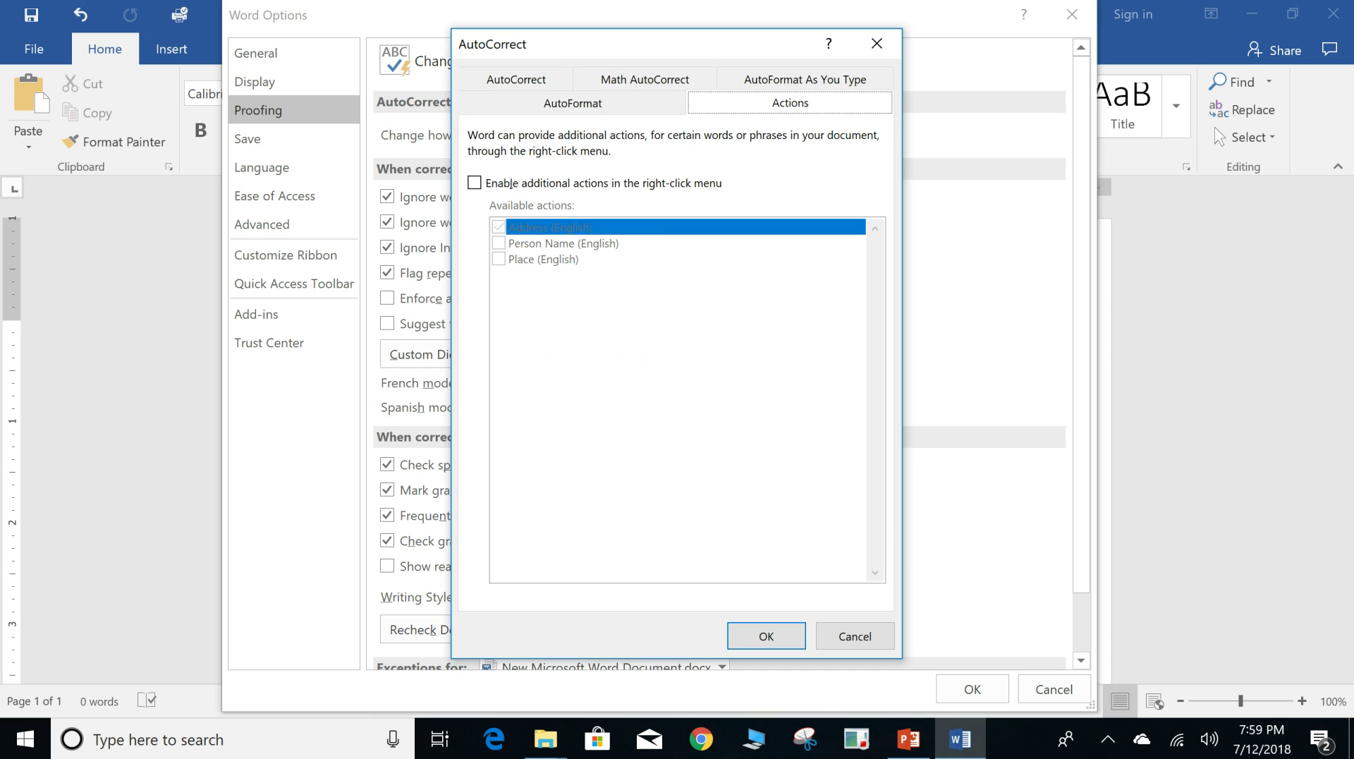
{"action": "left_click", "coordinate": [516, 79]}
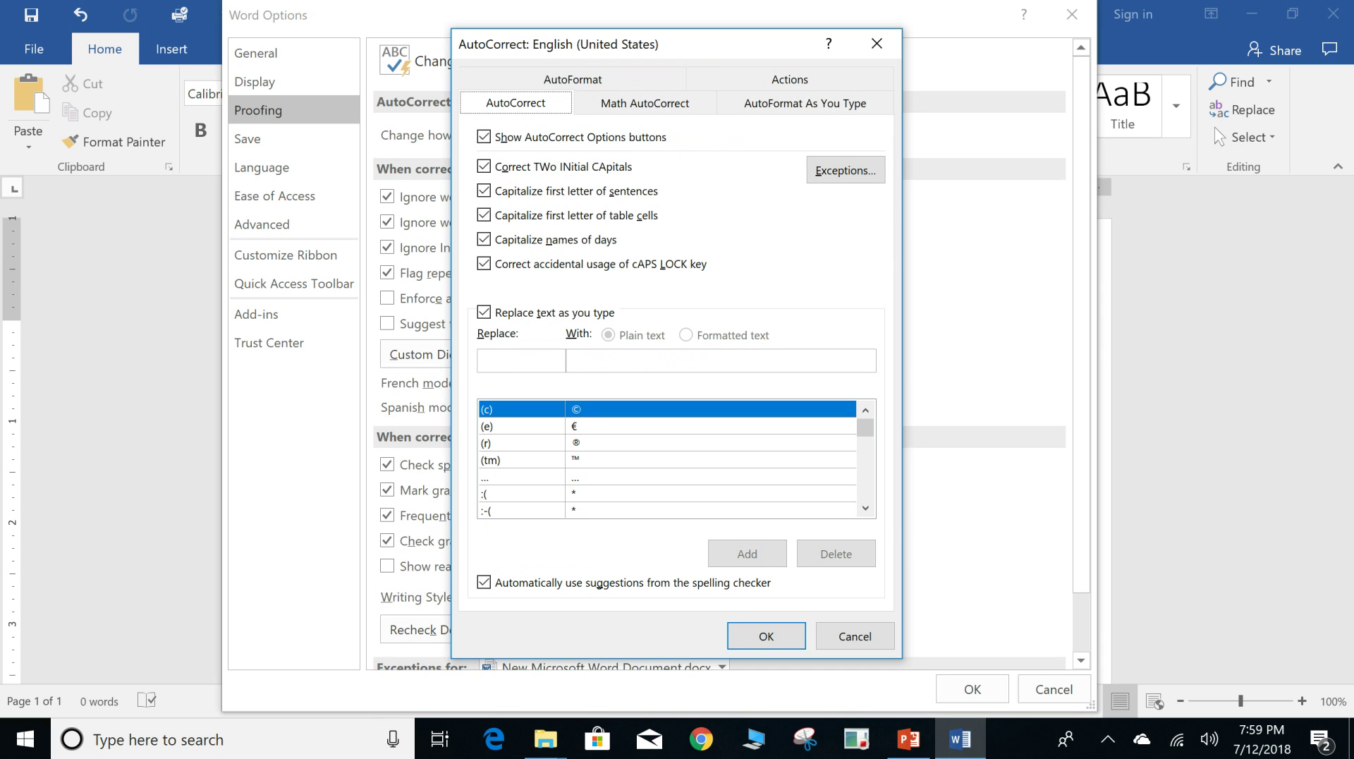
{"action": "left_click", "coordinate": [855, 636]}
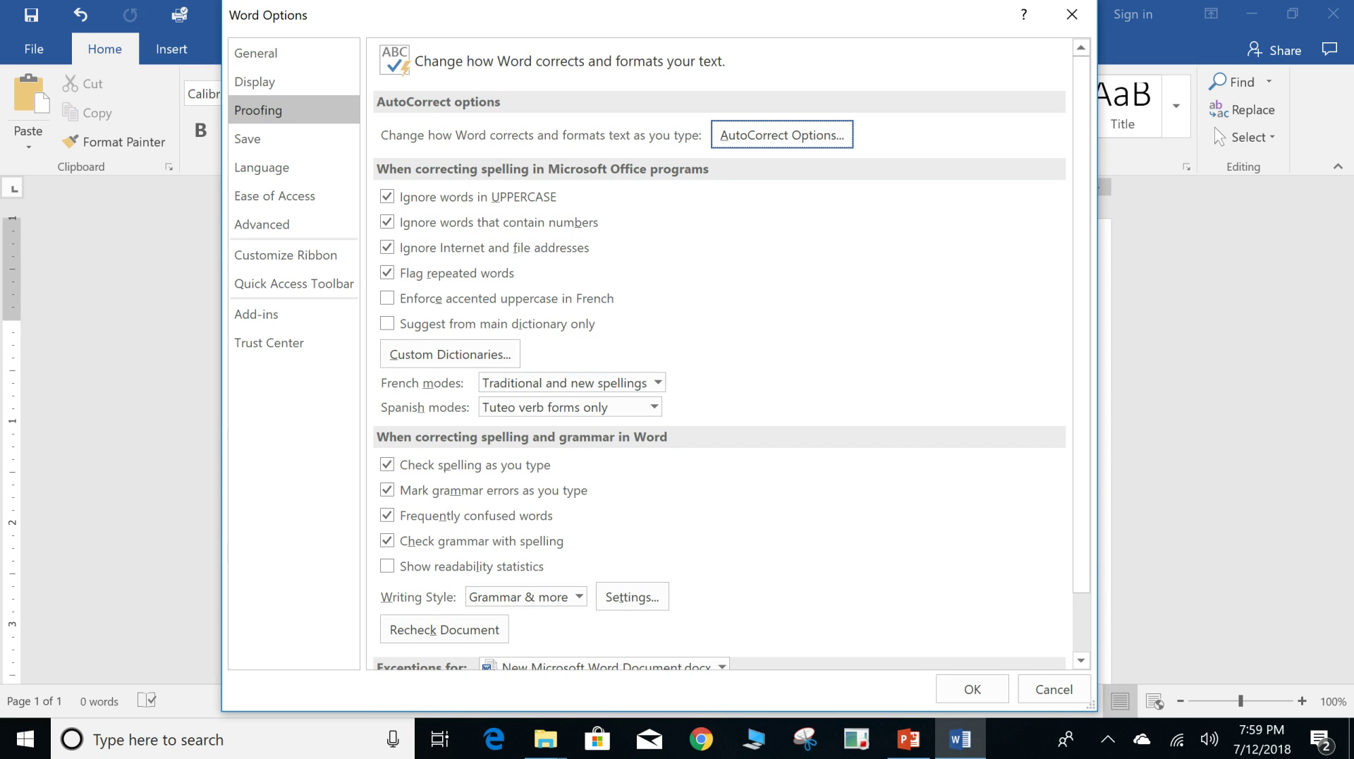
- Examine the remaining Proofing options and the available Writing Style choices without changing the style
{"action": "scroll", "coordinate": [719, 353], "scroll_direction": "down", "scroll_amount": 1}
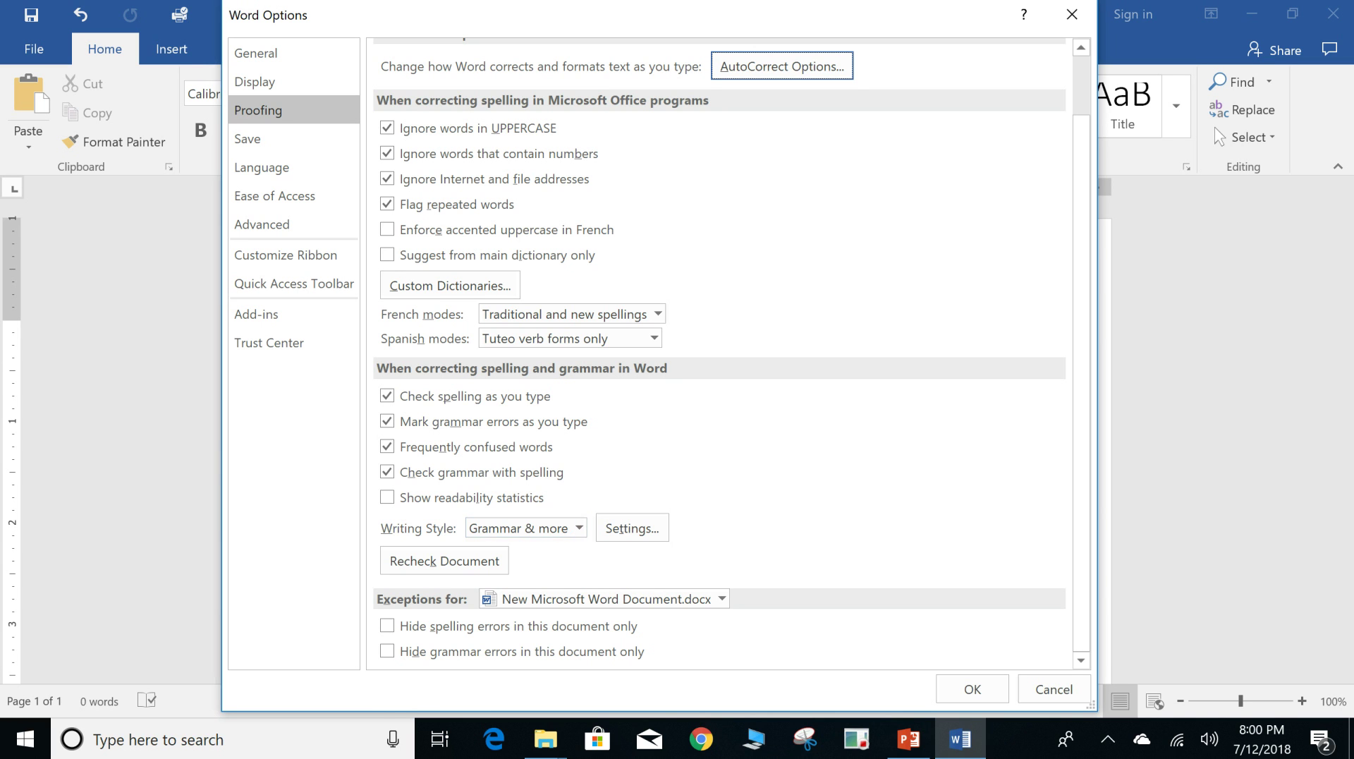
{"action": "left_click", "coordinate": [578, 528]}
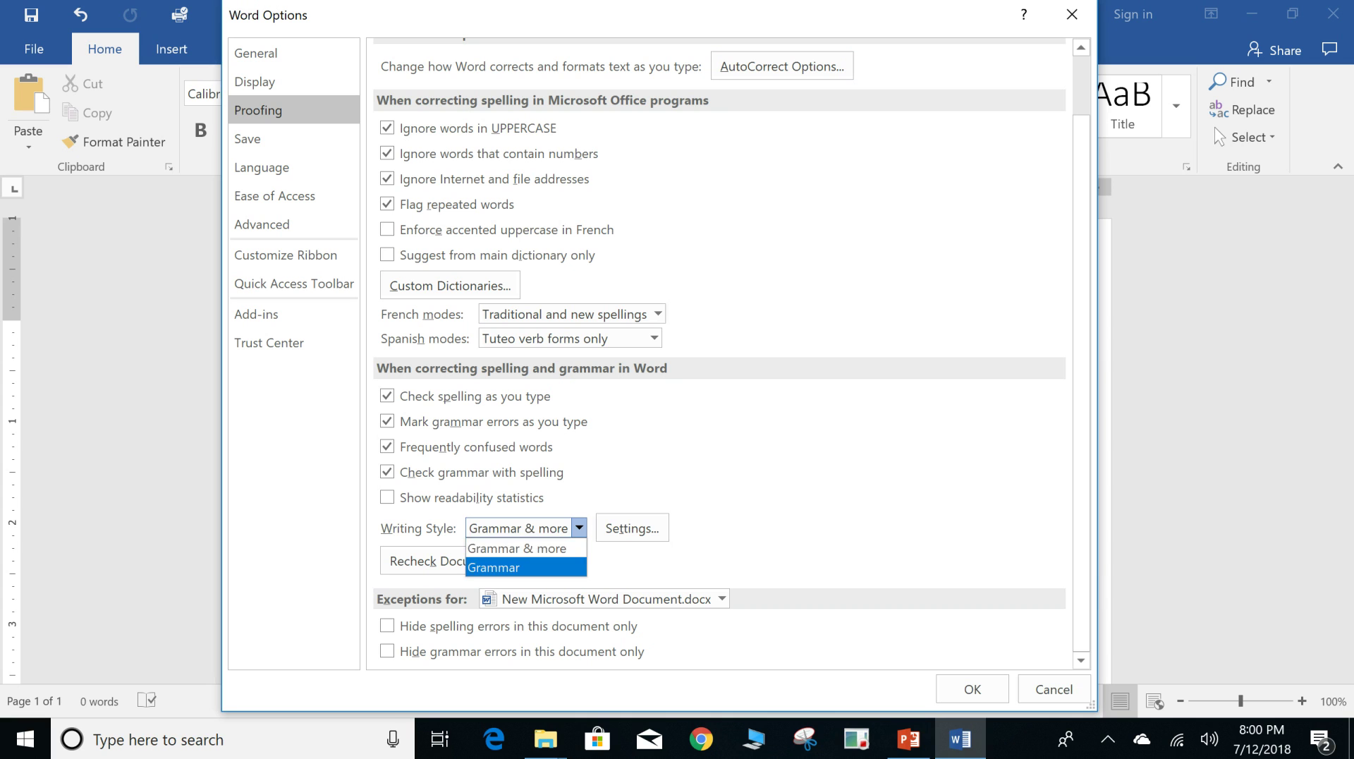
{"action": "left_click", "coordinate": [578, 528]}
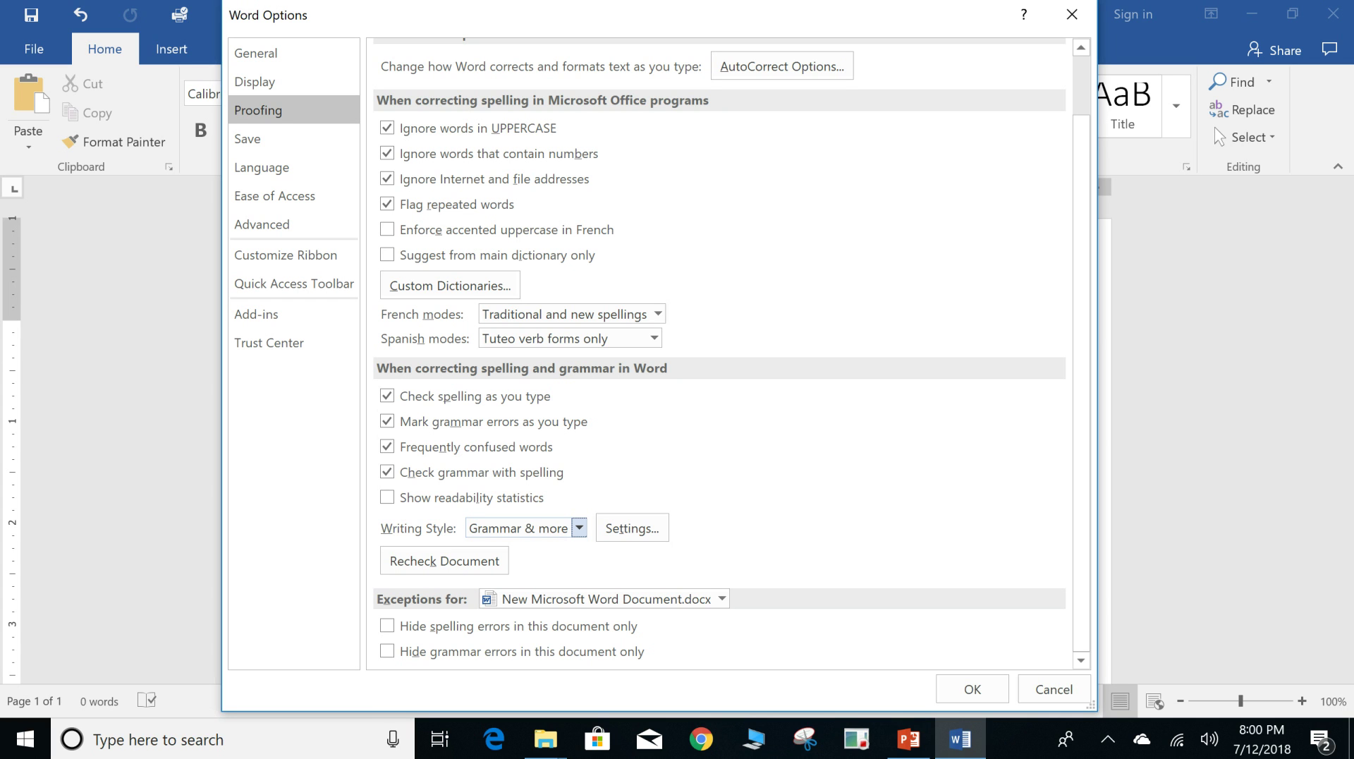
- In the Save options, set AutoRecover information to be saved every 2 minutes, and review the file location and offline editing settings
{"action": "left_click", "coordinate": [282, 138]}
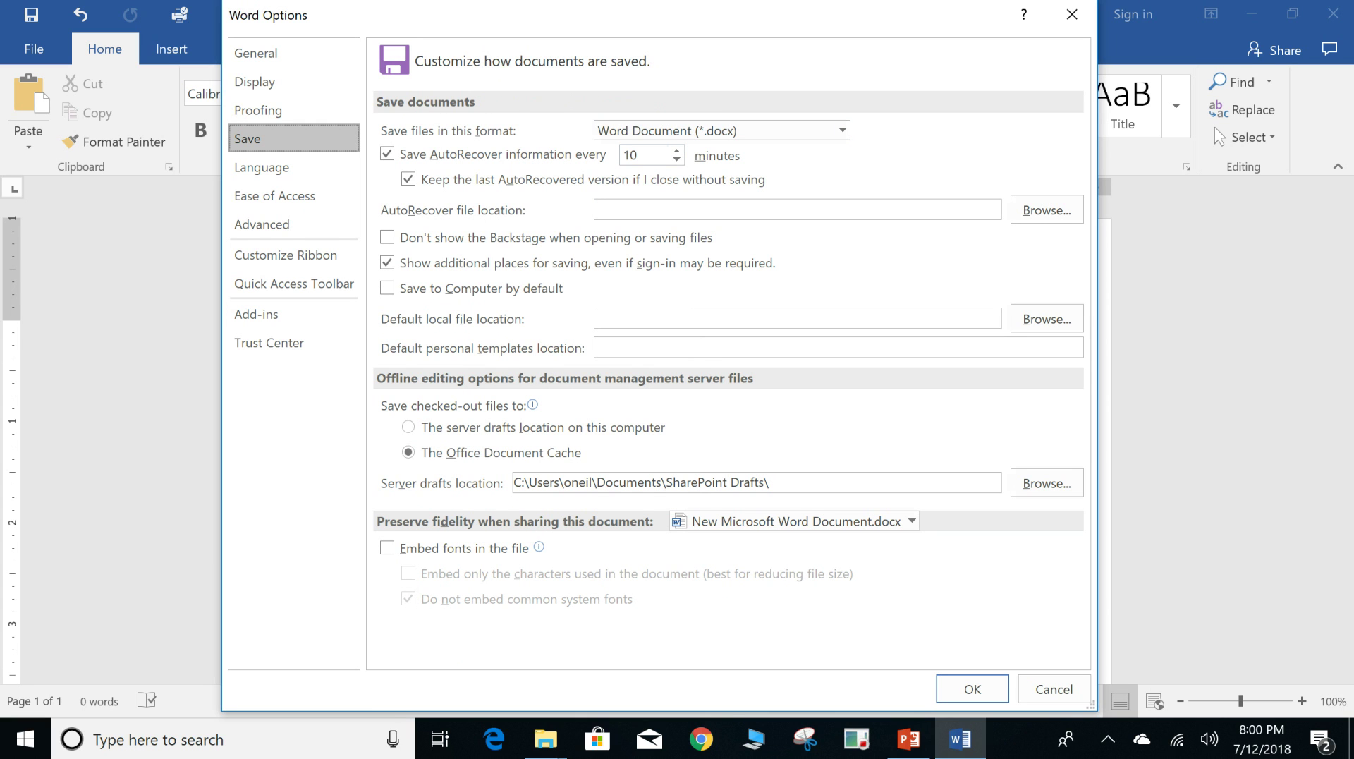
{"action": "left_click", "coordinate": [677, 159]}
{"action": "left_click", "coordinate": [677, 159]}
{"action": "left_click", "coordinate": [677, 159]}
{"action": "left_click", "coordinate": [676, 159]}
{"action": "left_click", "coordinate": [676, 159]}
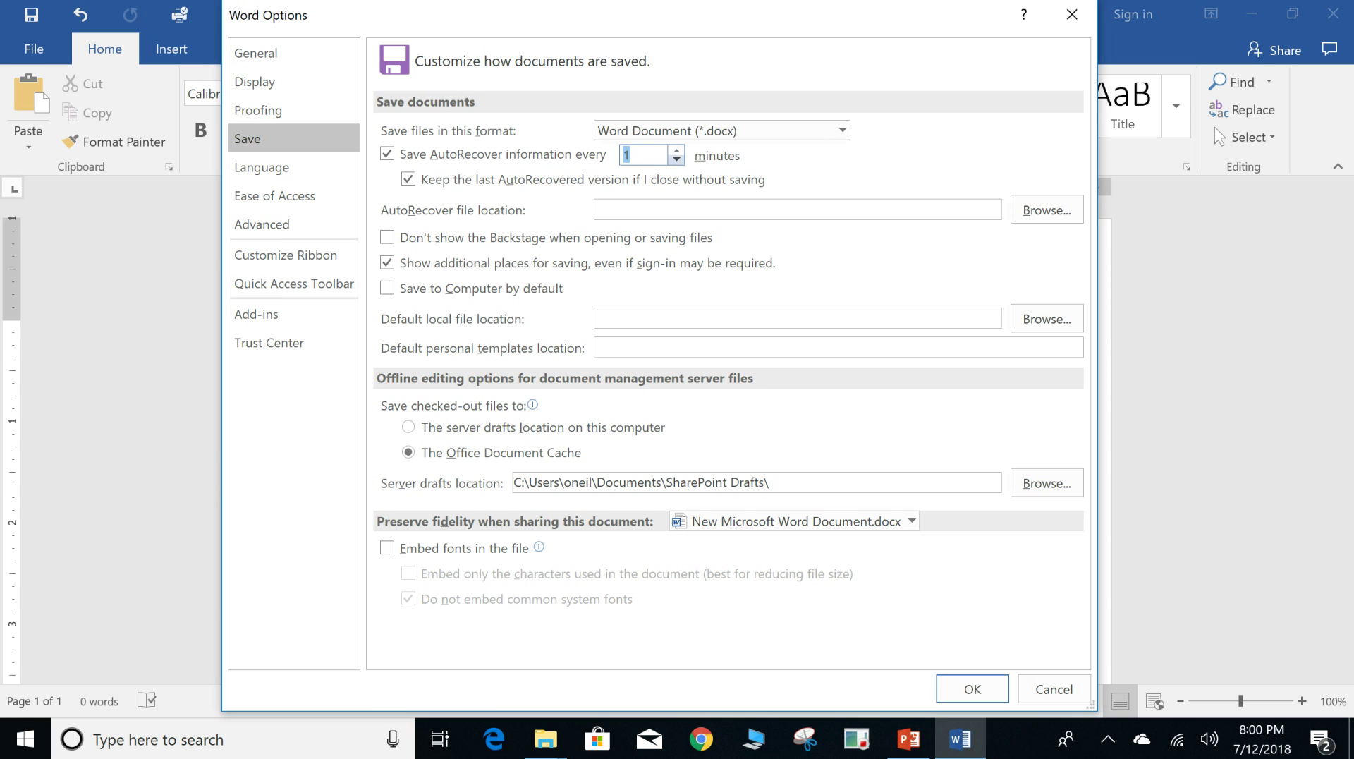
{"action": "left_click", "coordinate": [676, 150]}
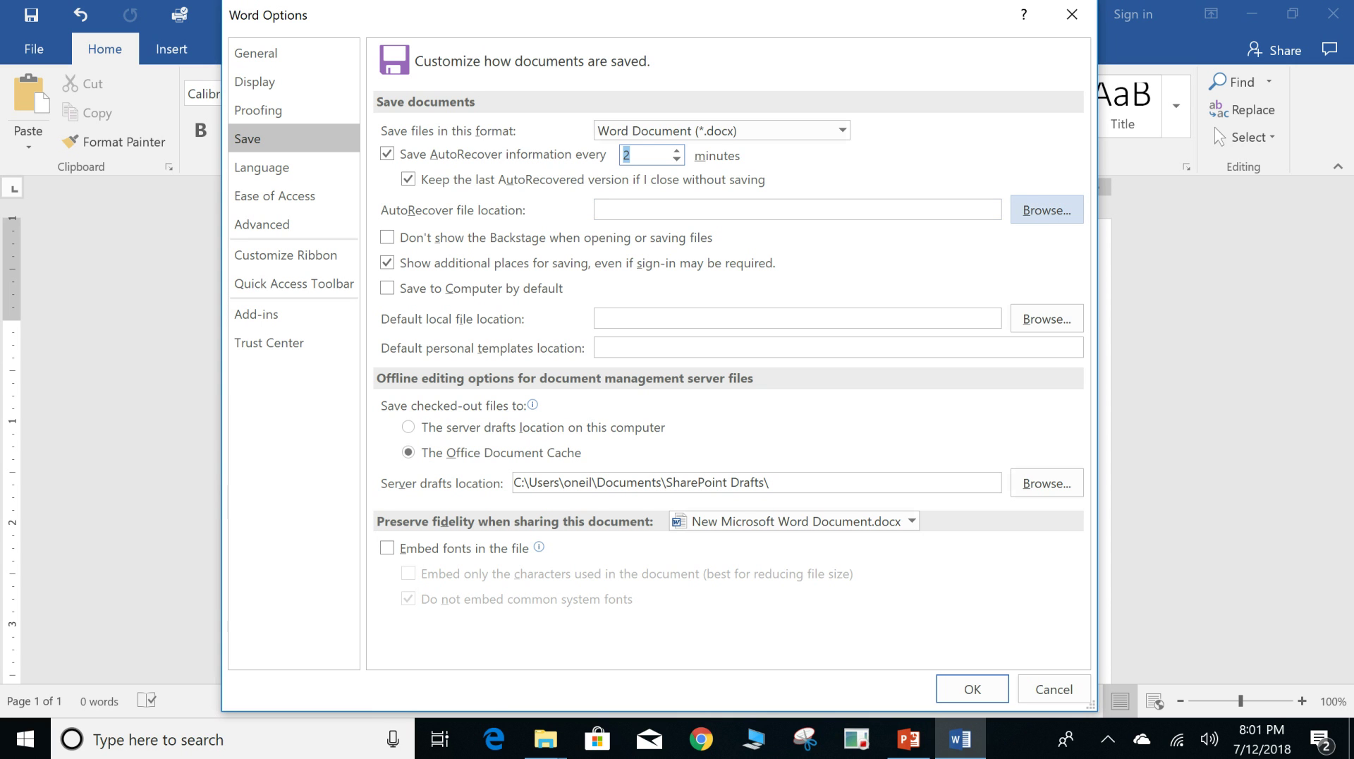
{"action": "left_click", "coordinate": [705, 209]}
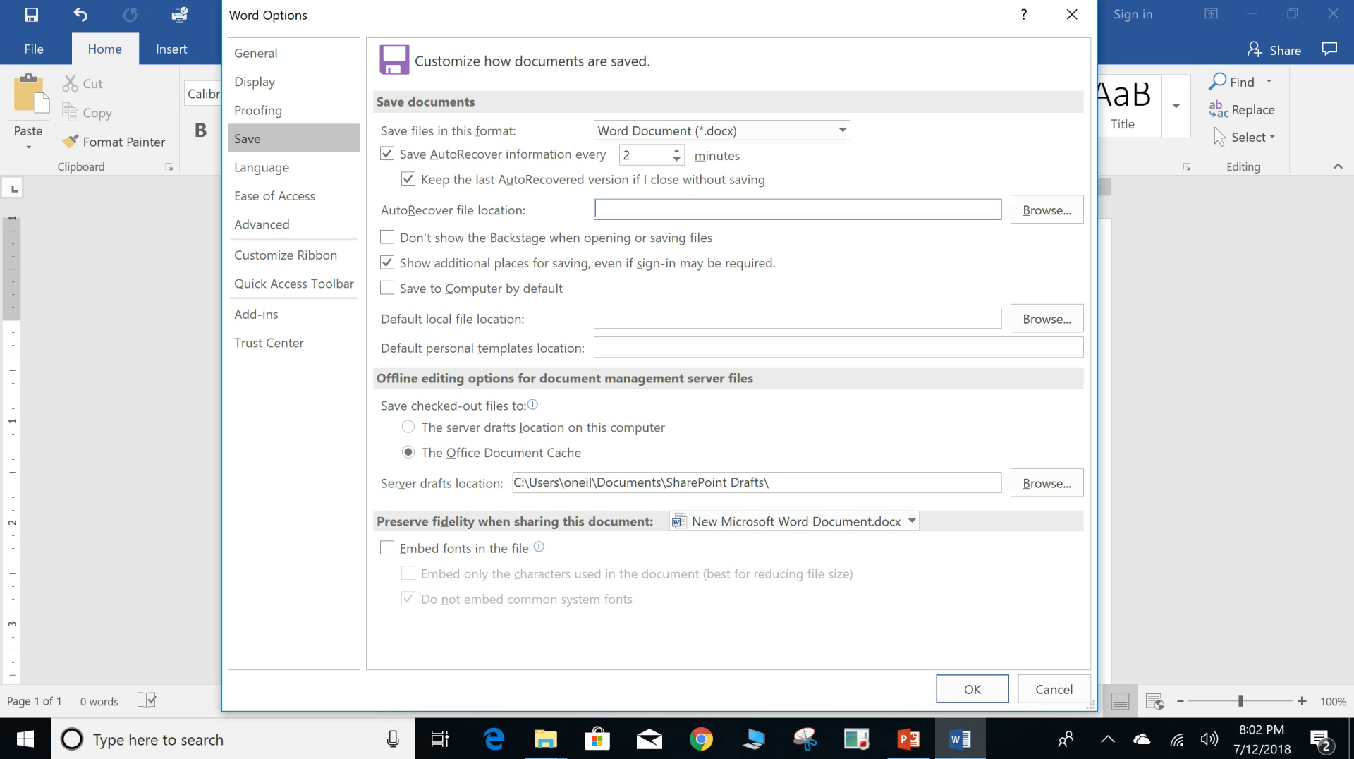
{"action": "mouse_move", "coordinate": [533, 405]}
- Review the Language and Ease of Access sections, including the ScreenTip style choices, without changing any setting
{"action": "left_click", "coordinate": [262, 167]}
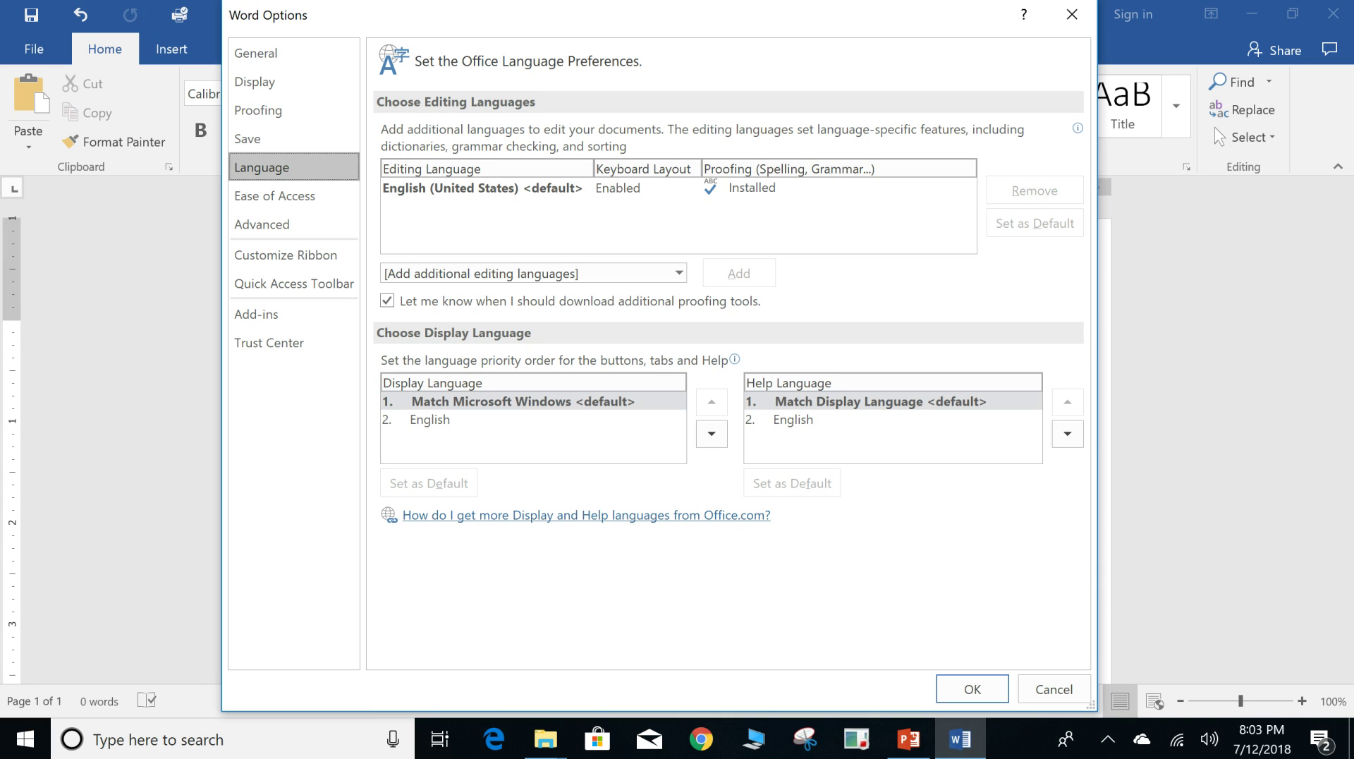
{"action": "left_click", "coordinate": [274, 195]}
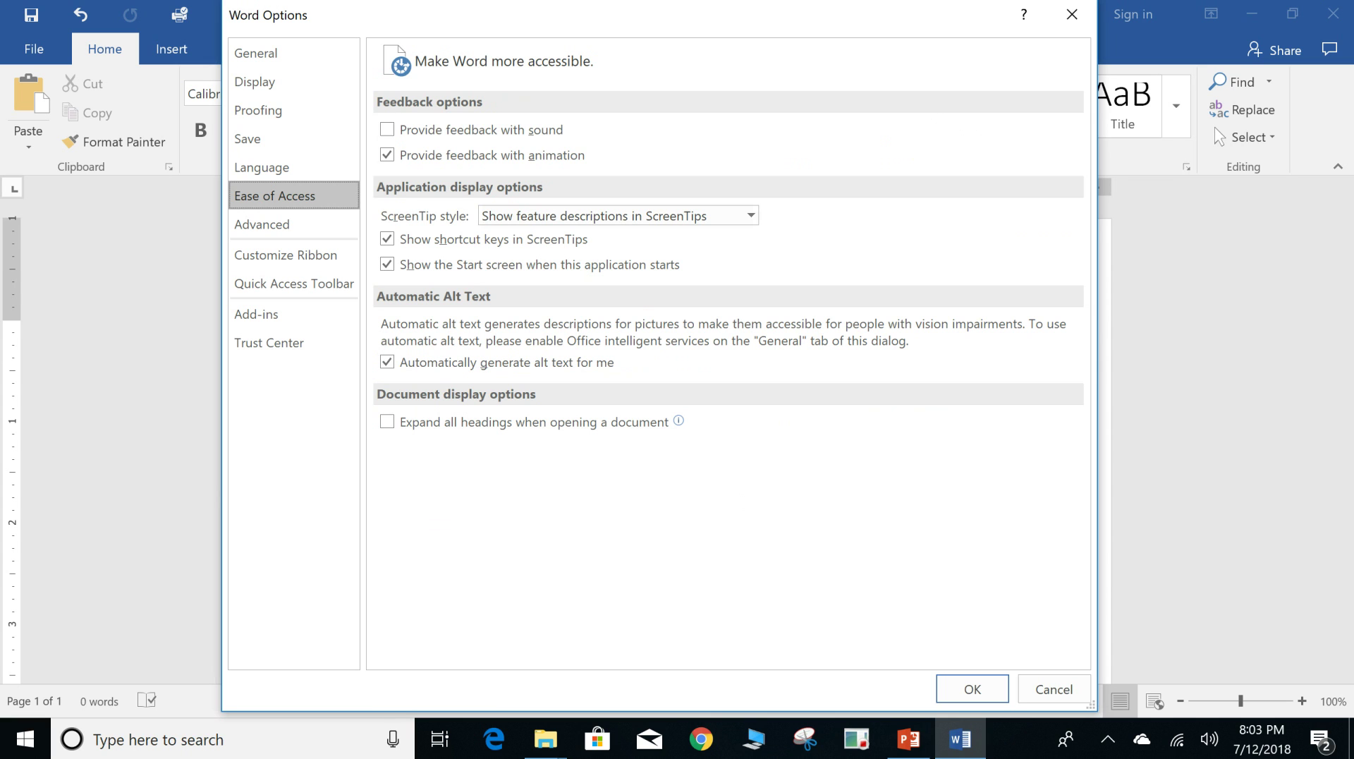
{"action": "left_click", "coordinate": [751, 216]}
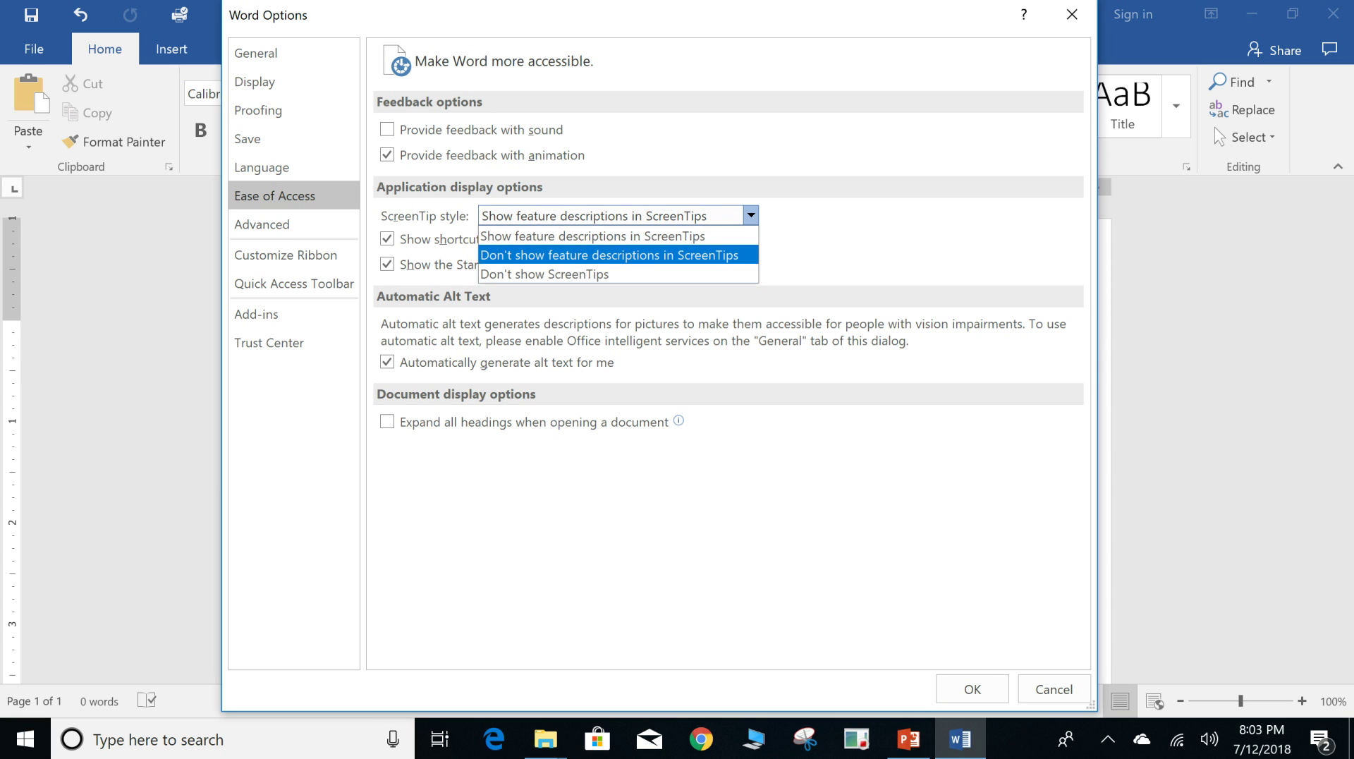
{"action": "key", "text": "Escape"}
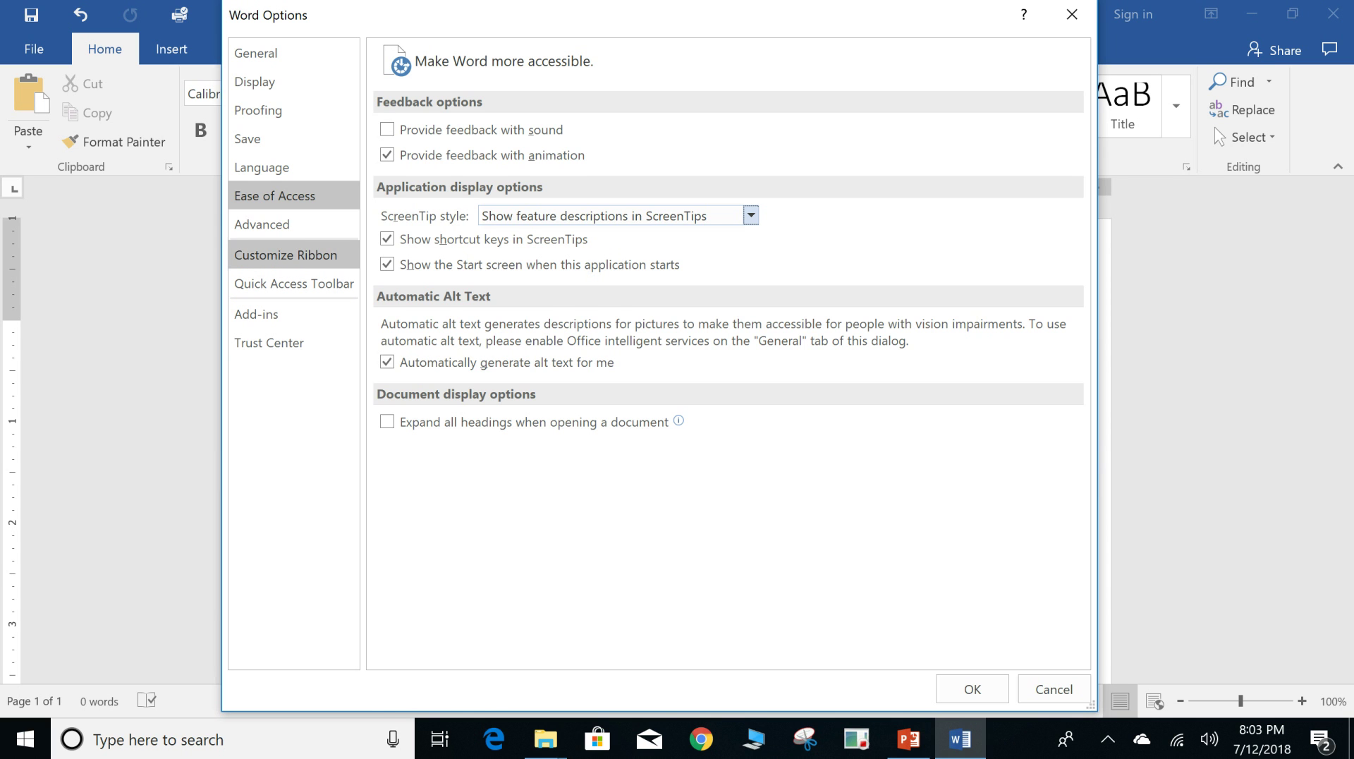
- Examine the Advanced editing options, including the automatic drawing canvas setting and the default paragraph style choices, keeping them as they are
{"action": "left_click", "coordinate": [282, 224]}
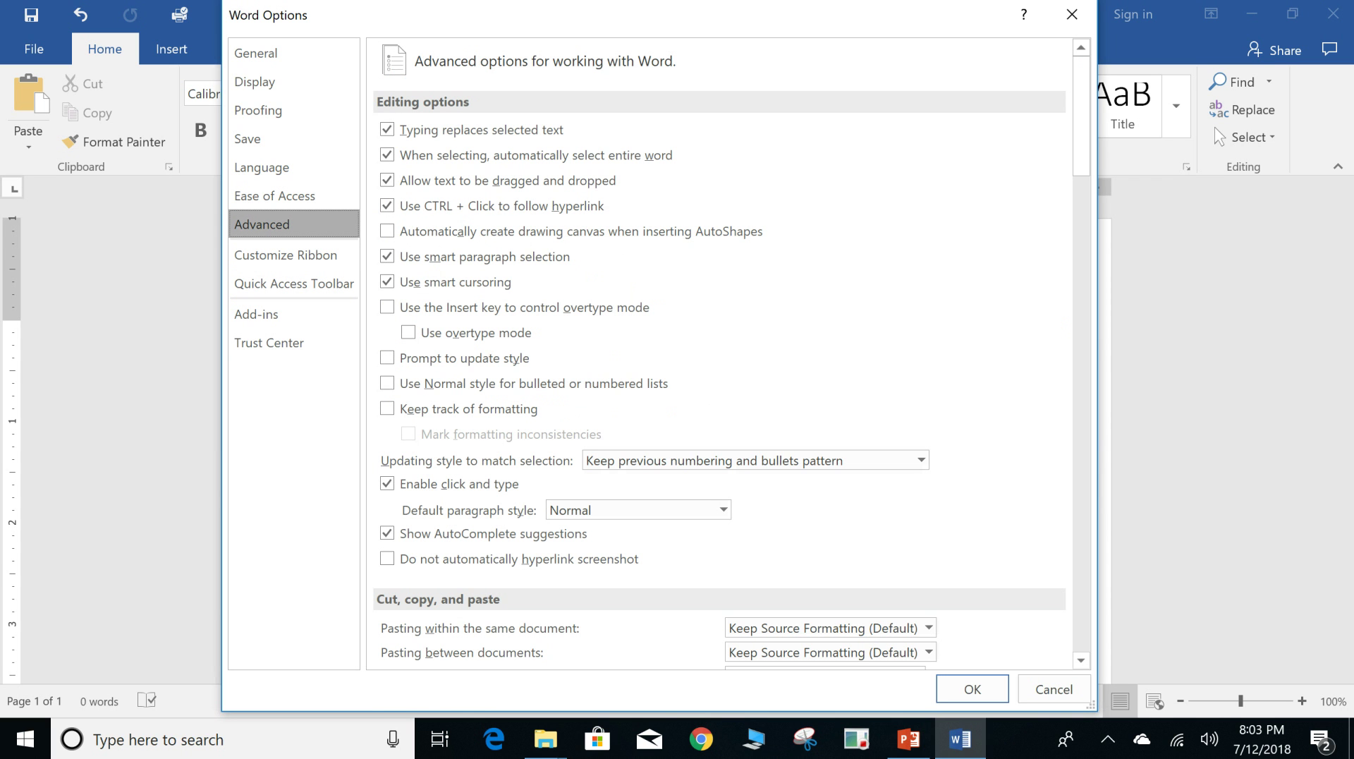
{"action": "scroll", "coordinate": [719, 353], "scroll_direction": "down", "scroll_amount": 3}
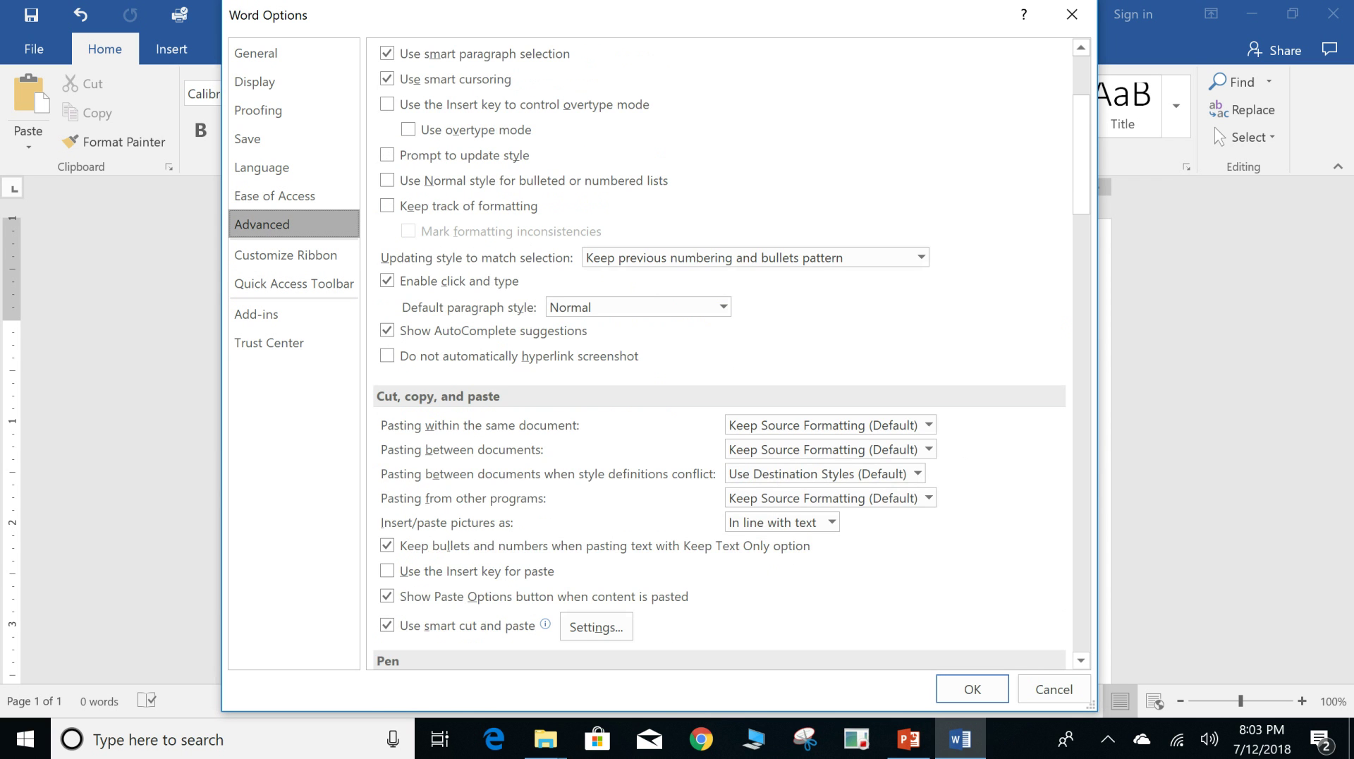
{"action": "scroll", "coordinate": [720, 353], "scroll_direction": "up", "scroll_amount": 3}
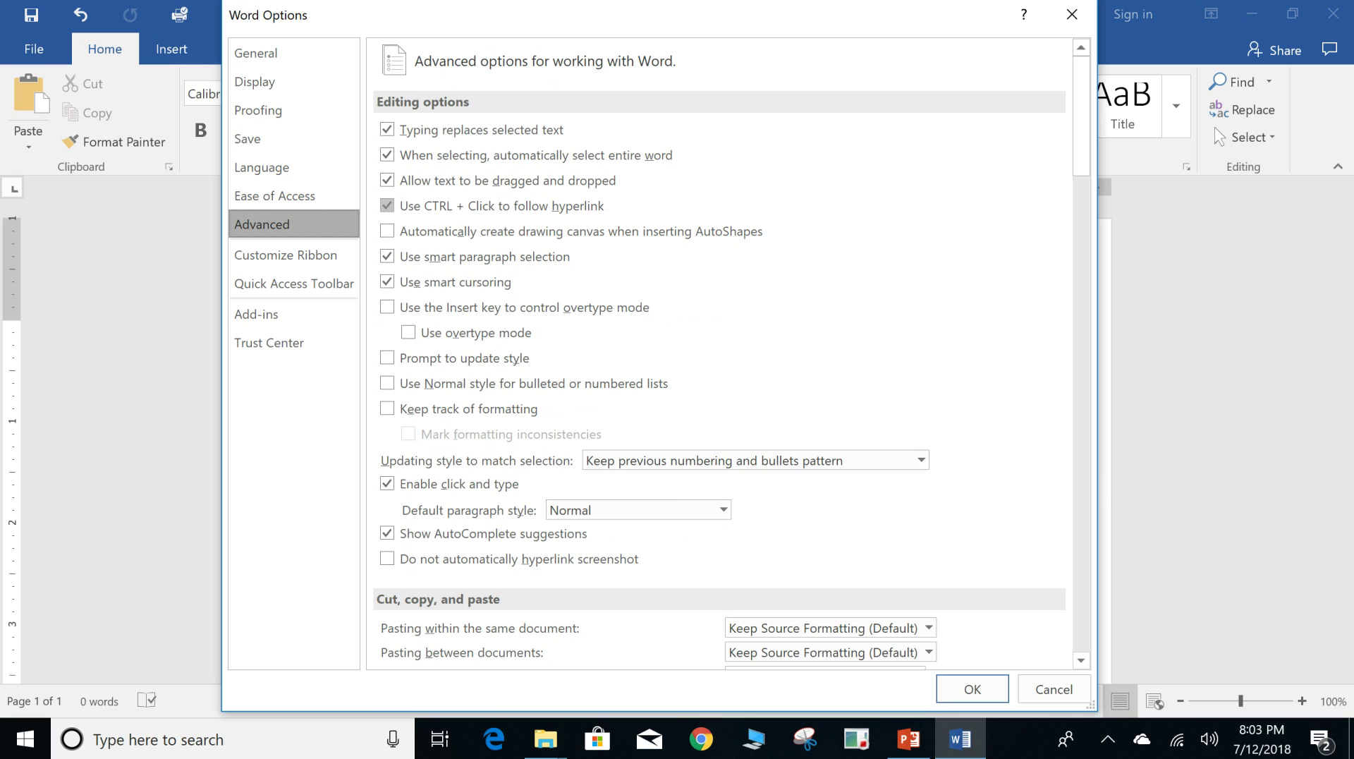
{"action": "left_click", "coordinate": [387, 230]}
{"action": "left_click", "coordinate": [387, 231]}
{"action": "scroll", "coordinate": [732, 356], "scroll_direction": "down", "scroll_amount": 3}
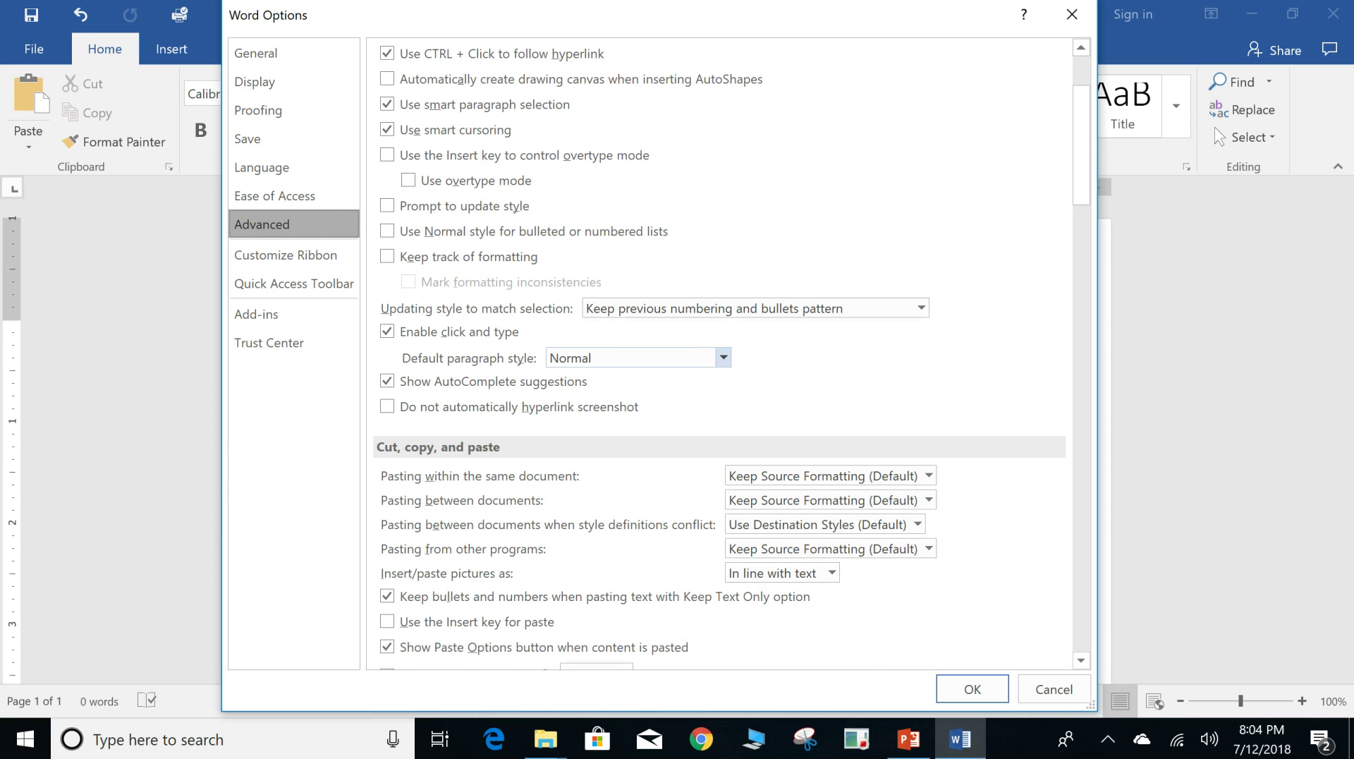
{"action": "left_click", "coordinate": [724, 357]}
{"action": "key", "text": "Escape"}
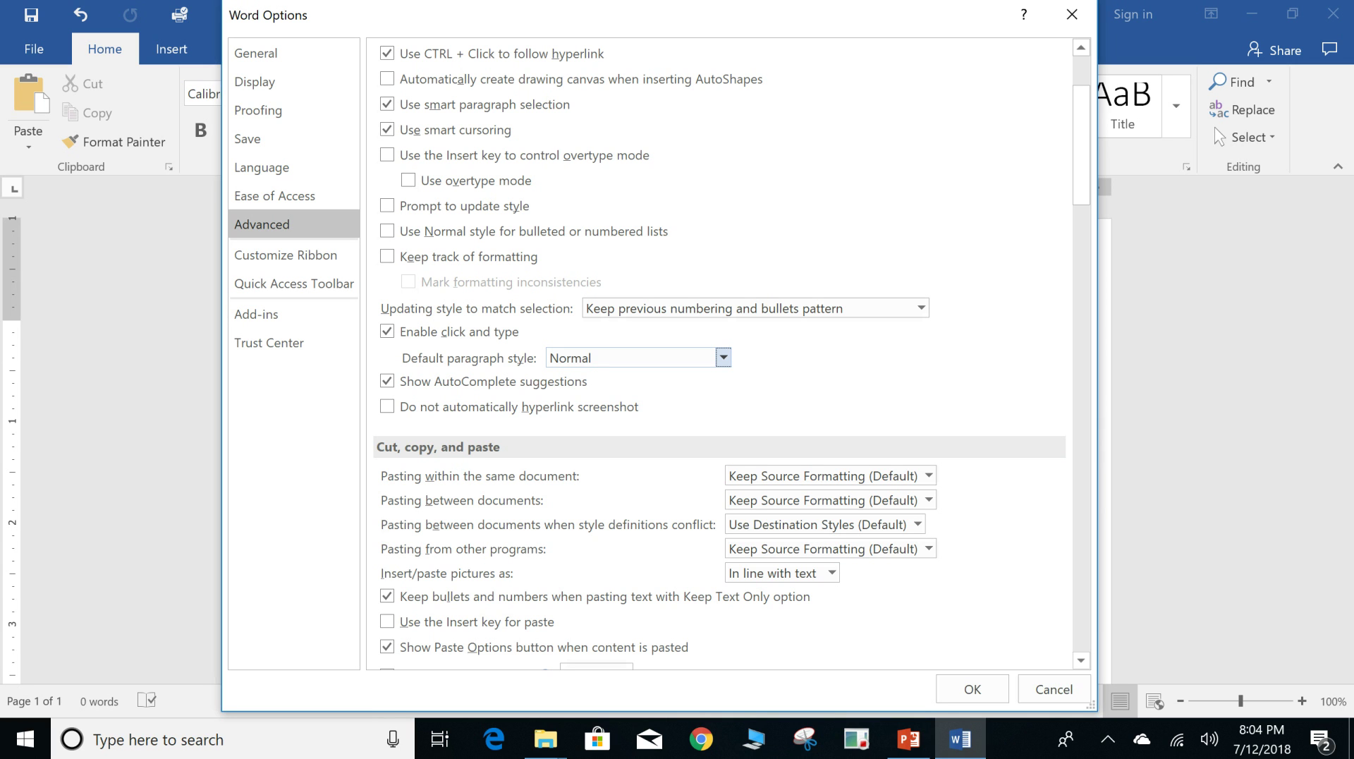
- Examine the Advanced cut, copy and paste options, including the formatting choices for pasting between documents
{"action": "scroll", "coordinate": [726, 353], "scroll_direction": "down", "scroll_amount": 3}
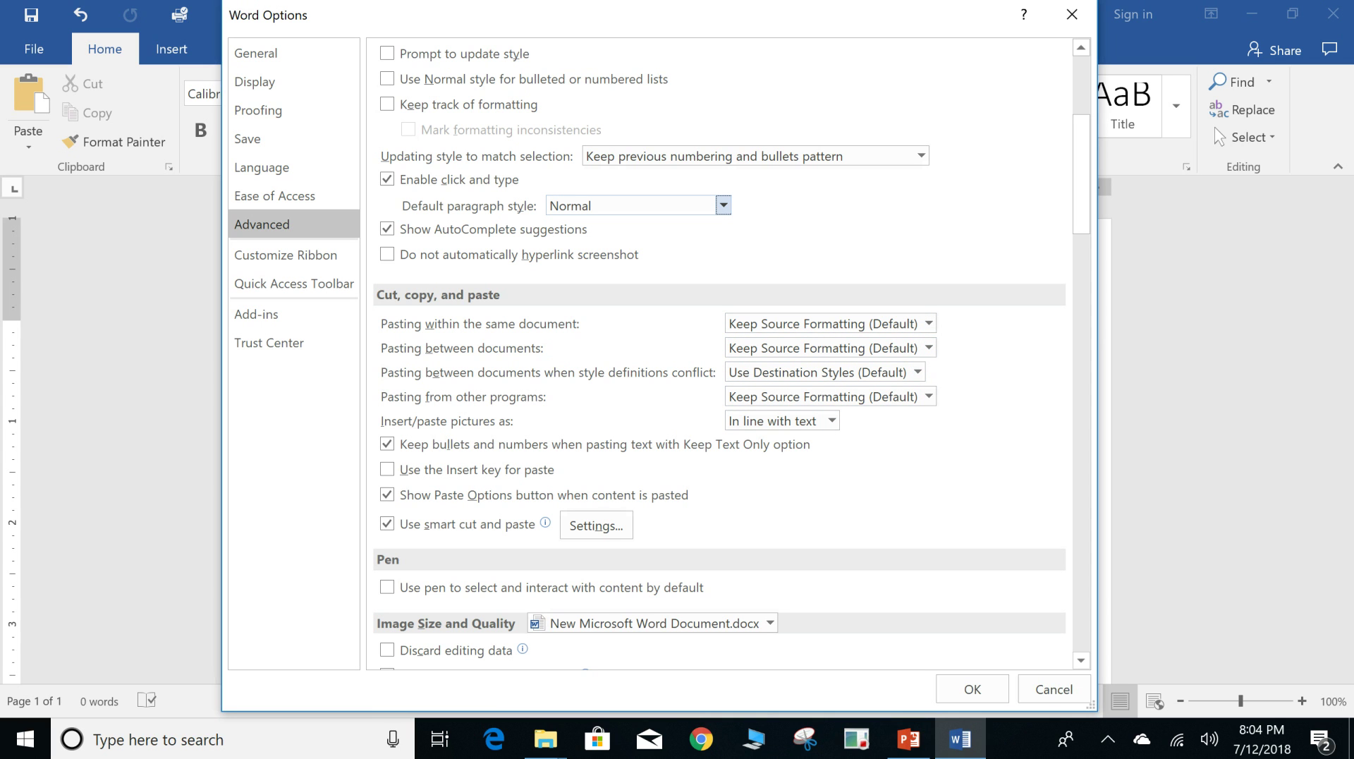
{"action": "left_click", "coordinate": [929, 348]}
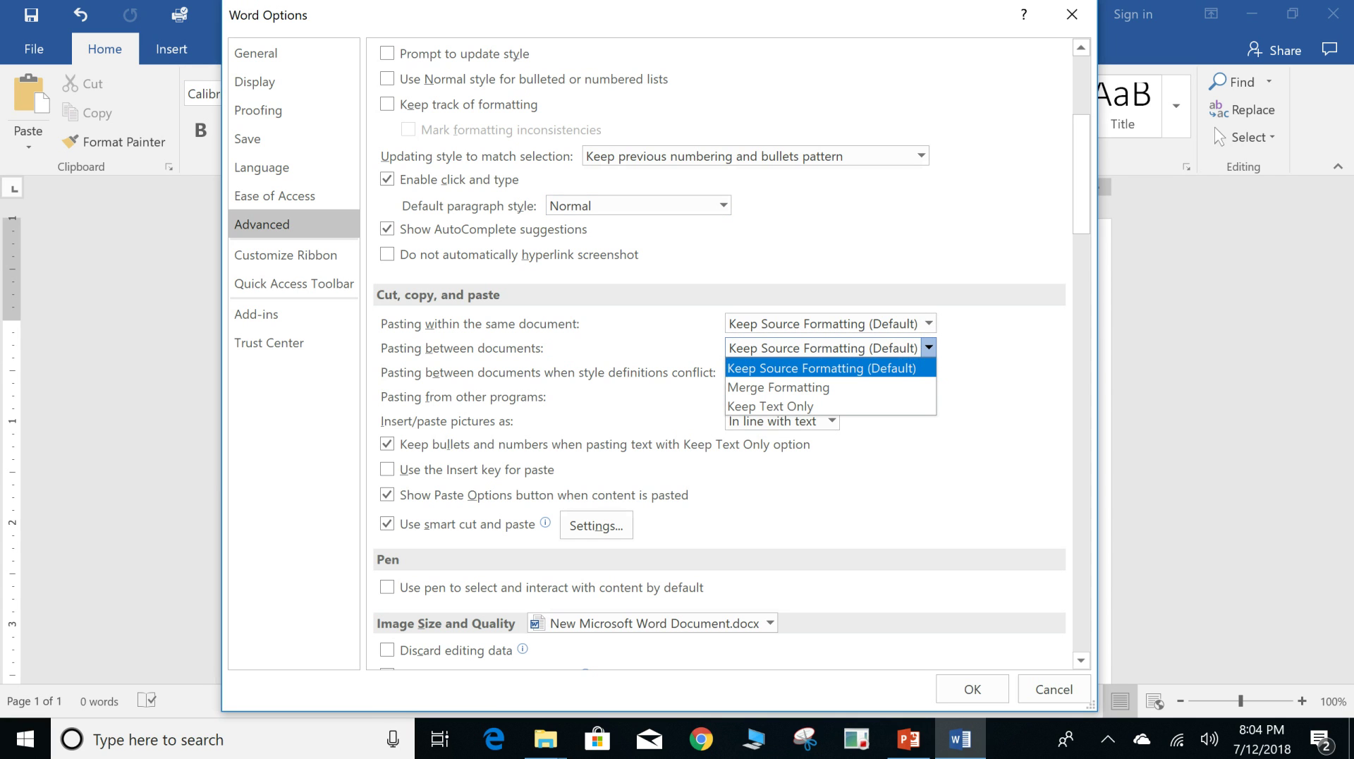
{"action": "key", "text": "Escape"}
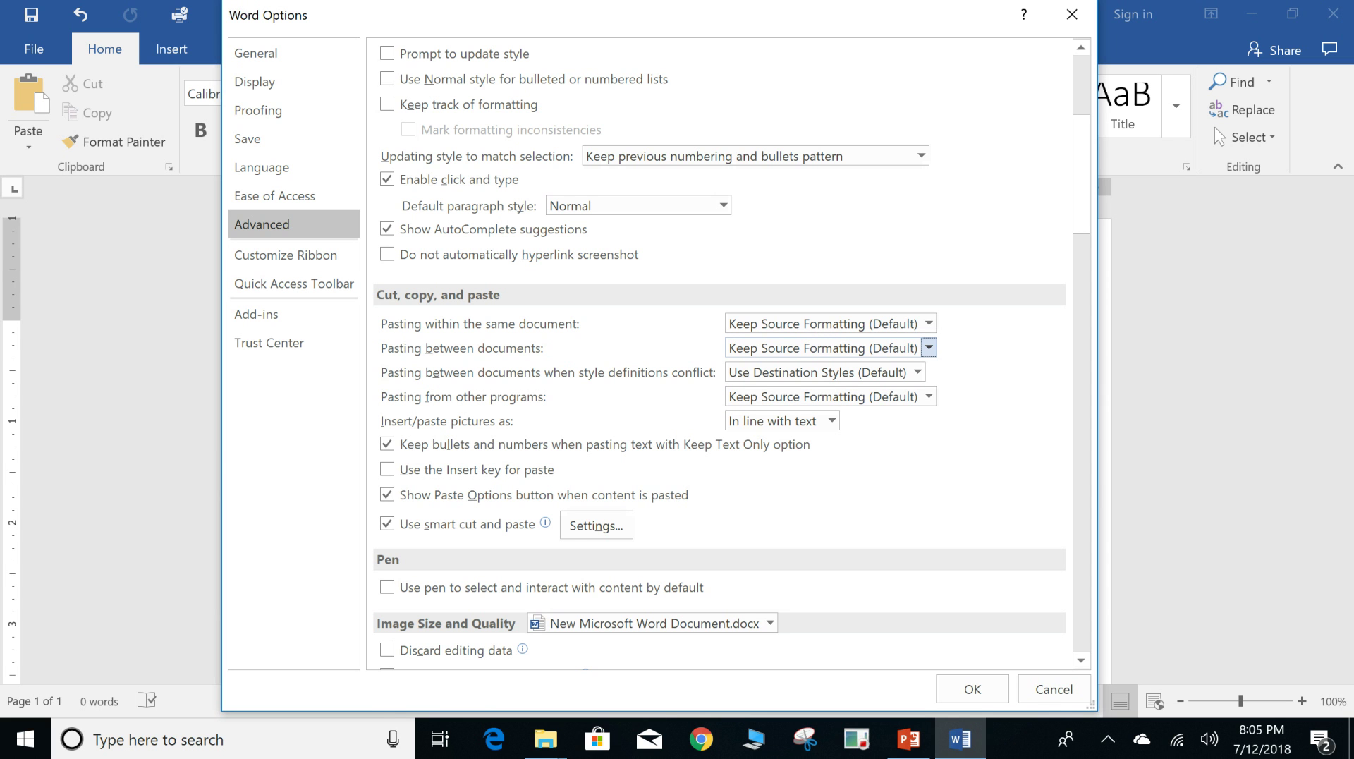
- Examine the Image Size and Quality options, including image compression and the default resolution choices, without changing them
{"action": "scroll", "coordinate": [388, 384], "scroll_direction": "down", "scroll_amount": 3}
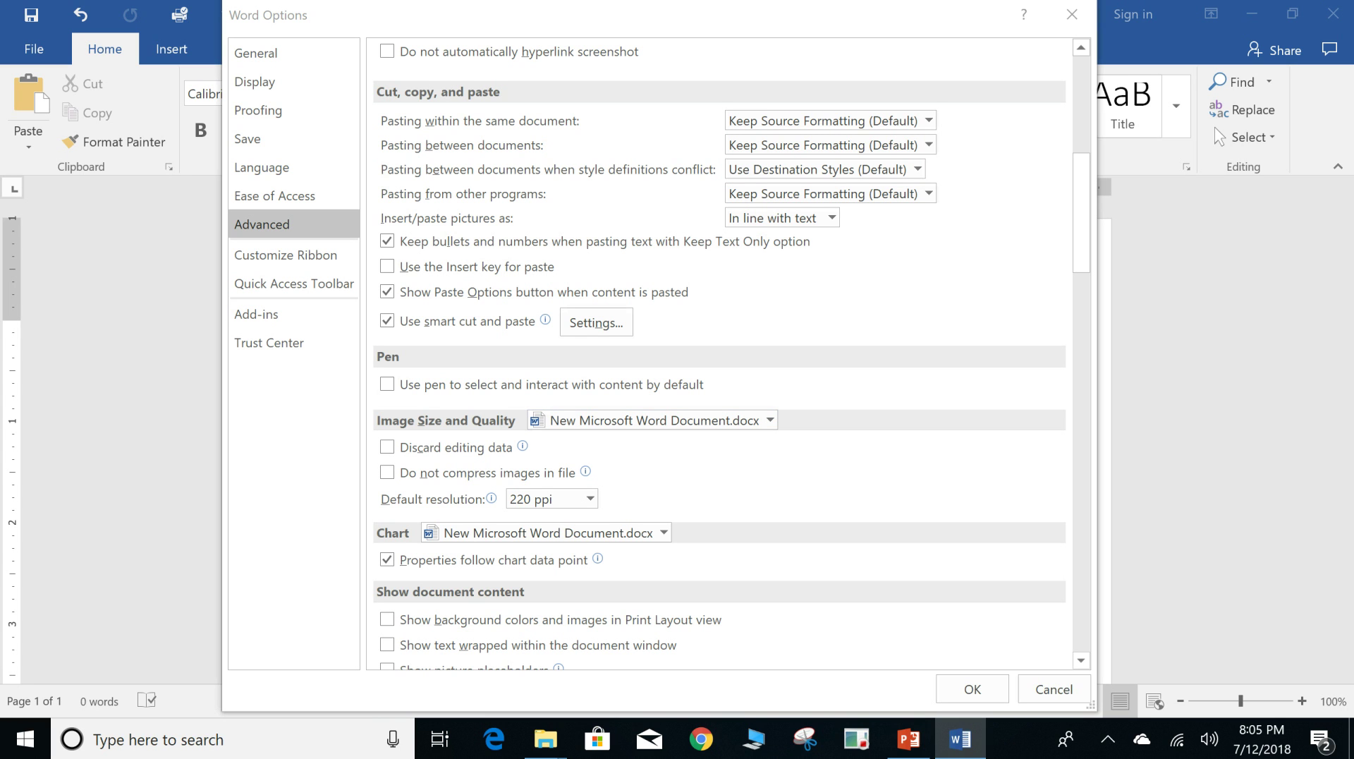
{"action": "left_click", "coordinate": [387, 472]}
{"action": "left_click", "coordinate": [387, 472]}
{"action": "scroll", "coordinate": [720, 352], "scroll_direction": "down", "scroll_amount": 3}
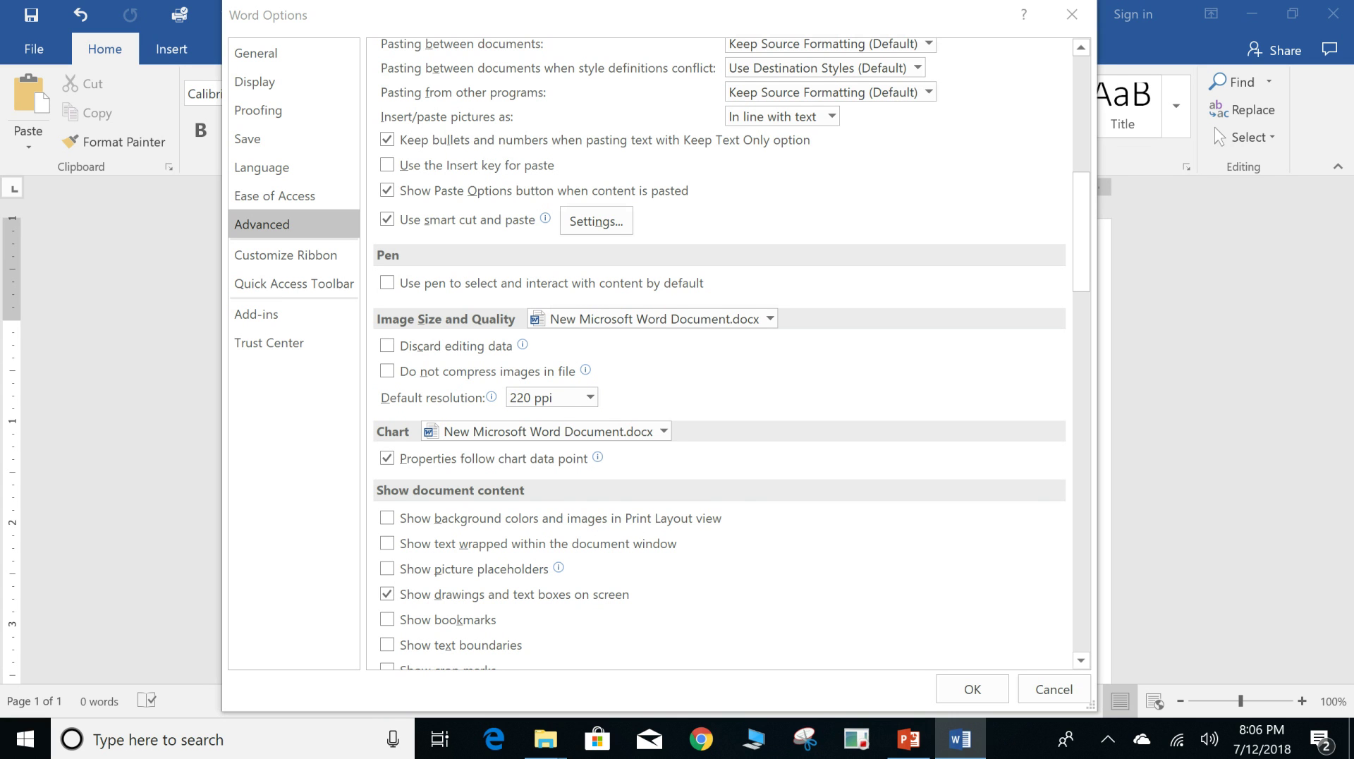
{"action": "left_click", "coordinate": [590, 397]}
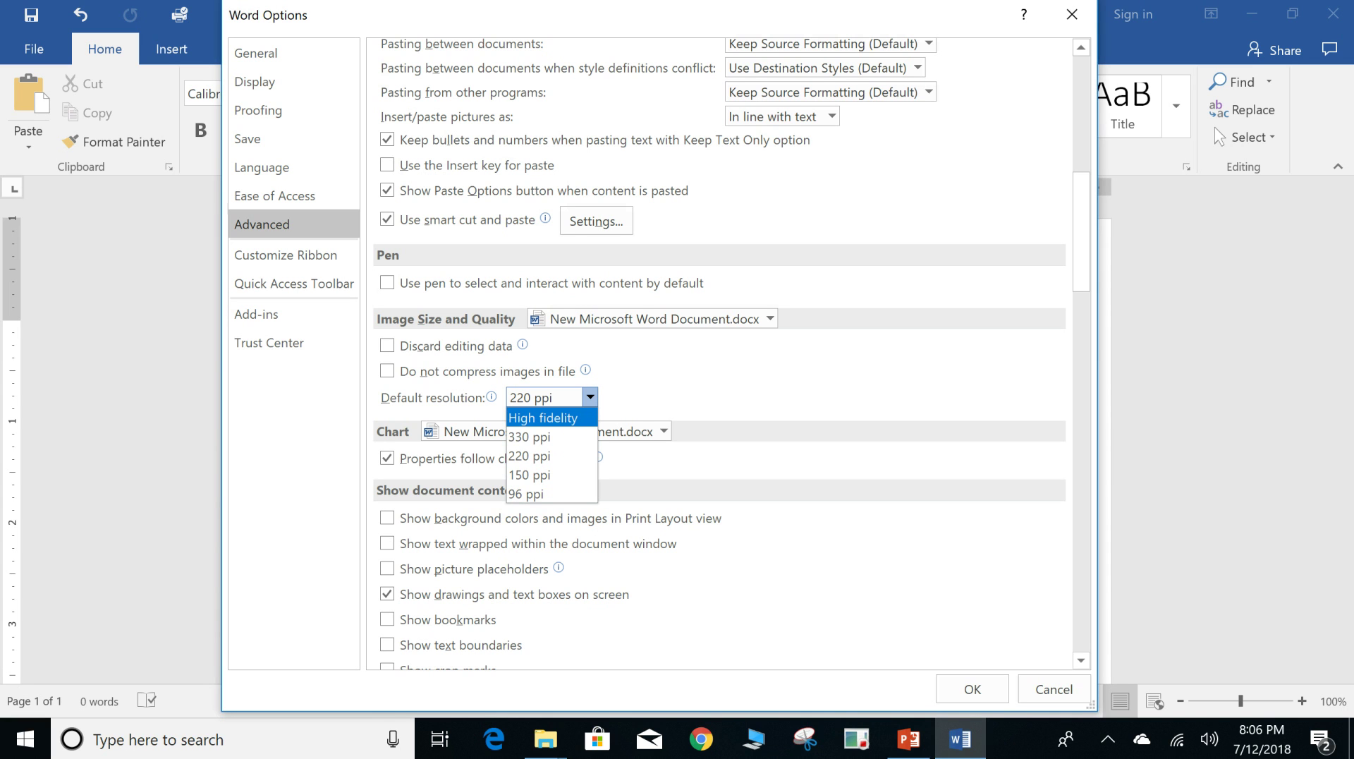
{"action": "key", "text": "Escape"}
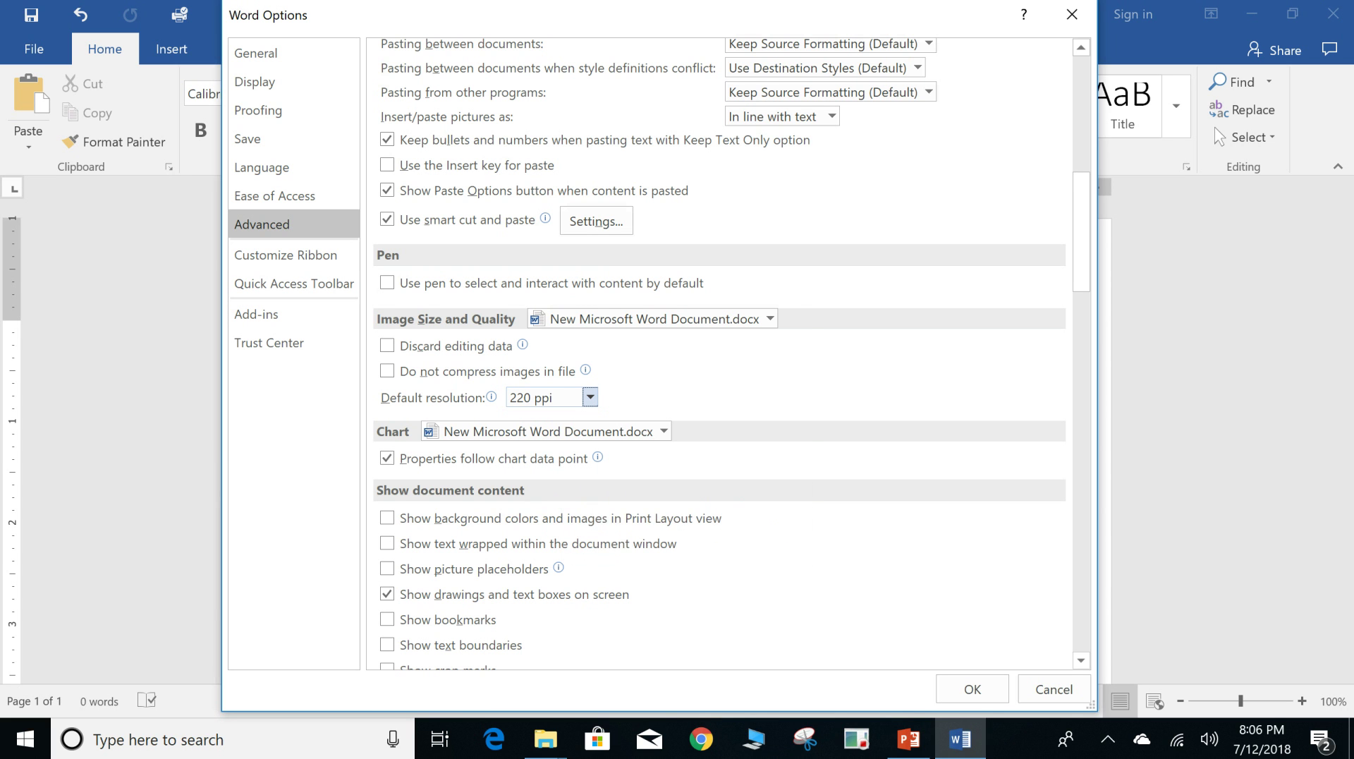
- Review the Advanced options for showing document content and the Display settings such as recent documents, measurement units and scroll bars
{"action": "scroll", "coordinate": [726, 353], "scroll_direction": "down", "scroll_amount": 3}
{"action": "scroll", "coordinate": [727, 353], "scroll_direction": "down", "scroll_amount": 1}
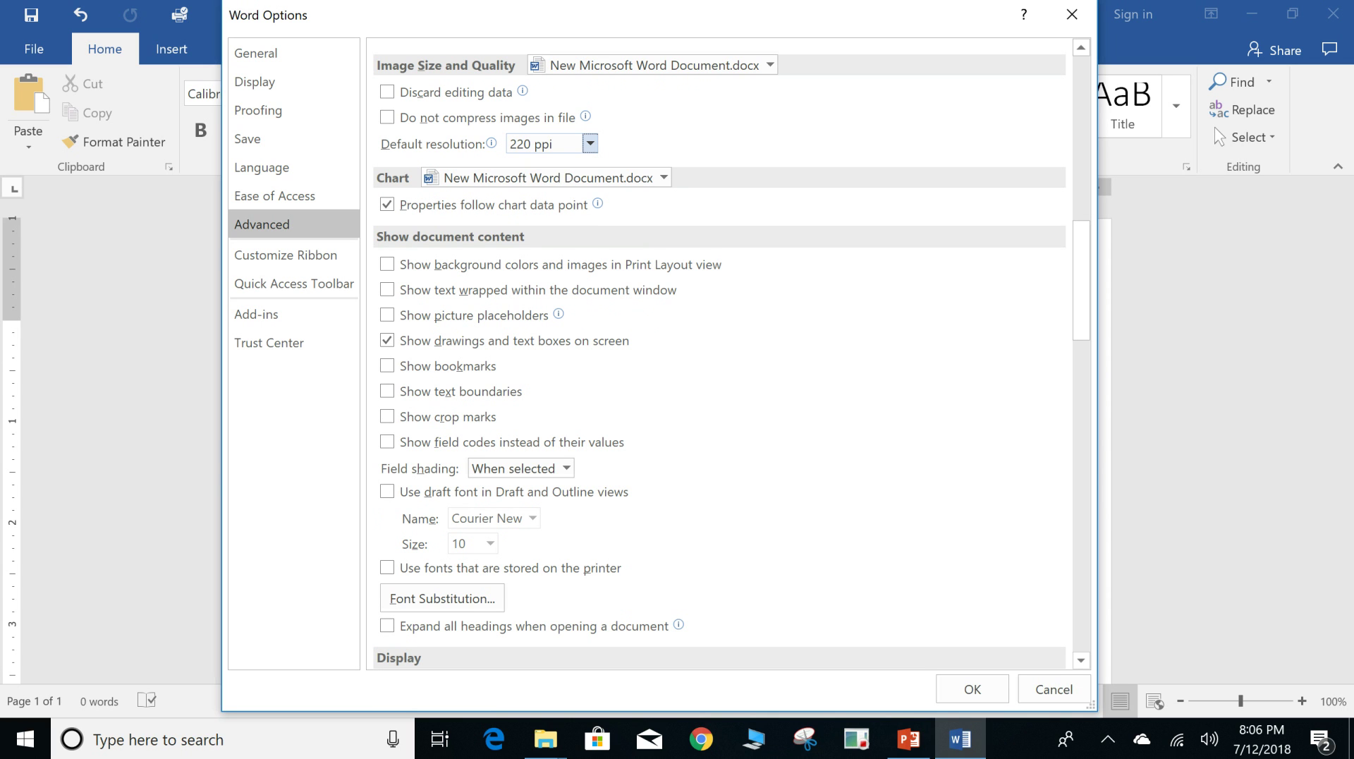
{"action": "scroll", "coordinate": [719, 353], "scroll_direction": "down", "scroll_amount": 2}
{"action": "scroll", "coordinate": [719, 352], "scroll_direction": "down", "scroll_amount": 1}
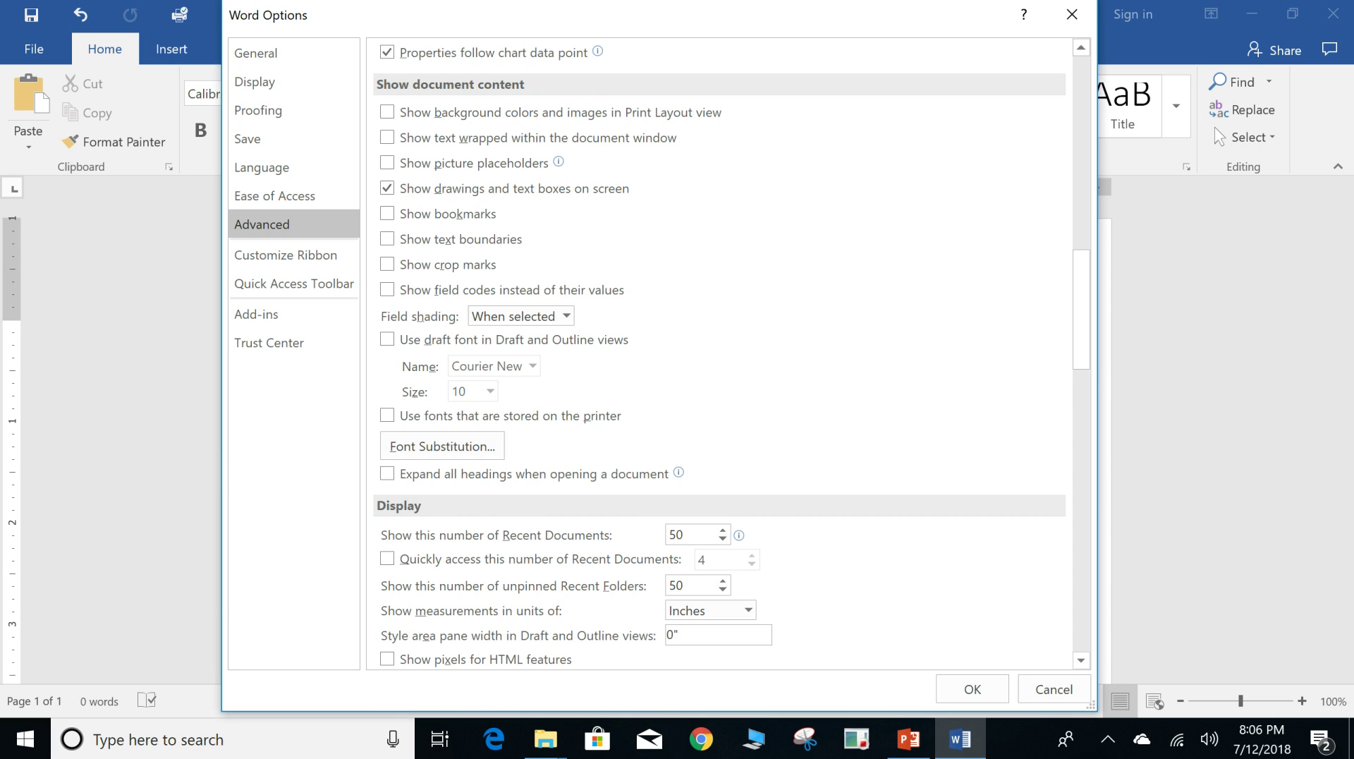
{"action": "scroll", "coordinate": [719, 352], "scroll_direction": "down", "scroll_amount": 3}
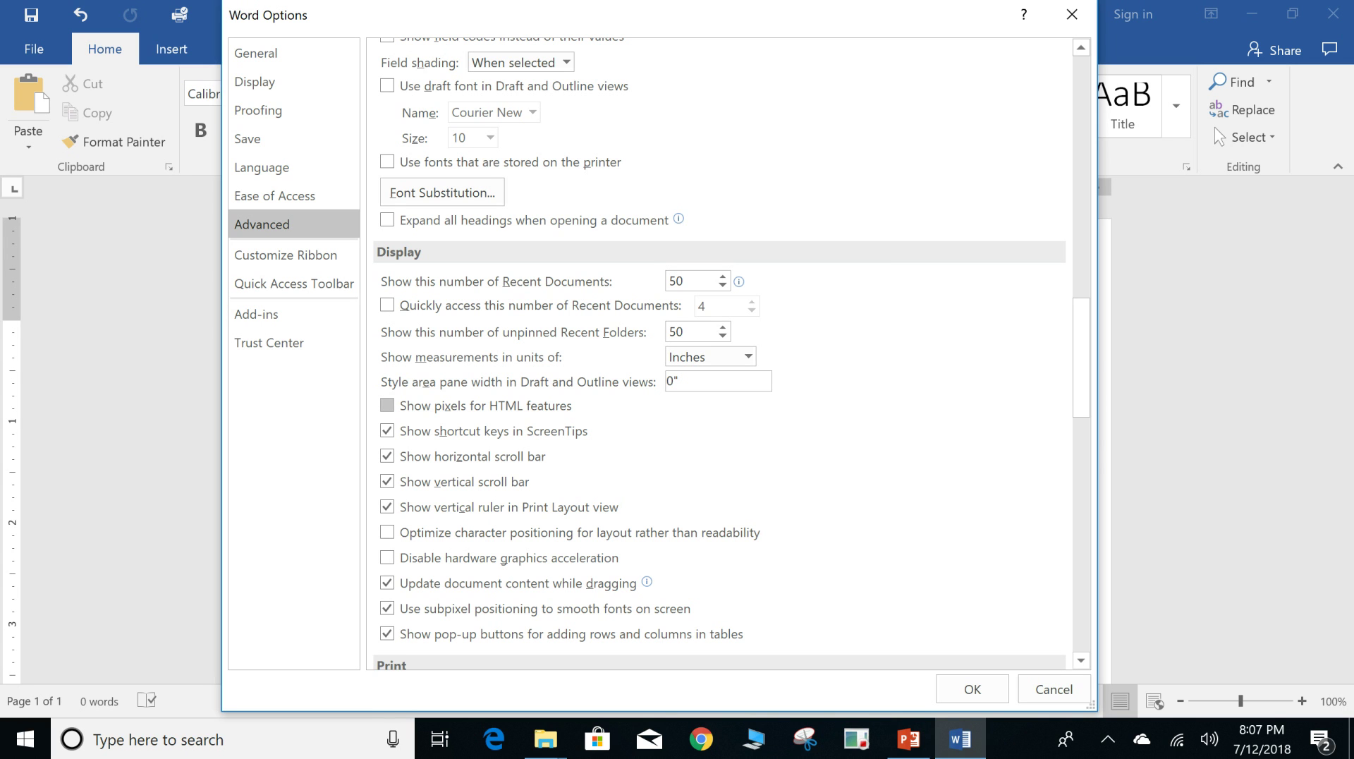
- Examine the remaining Advanced Display options and the Print options, including duplex printing, paper scaling and the default tray
{"action": "left_click", "coordinate": [387, 406]}
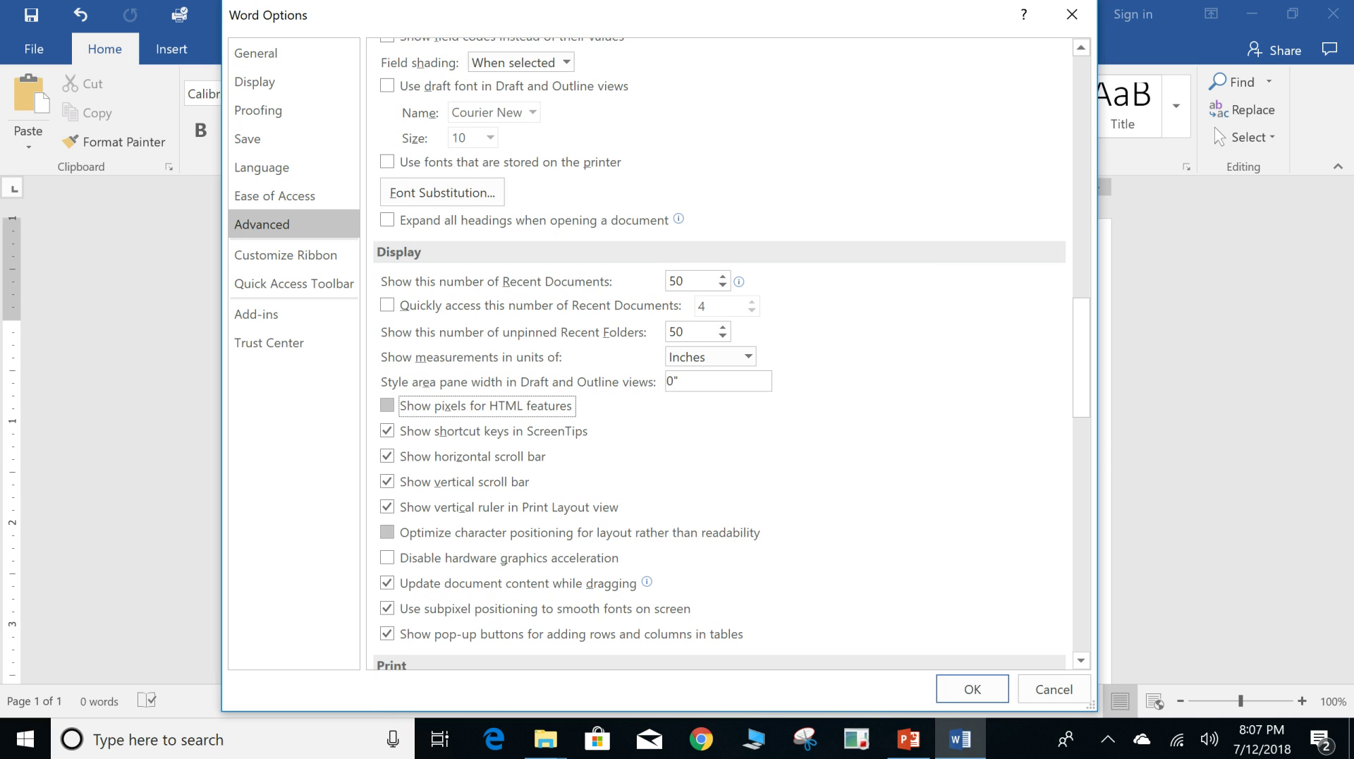
{"action": "scroll", "coordinate": [730, 353], "scroll_direction": "down", "scroll_amount": 1}
{"action": "scroll", "coordinate": [730, 353], "scroll_direction": "down", "scroll_amount": 8}
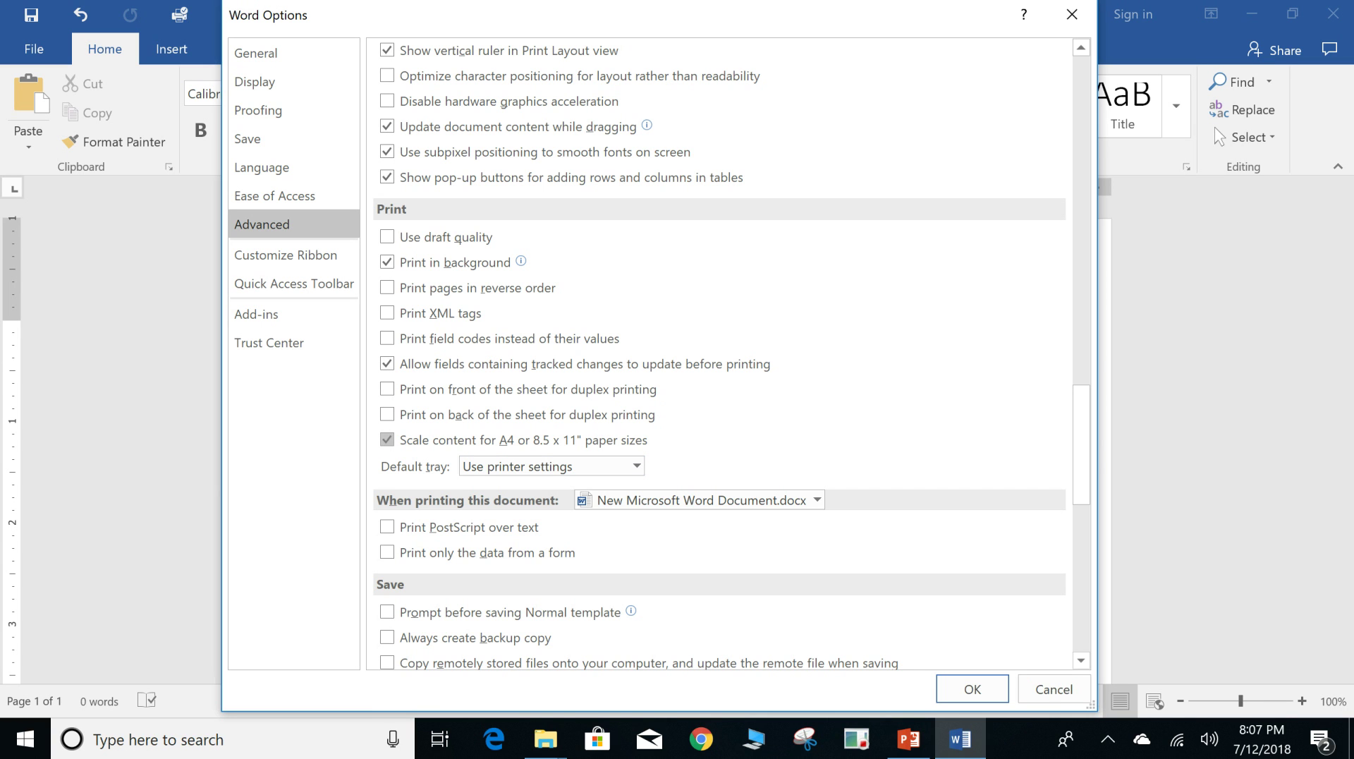
{"action": "scroll", "coordinate": [386, 395], "scroll_direction": "down", "scroll_amount": 2}
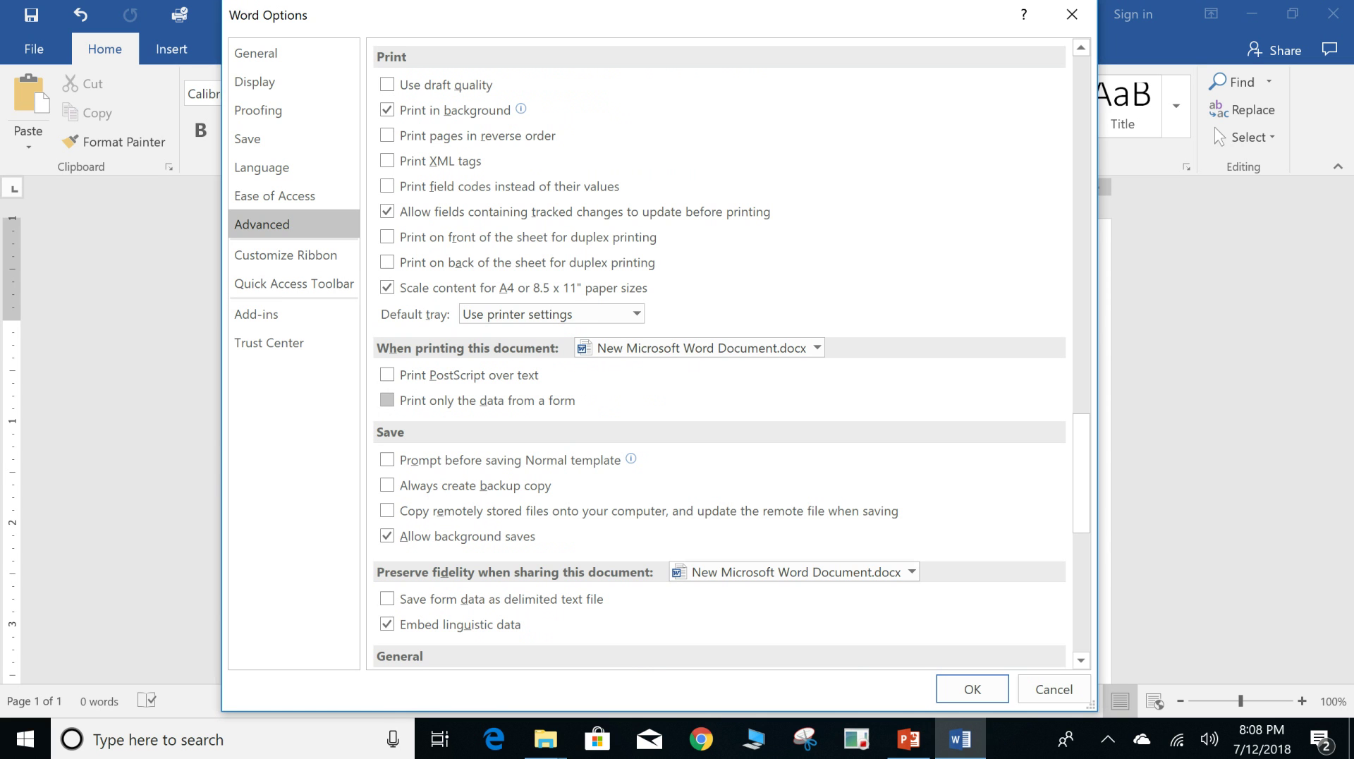
- Examine the Advanced options for saving, preserving fidelity when sharing, General settings and document layout
{"action": "scroll", "coordinate": [732, 353], "scroll_direction": "down", "scroll_amount": 3}
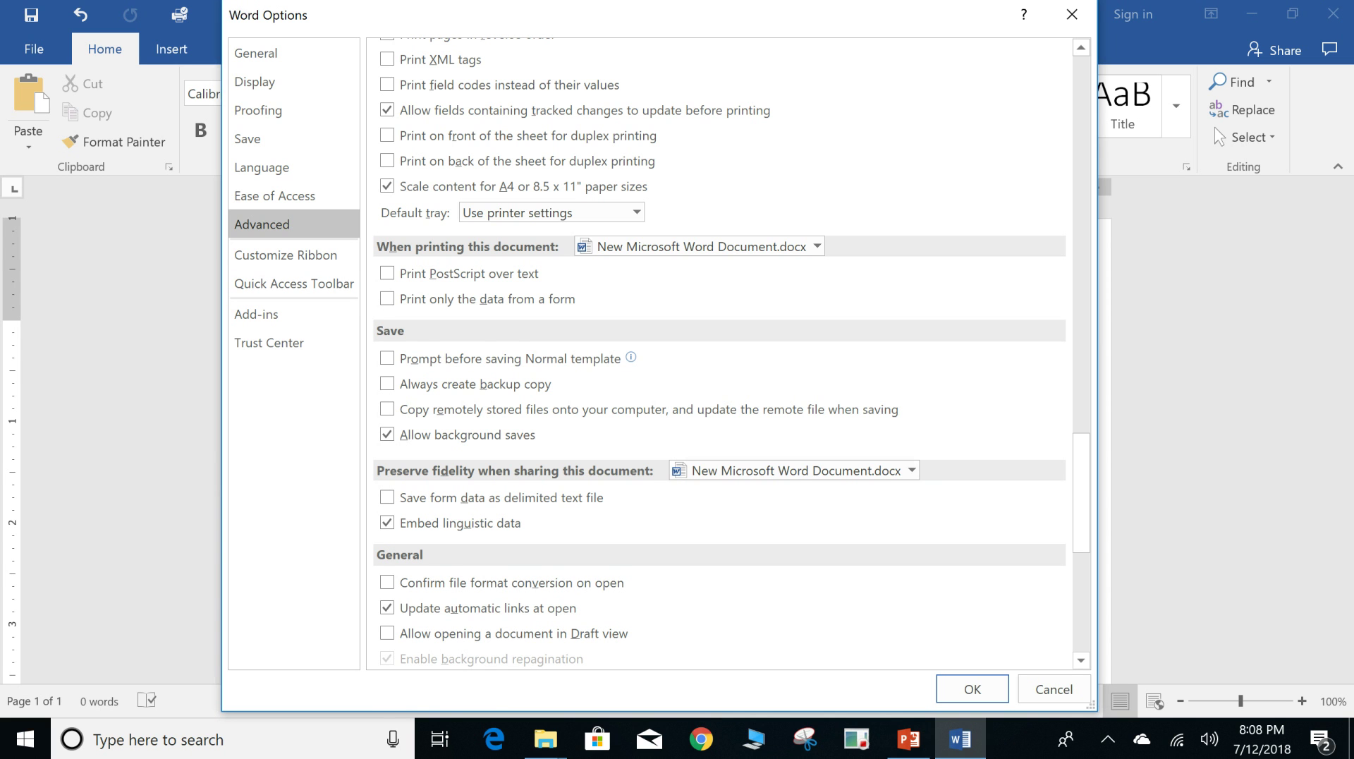
{"action": "scroll", "coordinate": [726, 352], "scroll_direction": "down", "scroll_amount": 3}
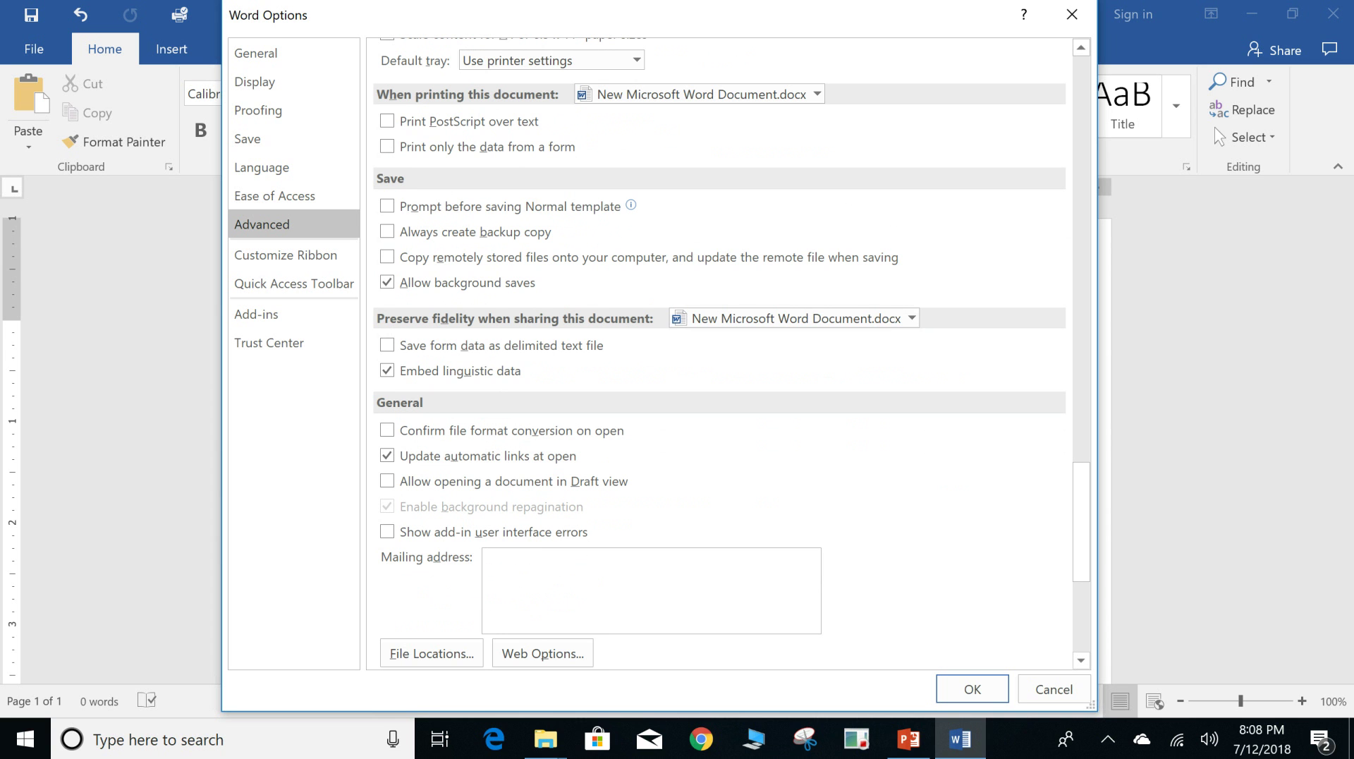
{"action": "scroll", "coordinate": [387, 481], "scroll_direction": "down", "scroll_amount": 1}
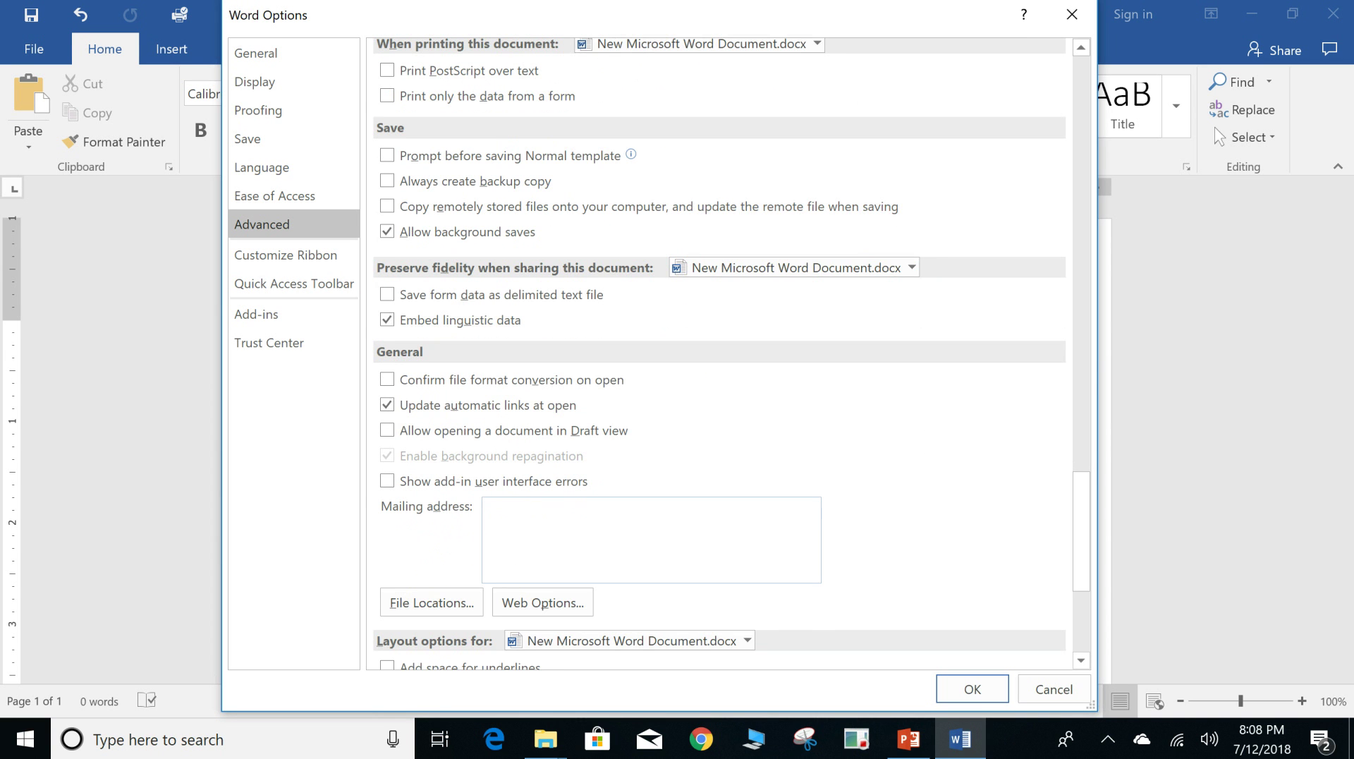
{"action": "scroll", "coordinate": [720, 353], "scroll_direction": "down", "scroll_amount": 6}
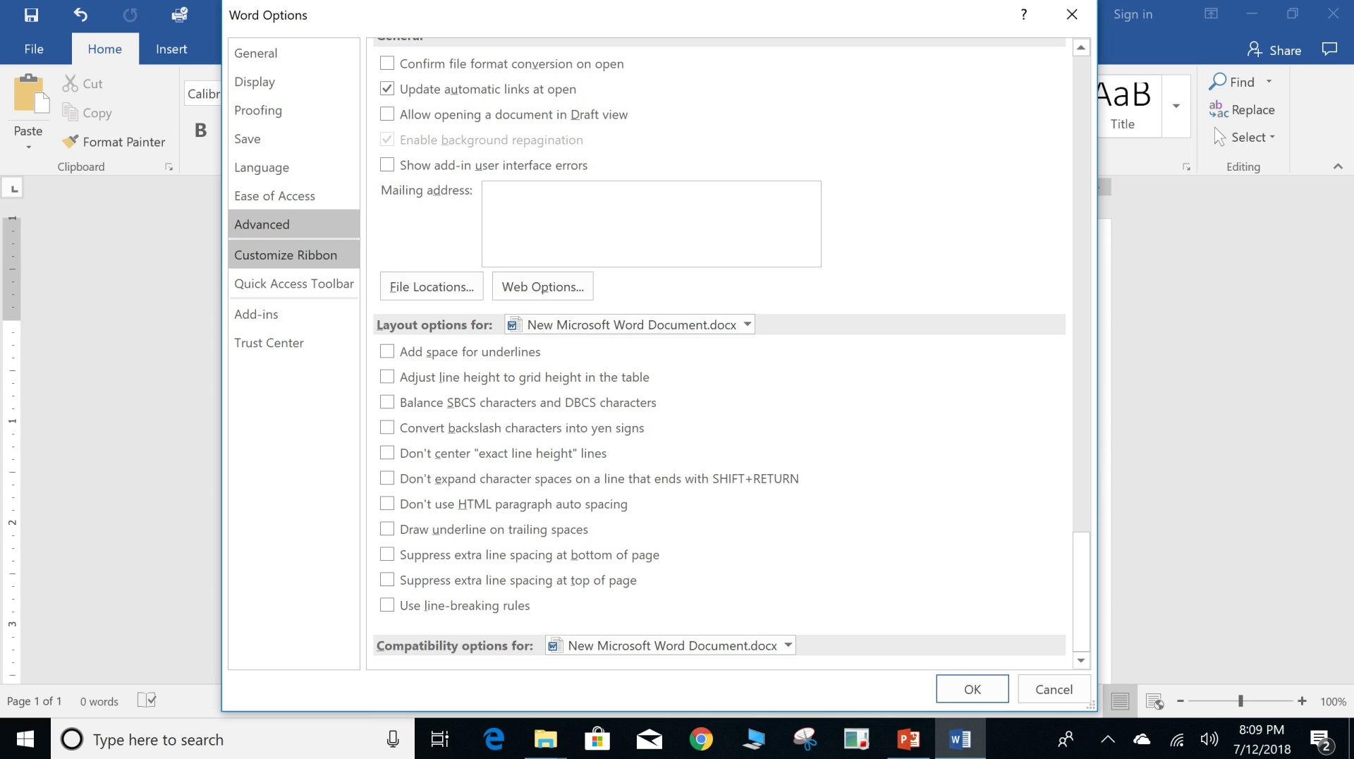
- Review the Customize Ribbon options, moving the dialog aside as needed to compare its Main Tabs with the actual ribbon
{"action": "left_click", "coordinate": [286, 254]}
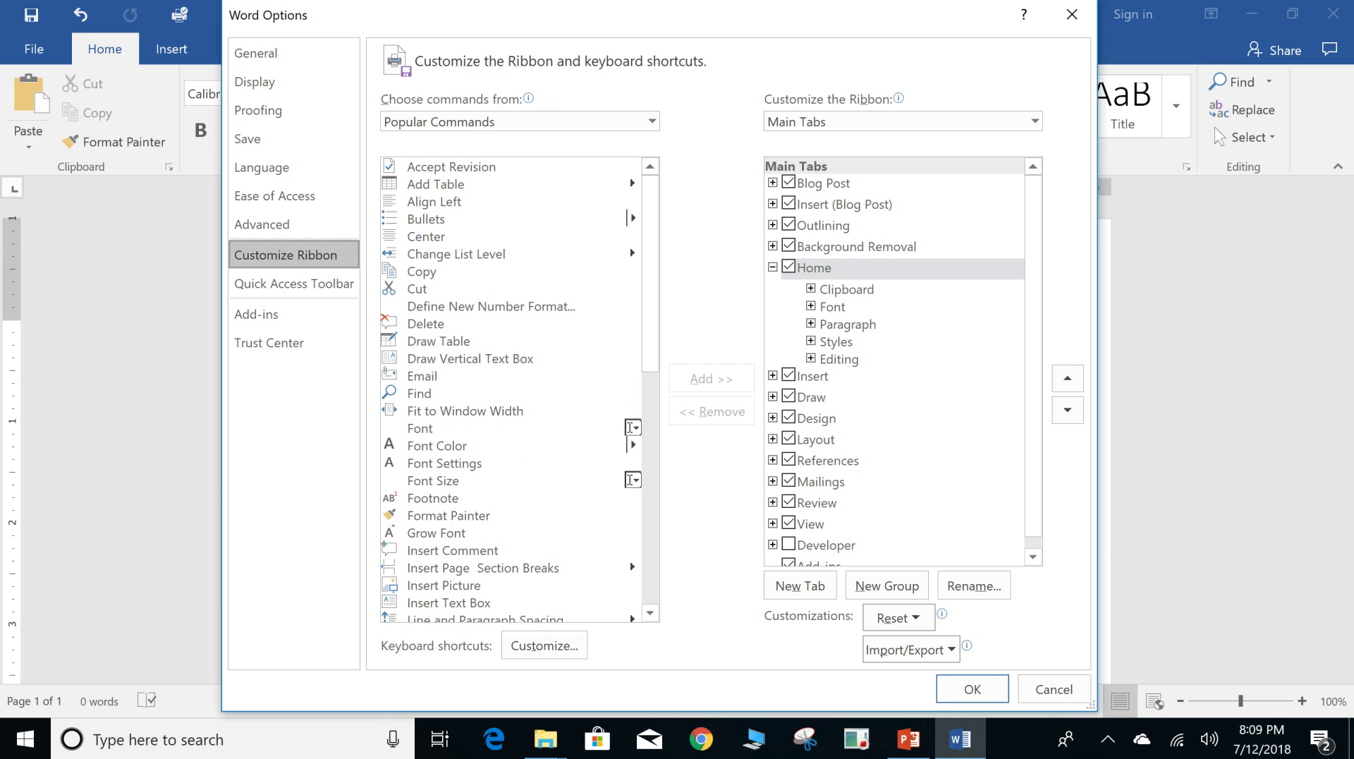
{"action": "left_click_drag", "start_coordinate": [635, 15], "coordinate": [549, 277]}
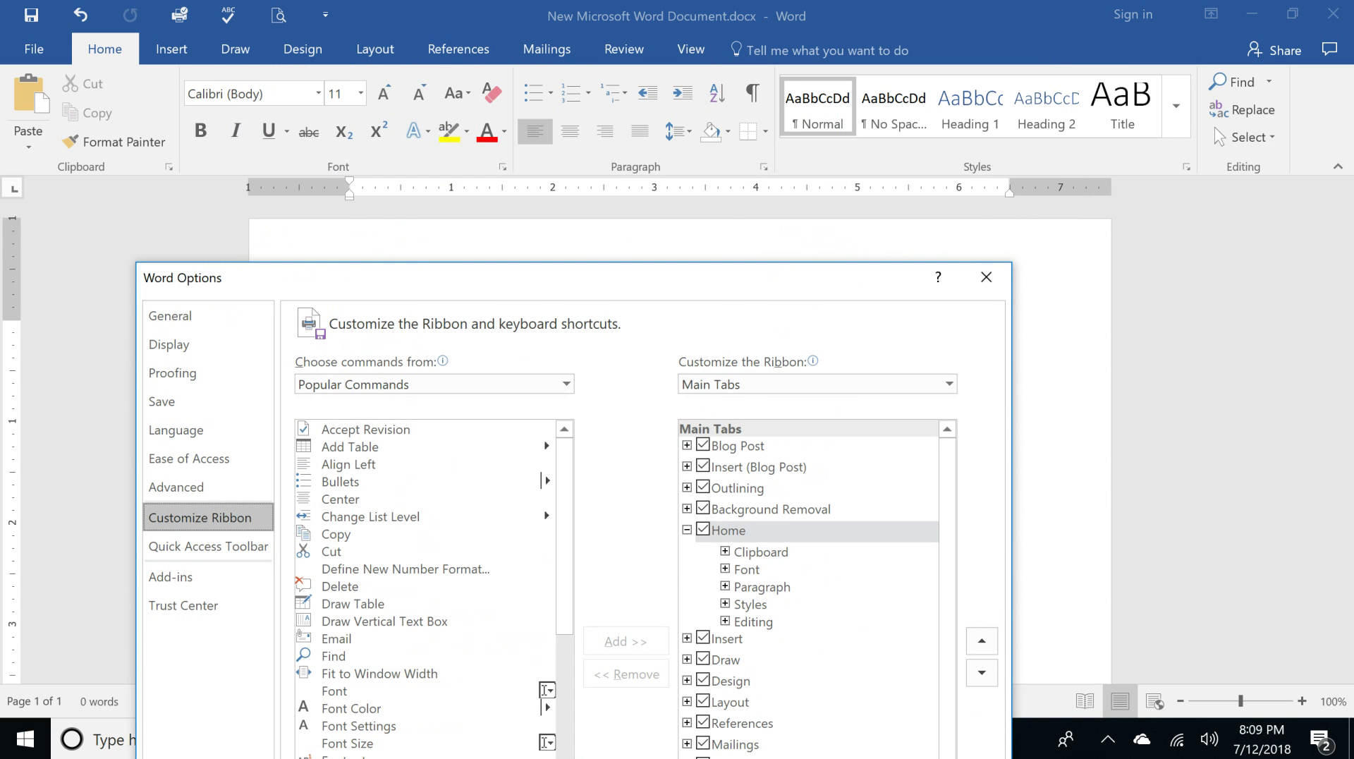
{"action": "left_click_drag", "start_coordinate": [549, 277], "coordinate": [589, 15]}
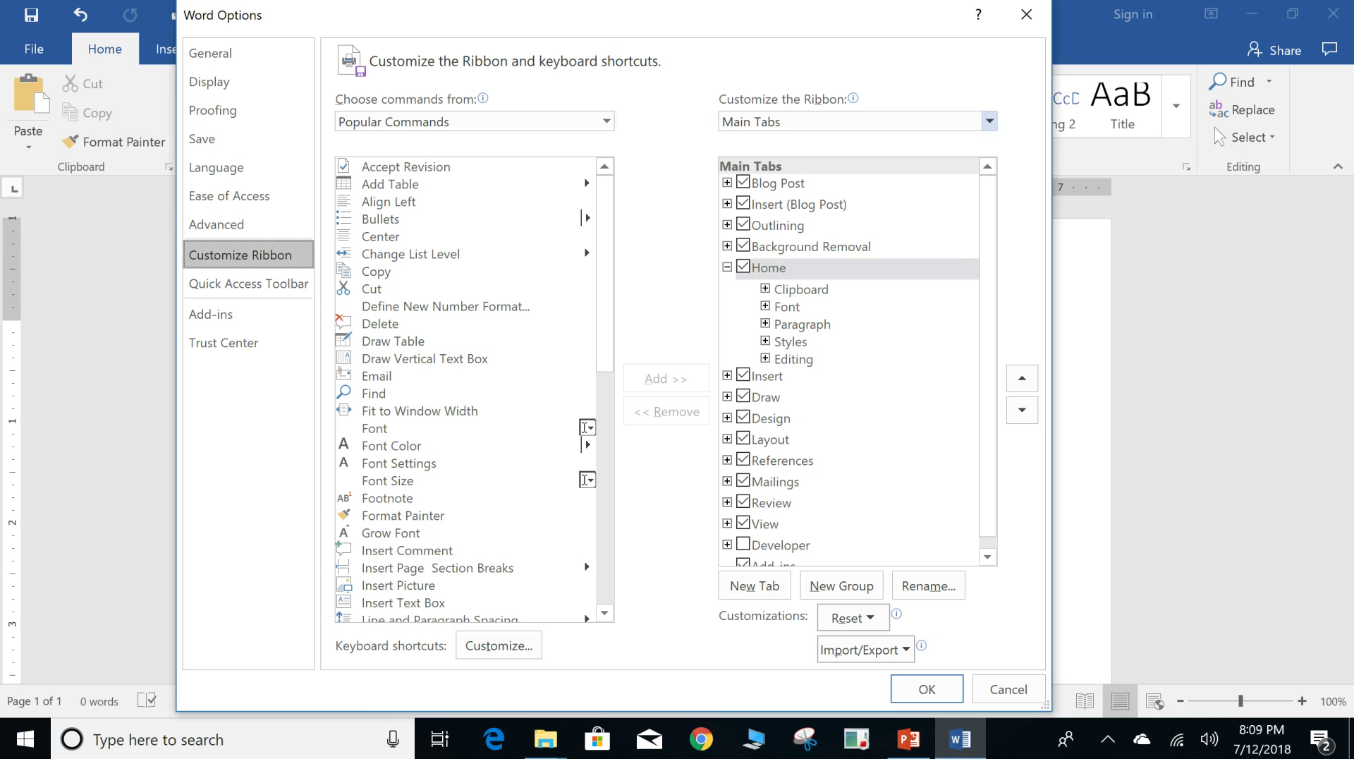
{"action": "left_click_drag", "start_coordinate": [494, 15], "coordinate": [456, 25]}
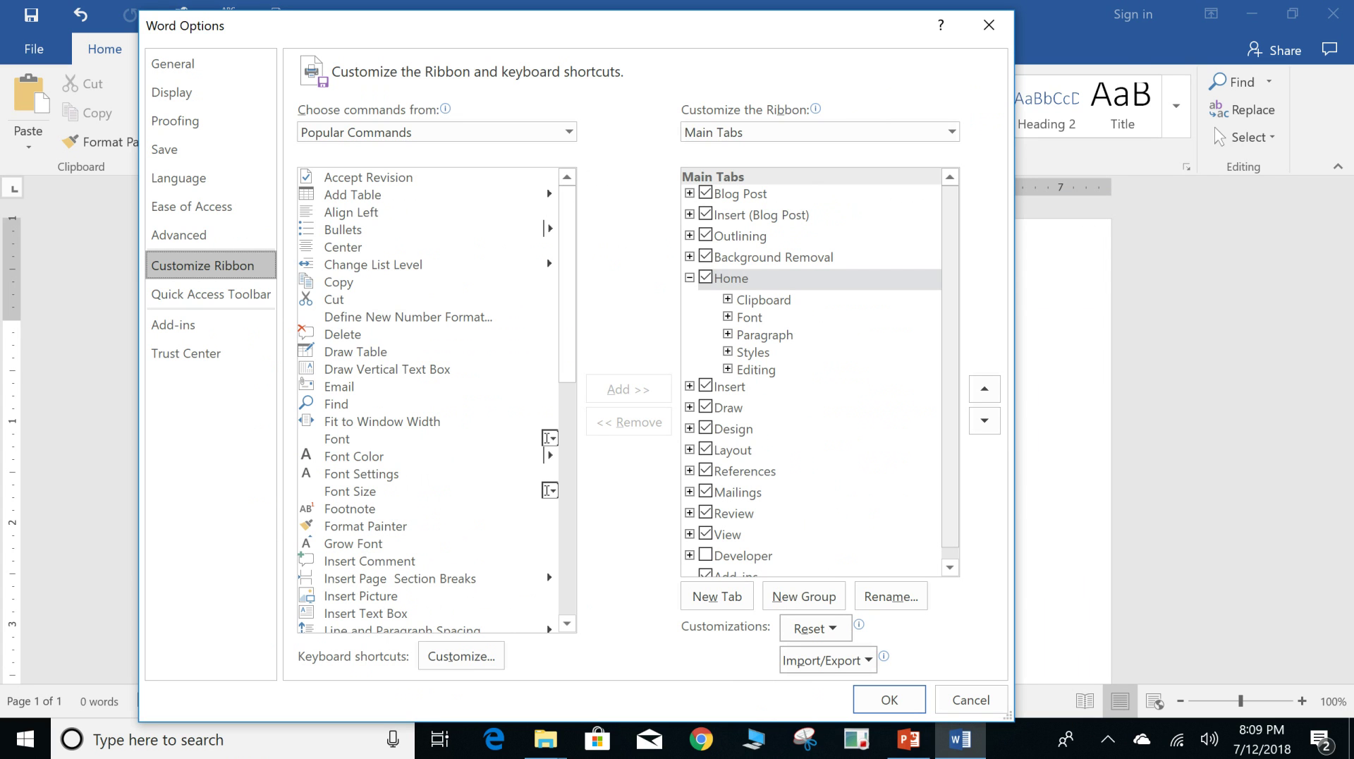
{"action": "left_click_drag", "start_coordinate": [455, 25], "coordinate": [591, 348]}
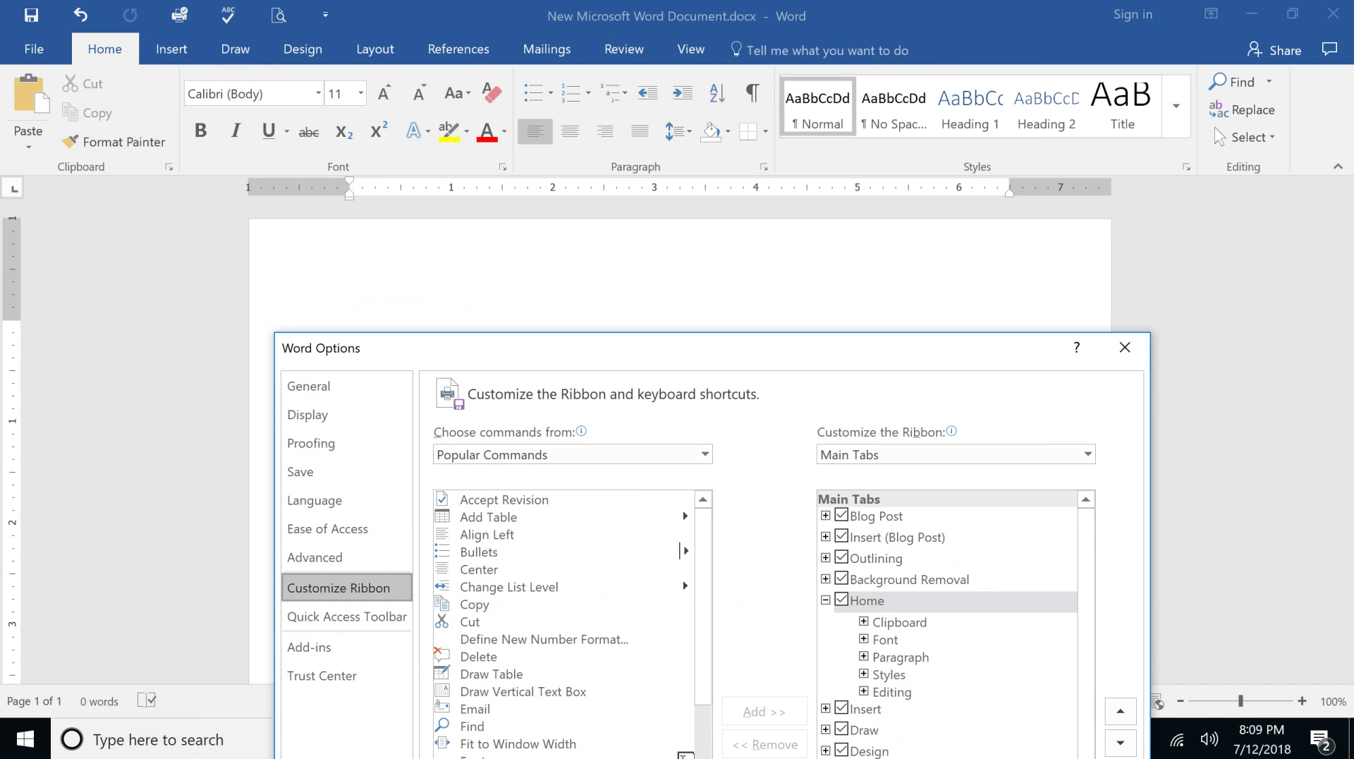
{"action": "left_click_drag", "start_coordinate": [592, 348], "coordinate": [511, 35]}
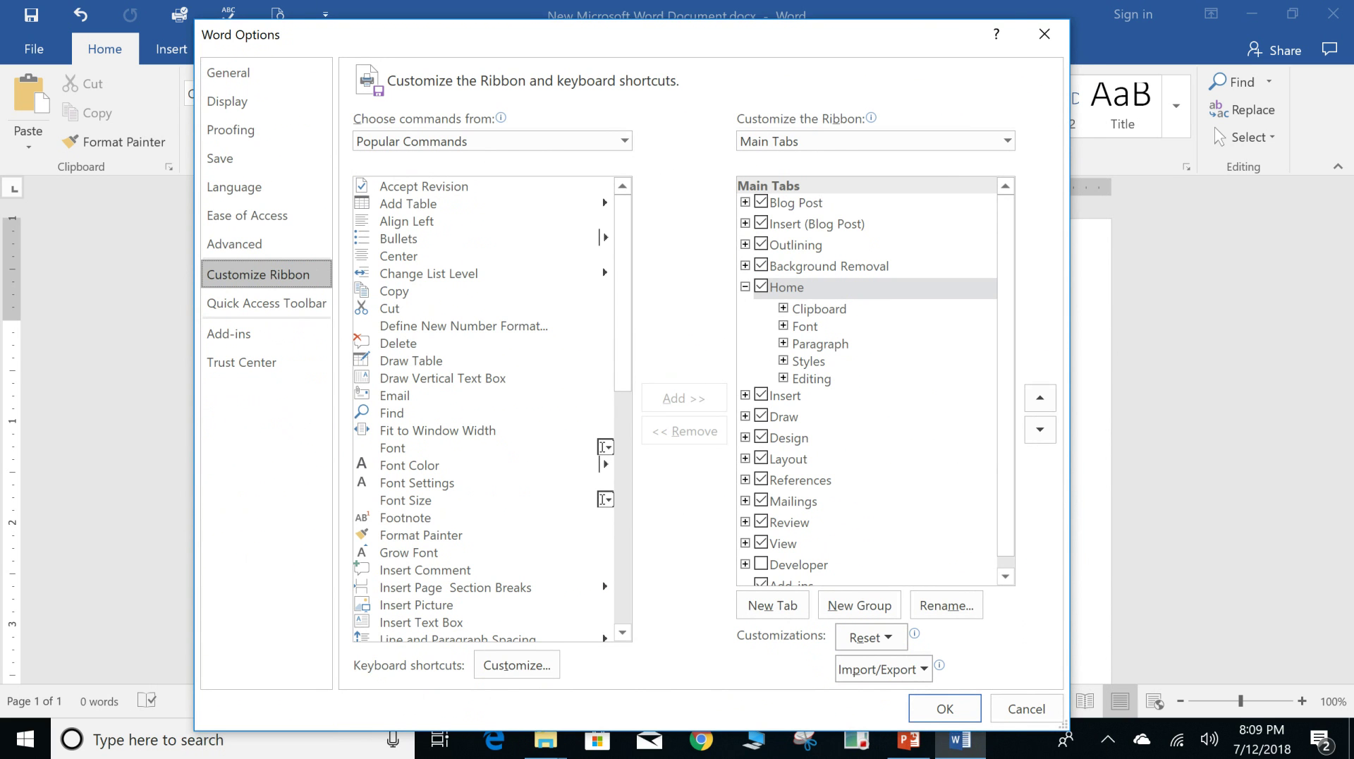
{"action": "left_click_drag", "start_coordinate": [511, 35], "coordinate": [682, 407]}
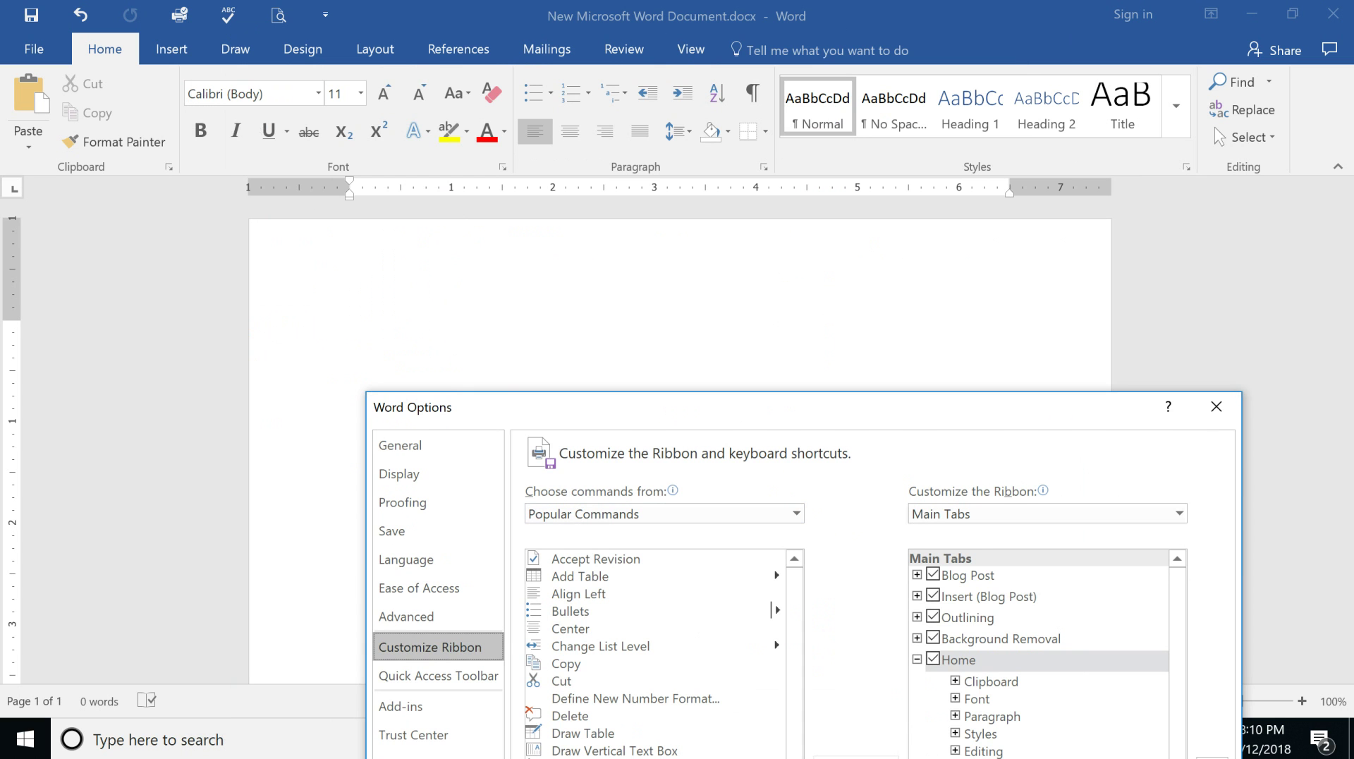
{"action": "left_click_drag", "start_coordinate": [683, 407], "coordinate": [459, 36]}
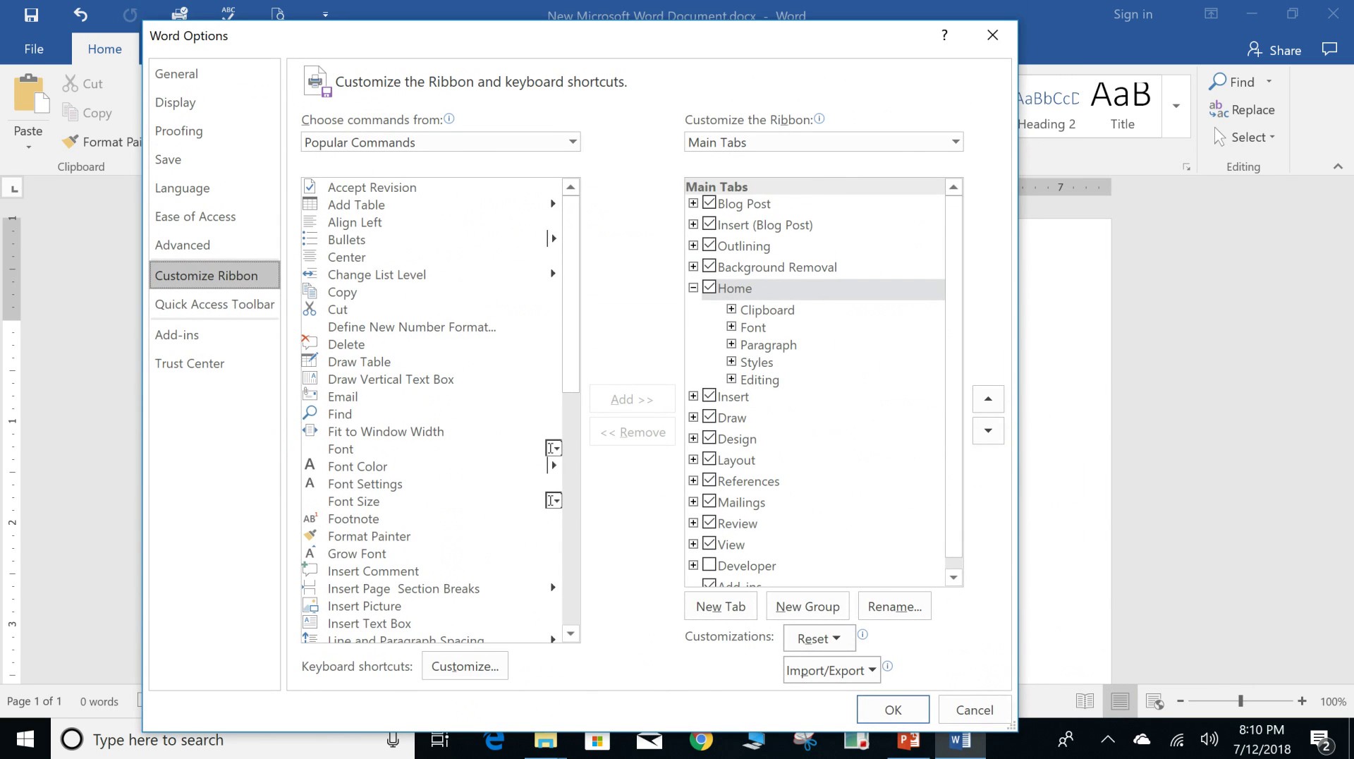
- Review the Quick Access Toolbar customization options and compare the chosen commands with the toolbar behind the dialog
{"action": "left_click", "coordinate": [214, 304]}
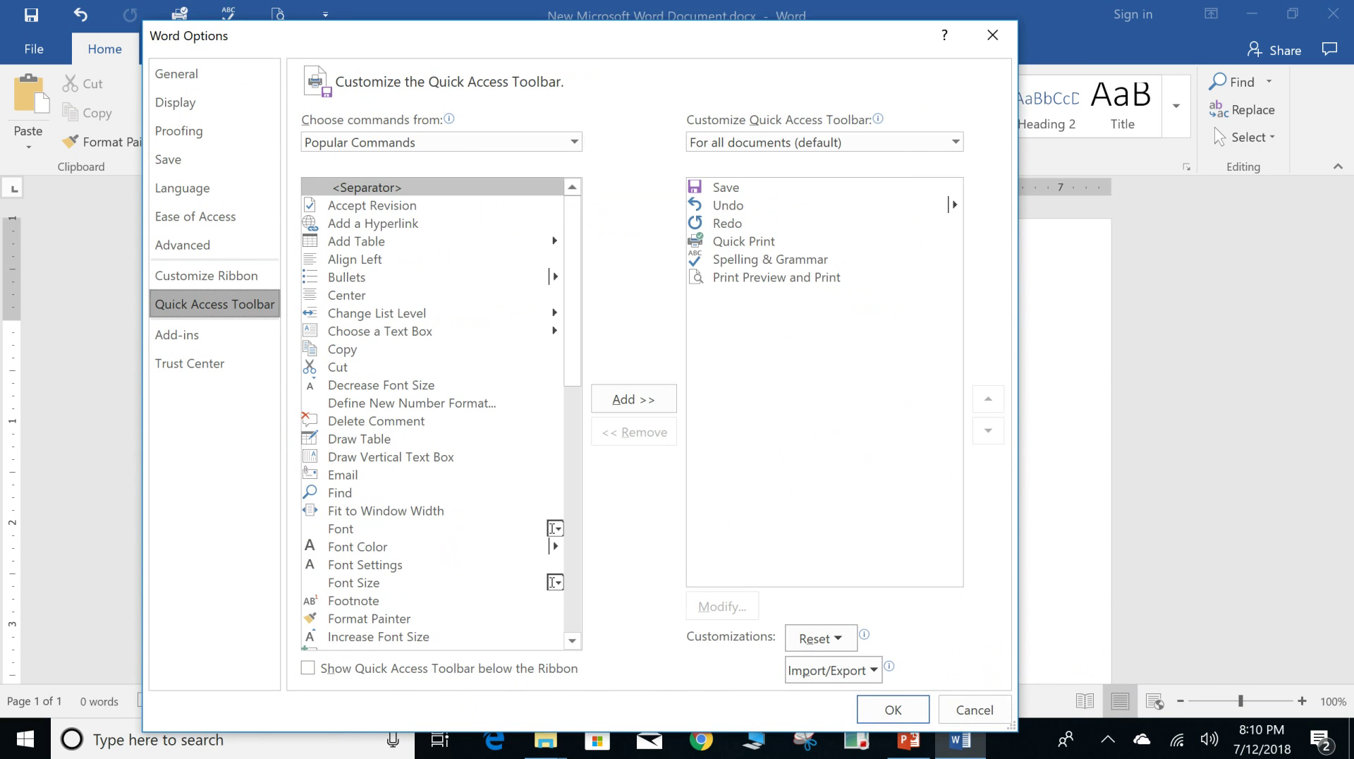
{"action": "left_click_drag", "start_coordinate": [493, 35], "coordinate": [797, 117]}
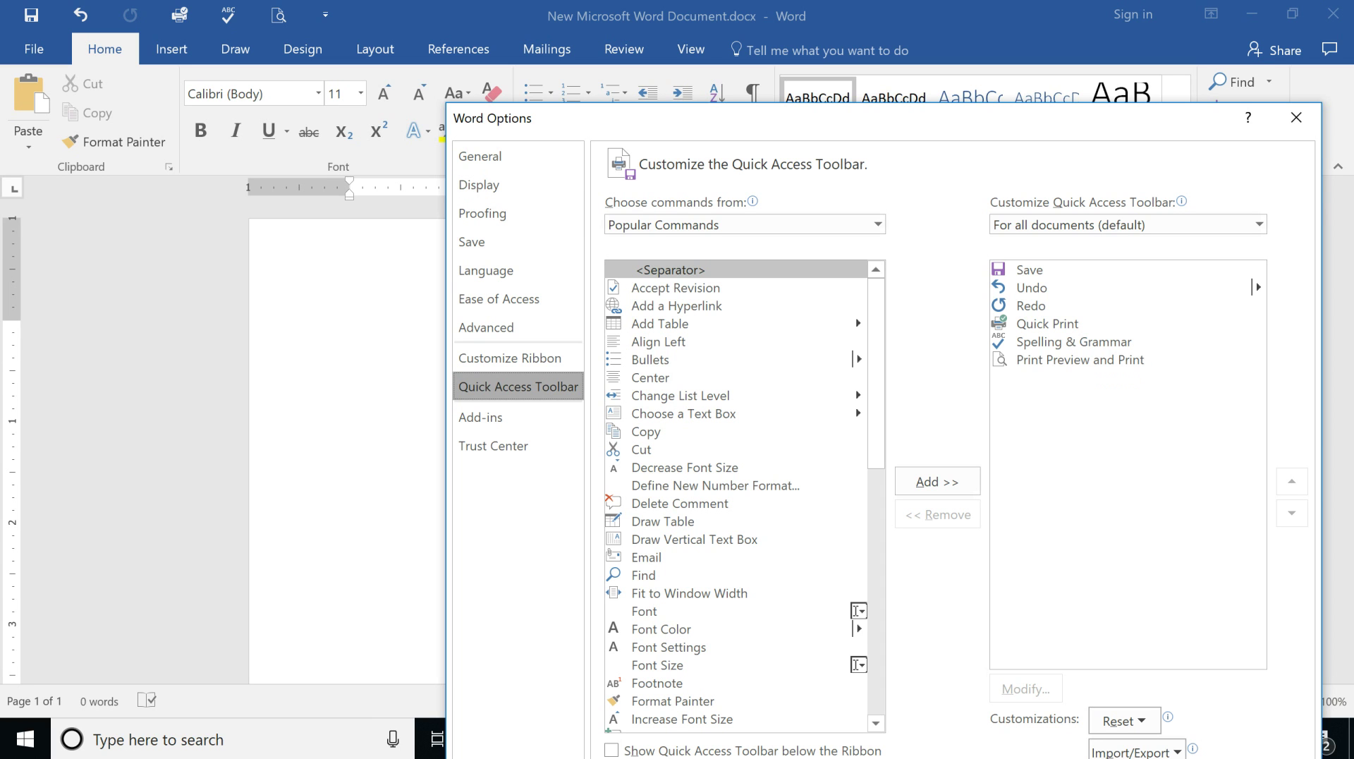
{"action": "left_click_drag", "start_coordinate": [494, 117], "coordinate": [219, 27]}
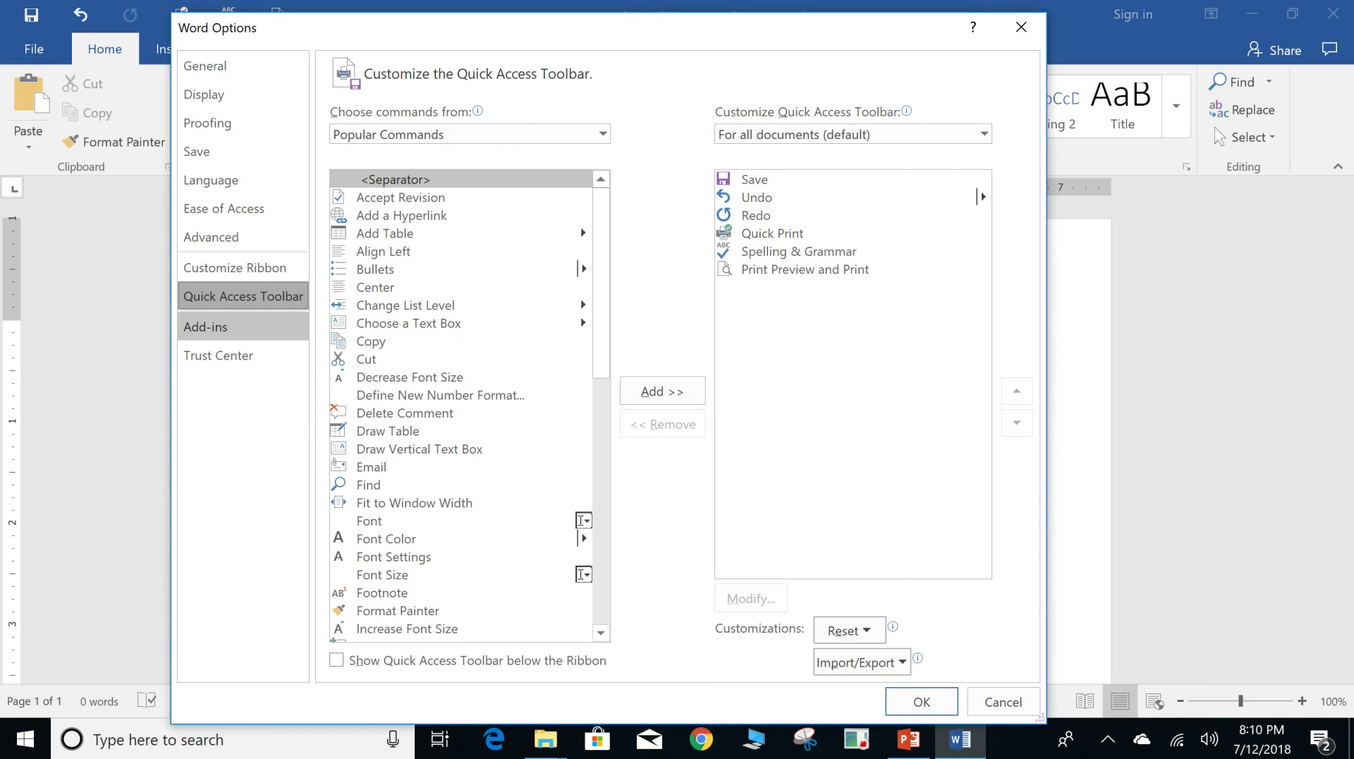
- Review the Office add-ins and choose Word Add-ins as the type to manage
{"action": "left_click", "coordinate": [212, 326]}
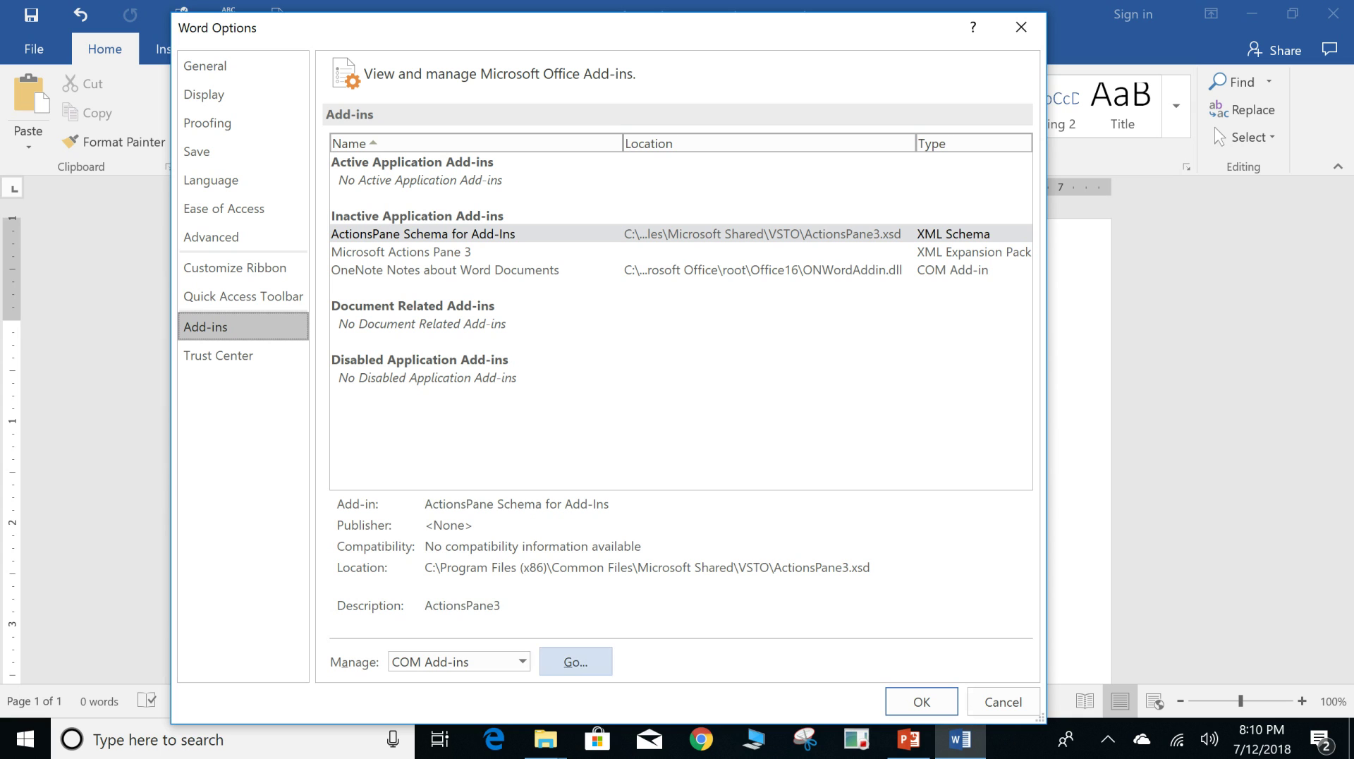
{"action": "left_click", "coordinate": [523, 662]}
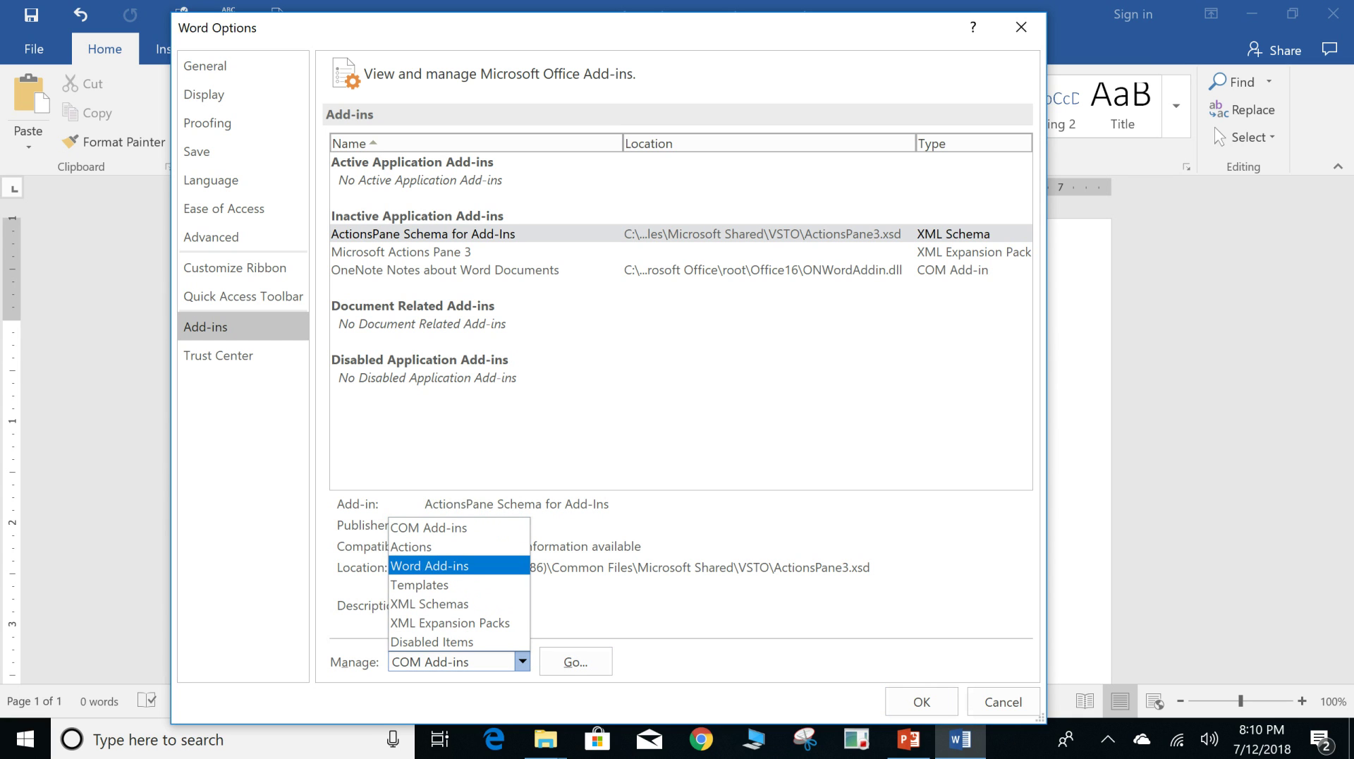
{"action": "left_click", "coordinate": [430, 566]}
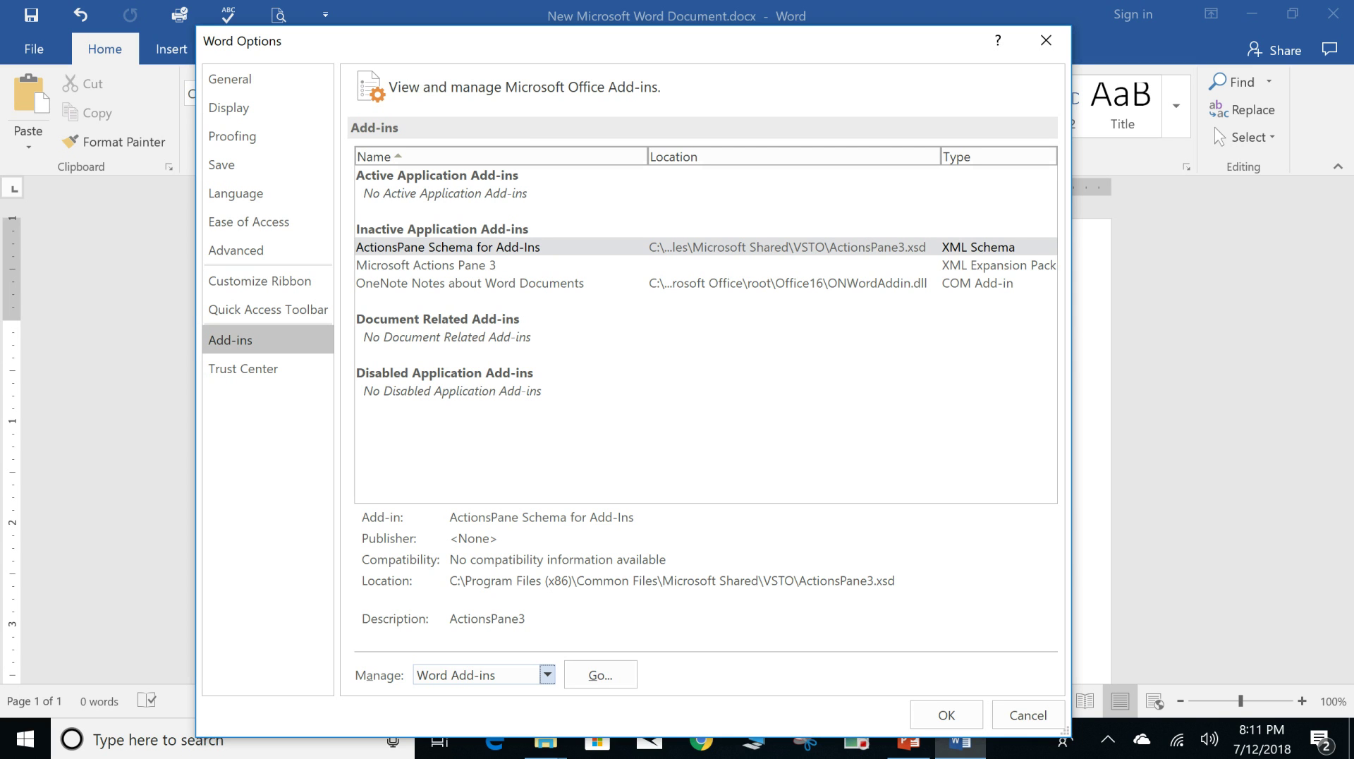
{"action": "left_click_drag", "start_coordinate": [494, 41], "coordinate": [469, 15]}
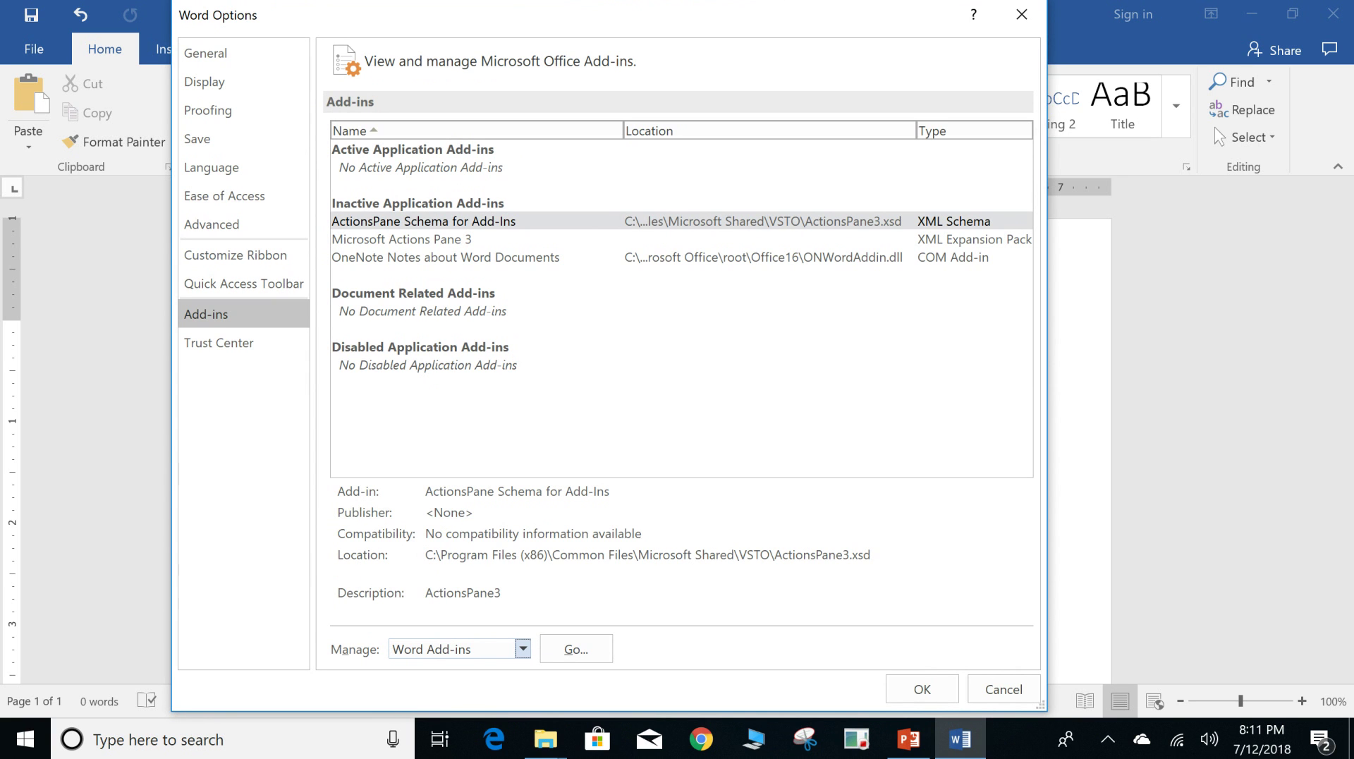
- Open the Trust Center settings and review the Trusted Publishers, Trusted Locations and Trusted Documents pages
{"action": "left_click", "coordinate": [218, 342]}
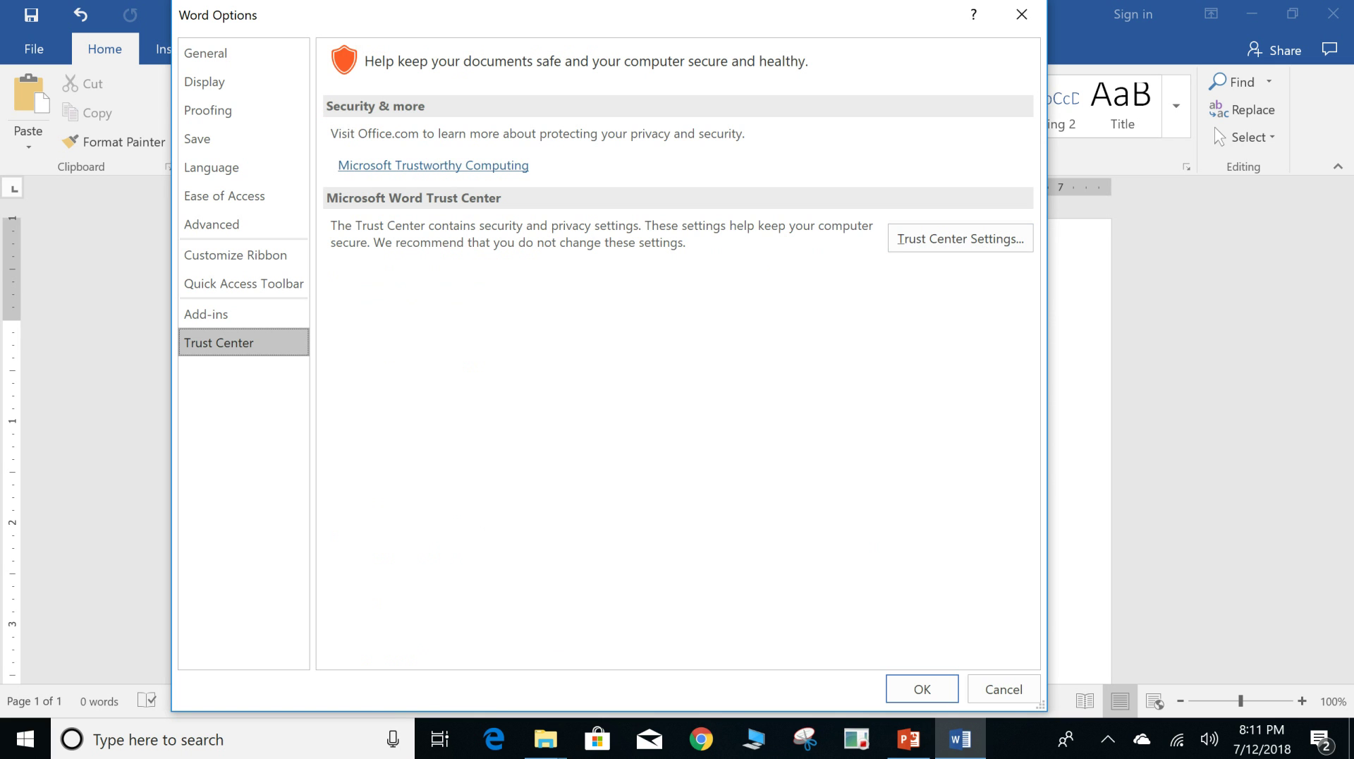
{"action": "left_click", "coordinate": [960, 238]}
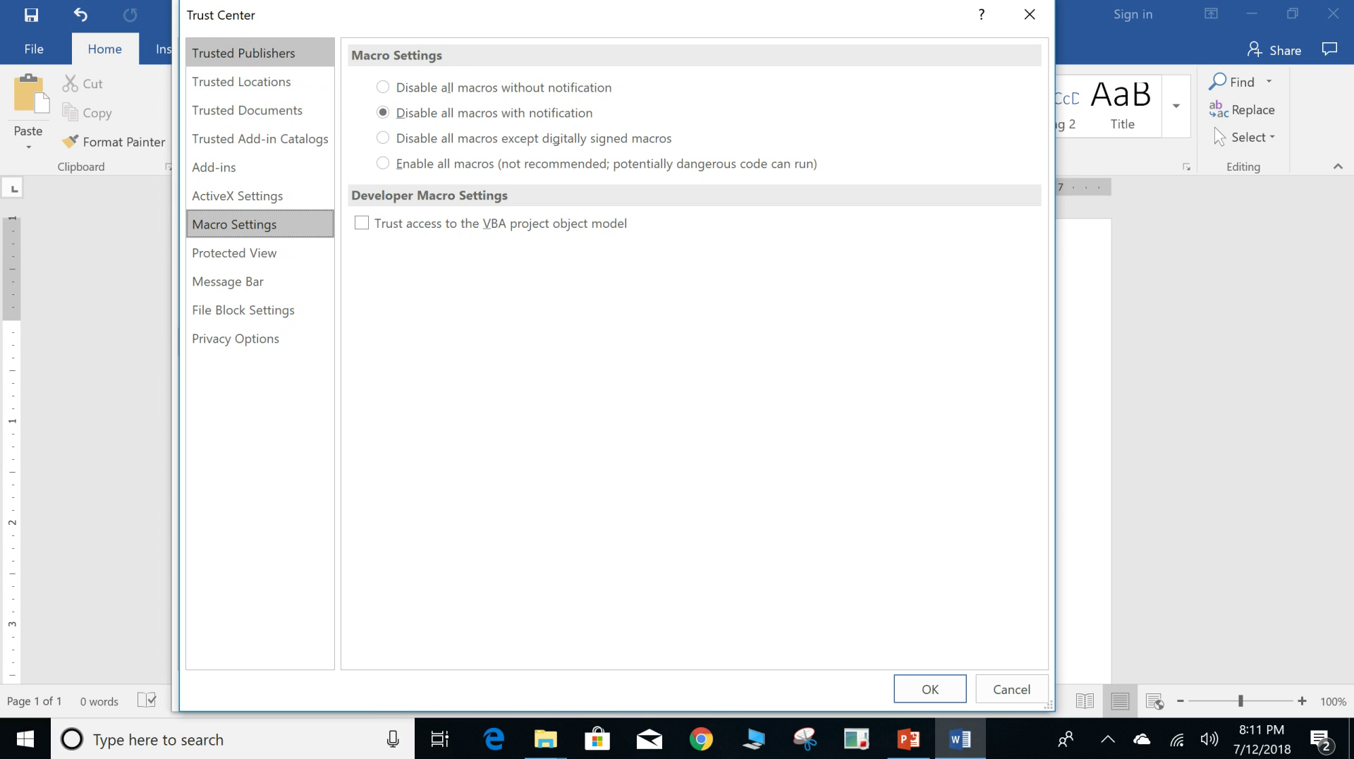
{"action": "left_click", "coordinate": [243, 53]}
{"action": "left_click", "coordinate": [241, 81]}
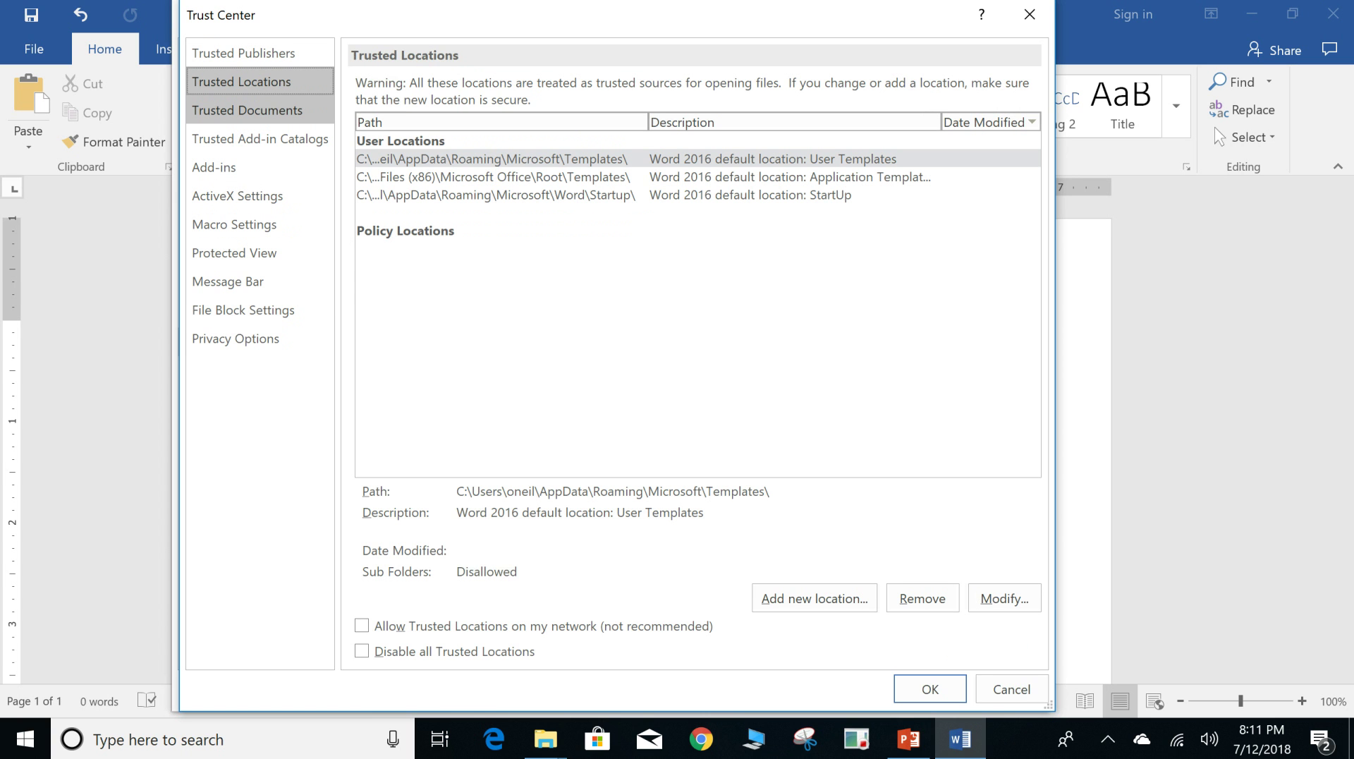
{"action": "left_click", "coordinate": [247, 110]}
{"action": "left_click", "coordinate": [244, 53]}
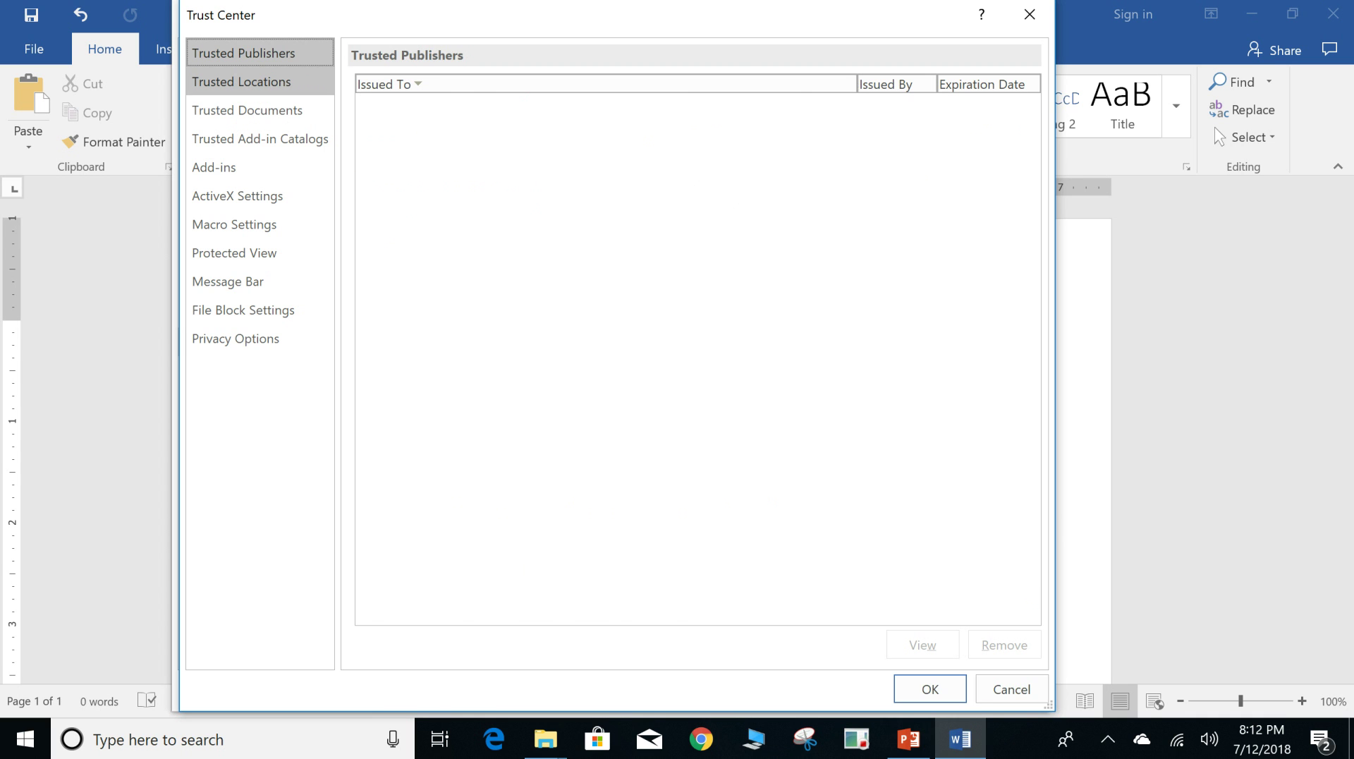
{"action": "left_click", "coordinate": [241, 81]}
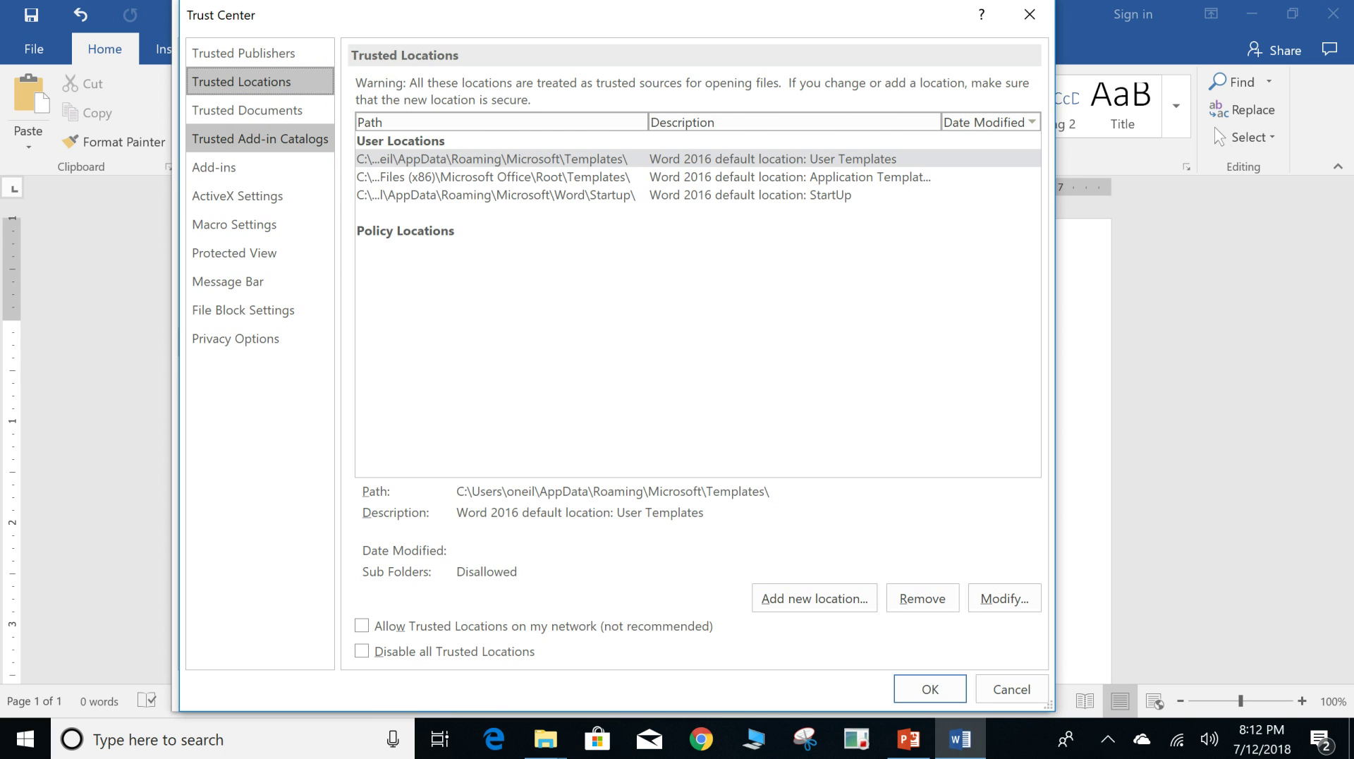
{"action": "left_click", "coordinate": [247, 110]}
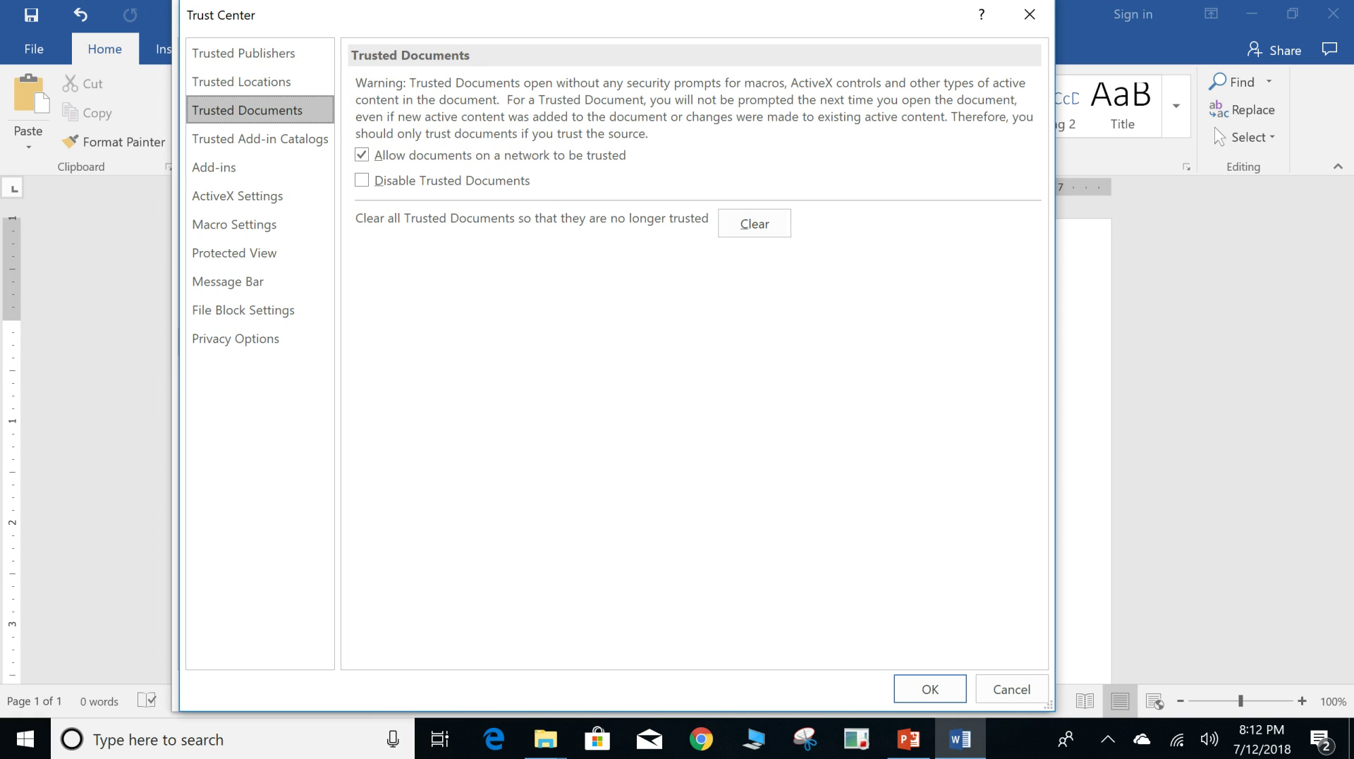
- Review the Trust Center settings for trusted add-in catalogs, add-ins, ActiveX controls and macros
{"action": "left_click", "coordinate": [259, 138]}
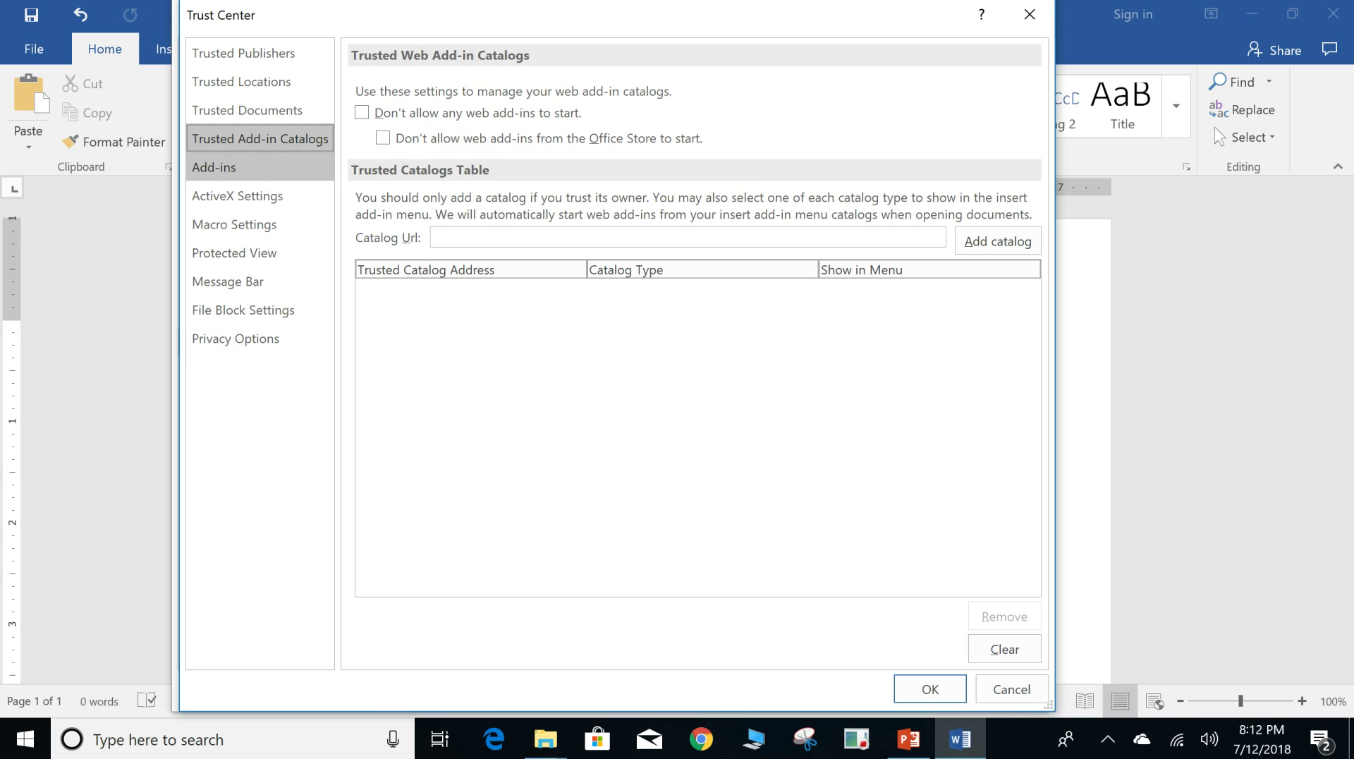
{"action": "left_click", "coordinate": [259, 167]}
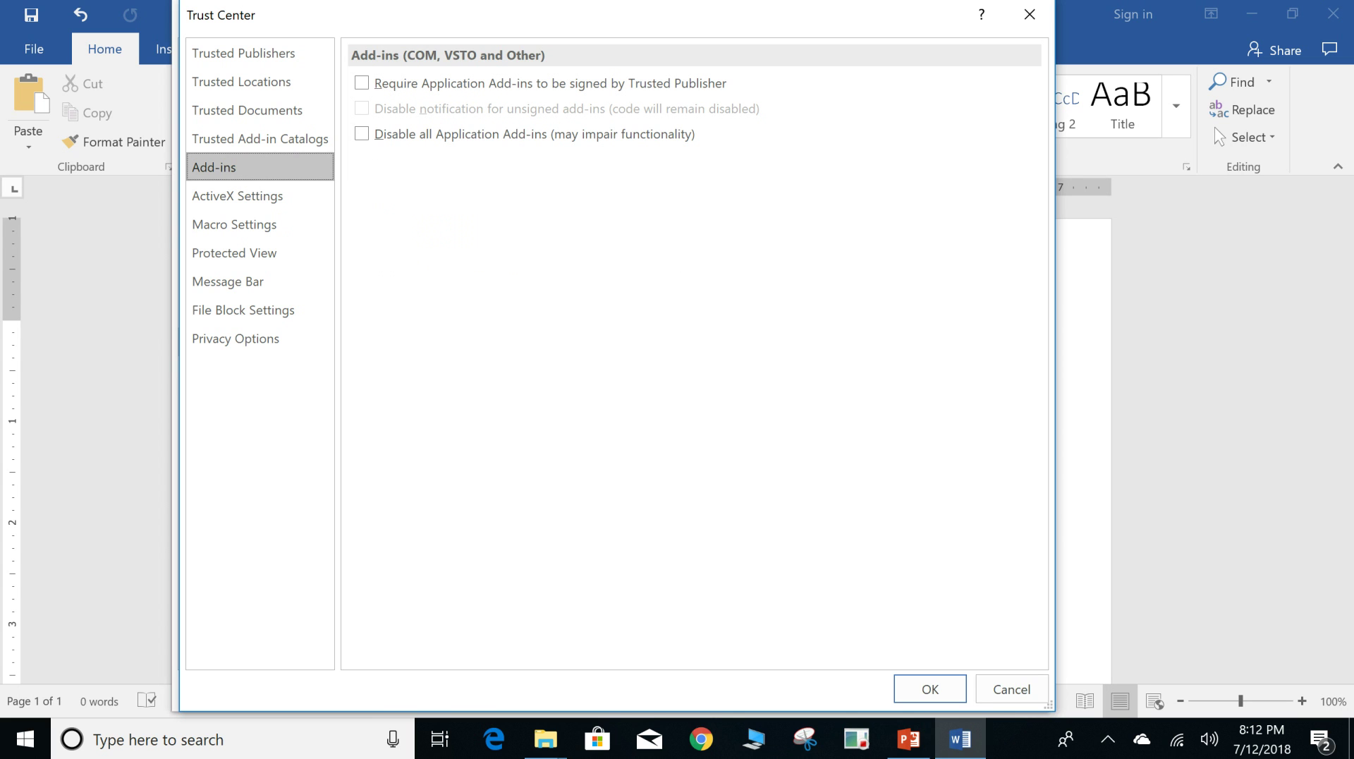
{"action": "left_click", "coordinate": [237, 195]}
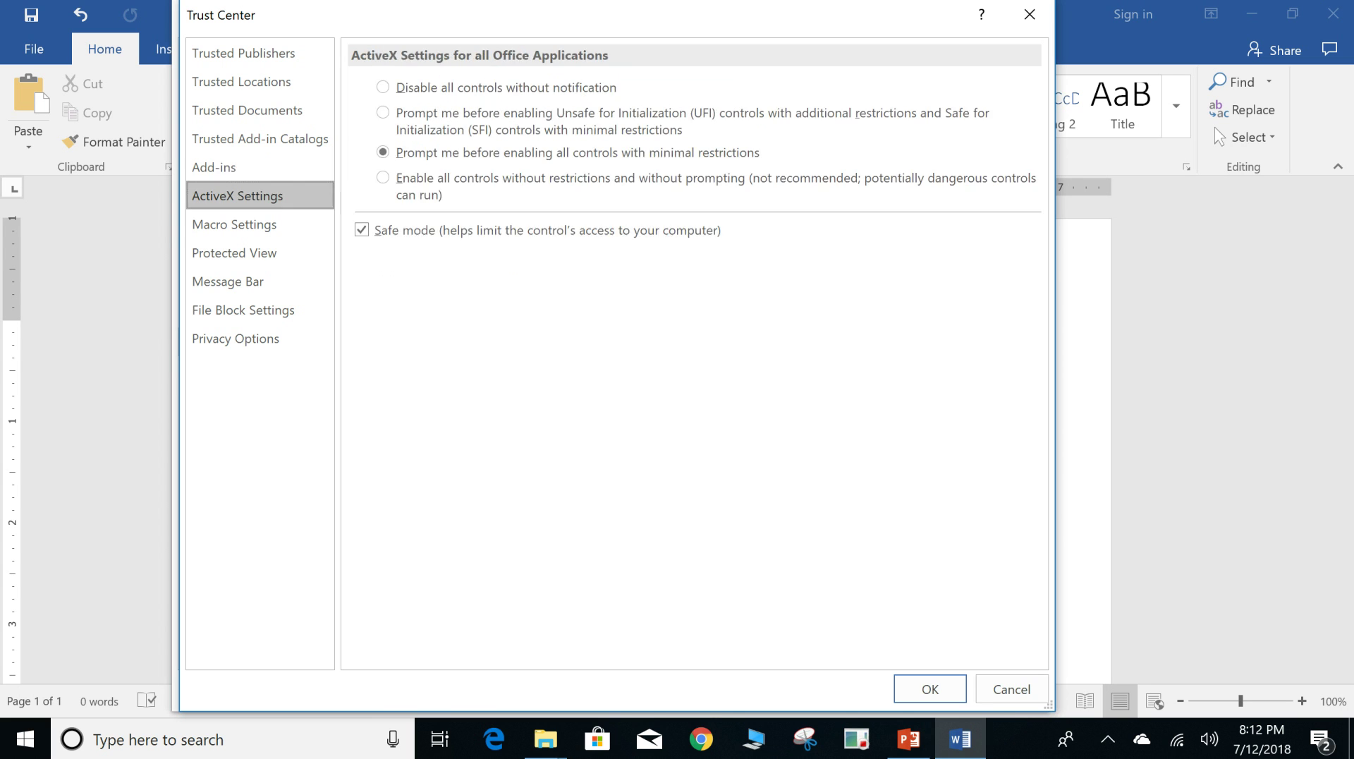
{"action": "left_click", "coordinate": [234, 224]}
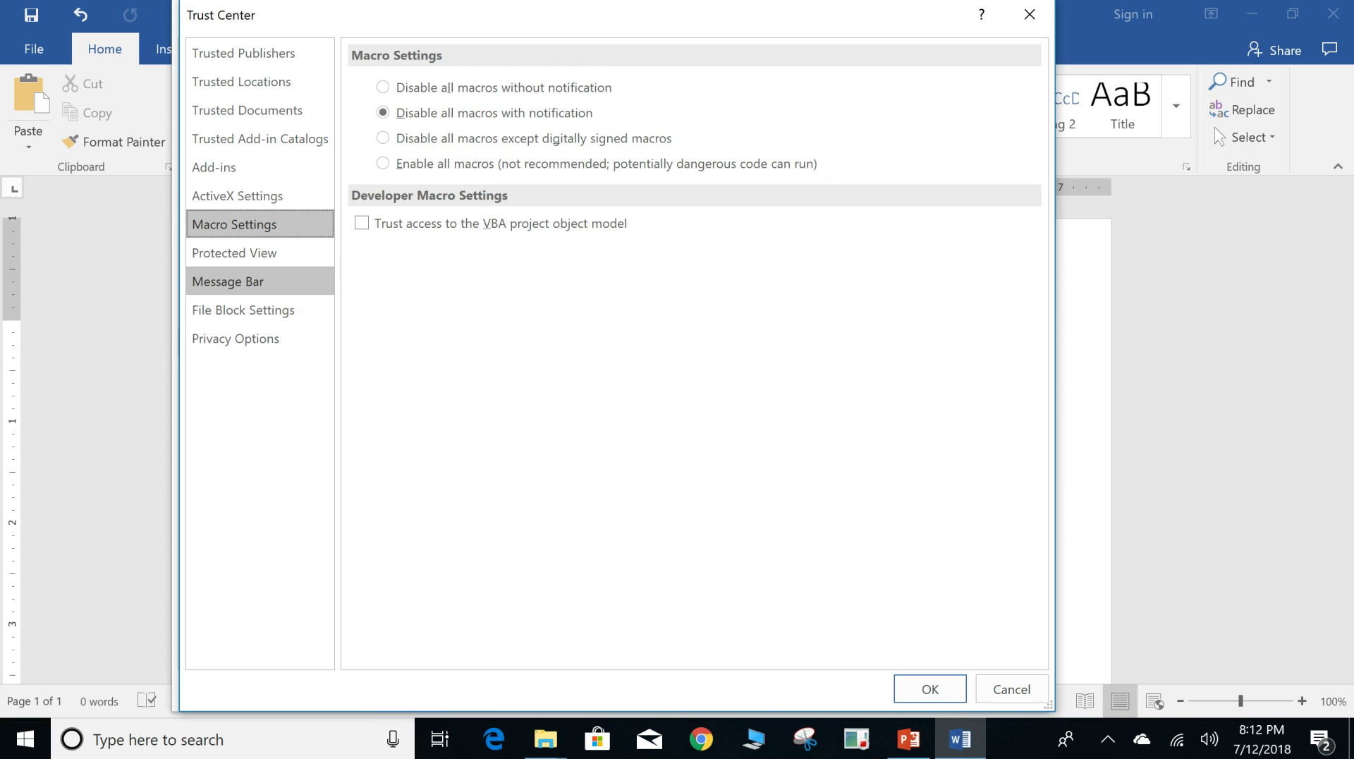
- Review the Trust Center's Protected View, Message Bar, File Block Settings and Privacy Options pages
{"action": "left_click", "coordinate": [234, 253]}
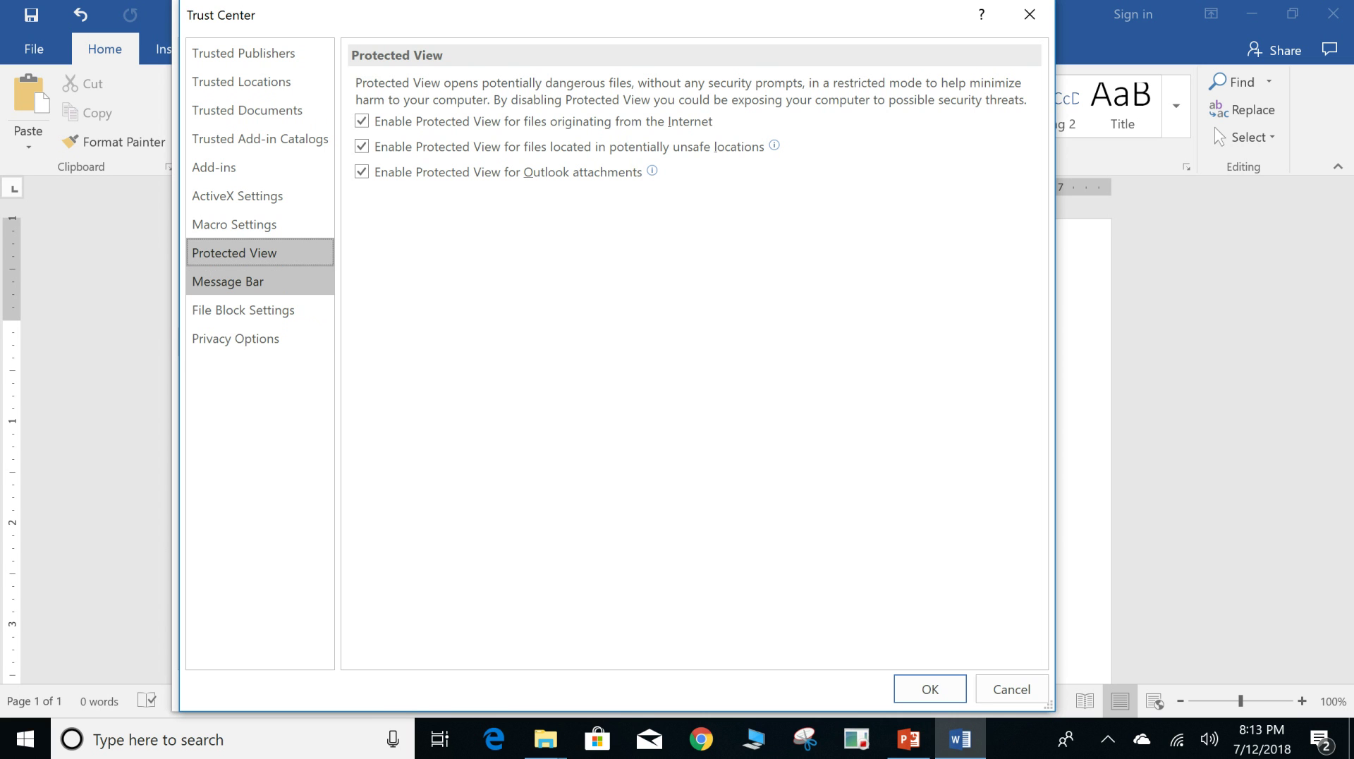
{"action": "left_click", "coordinate": [227, 282]}
{"action": "left_click", "coordinate": [243, 309]}
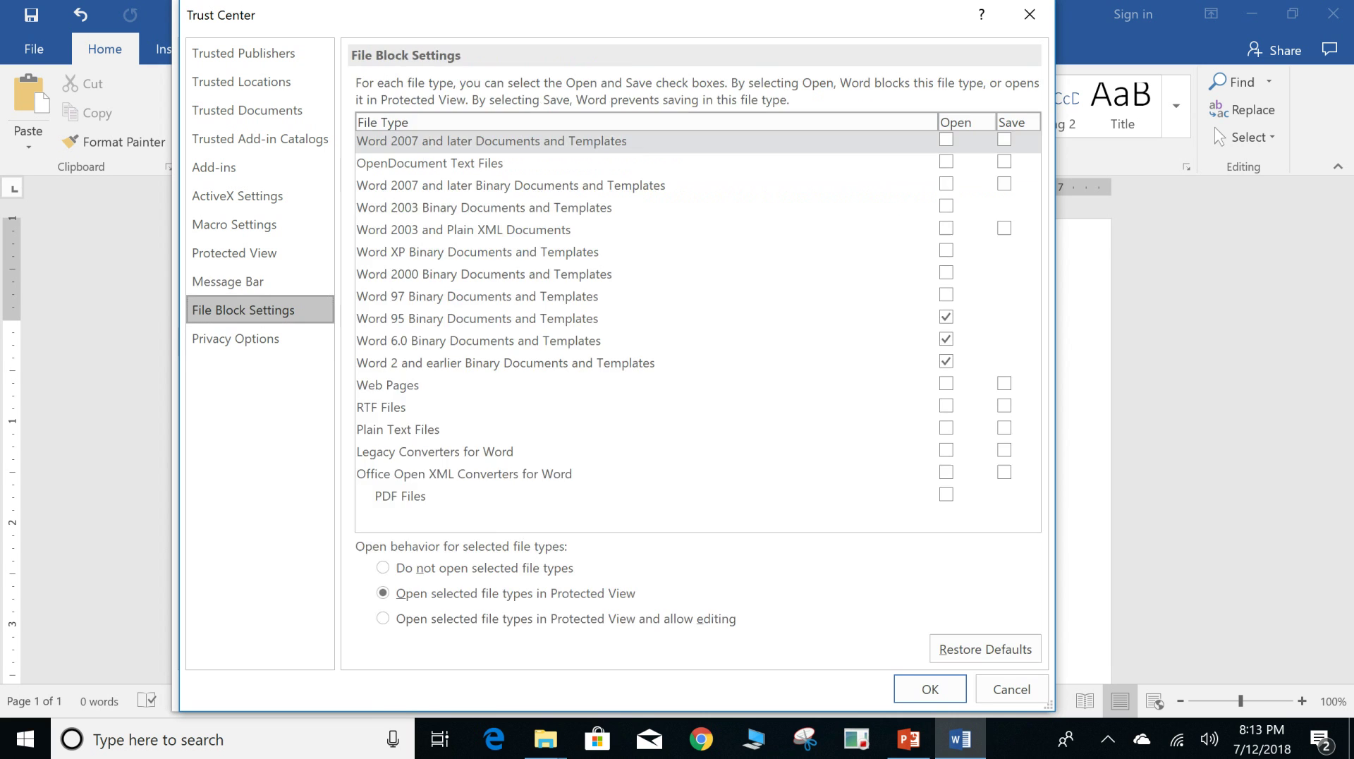
{"action": "left_click", "coordinate": [236, 339]}
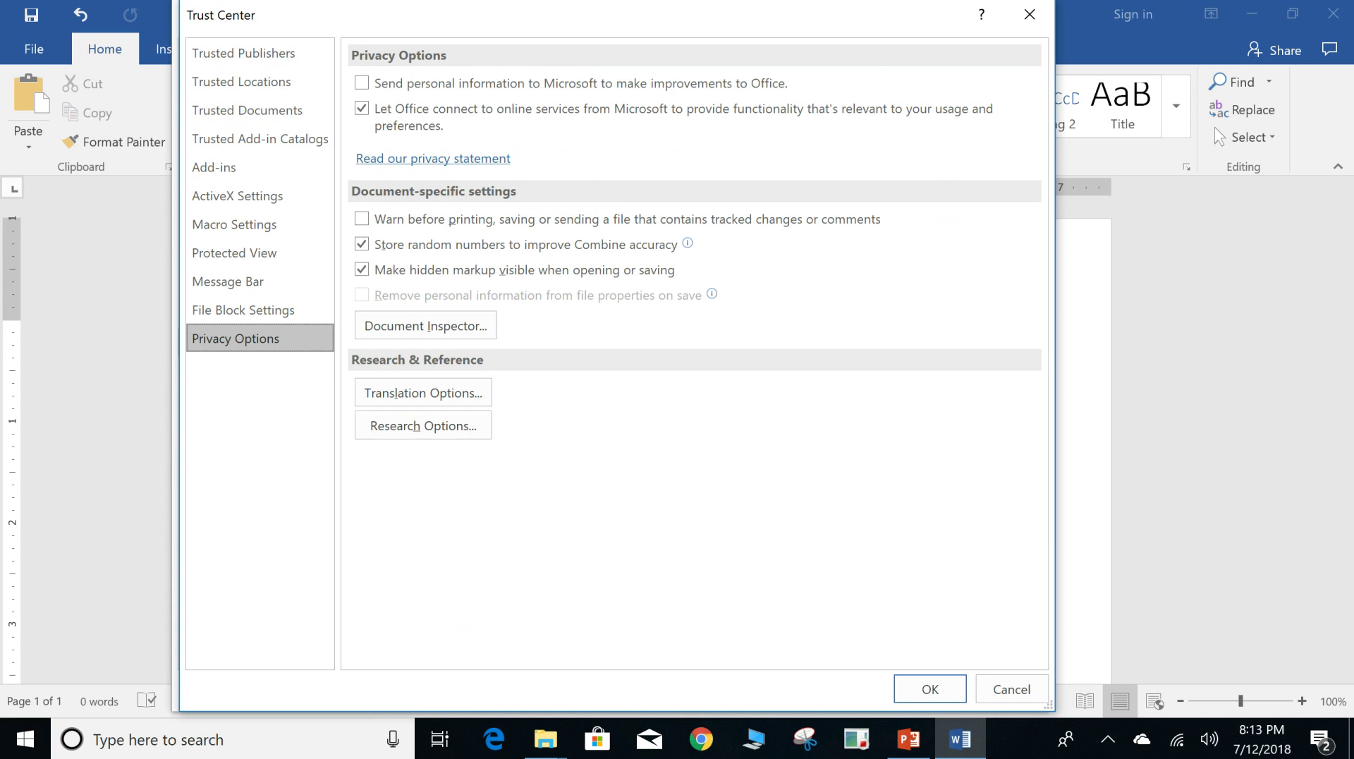
- Close the Trust Center and the Word Options dialog without applying any changes
{"action": "left_click", "coordinate": [1011, 689]}
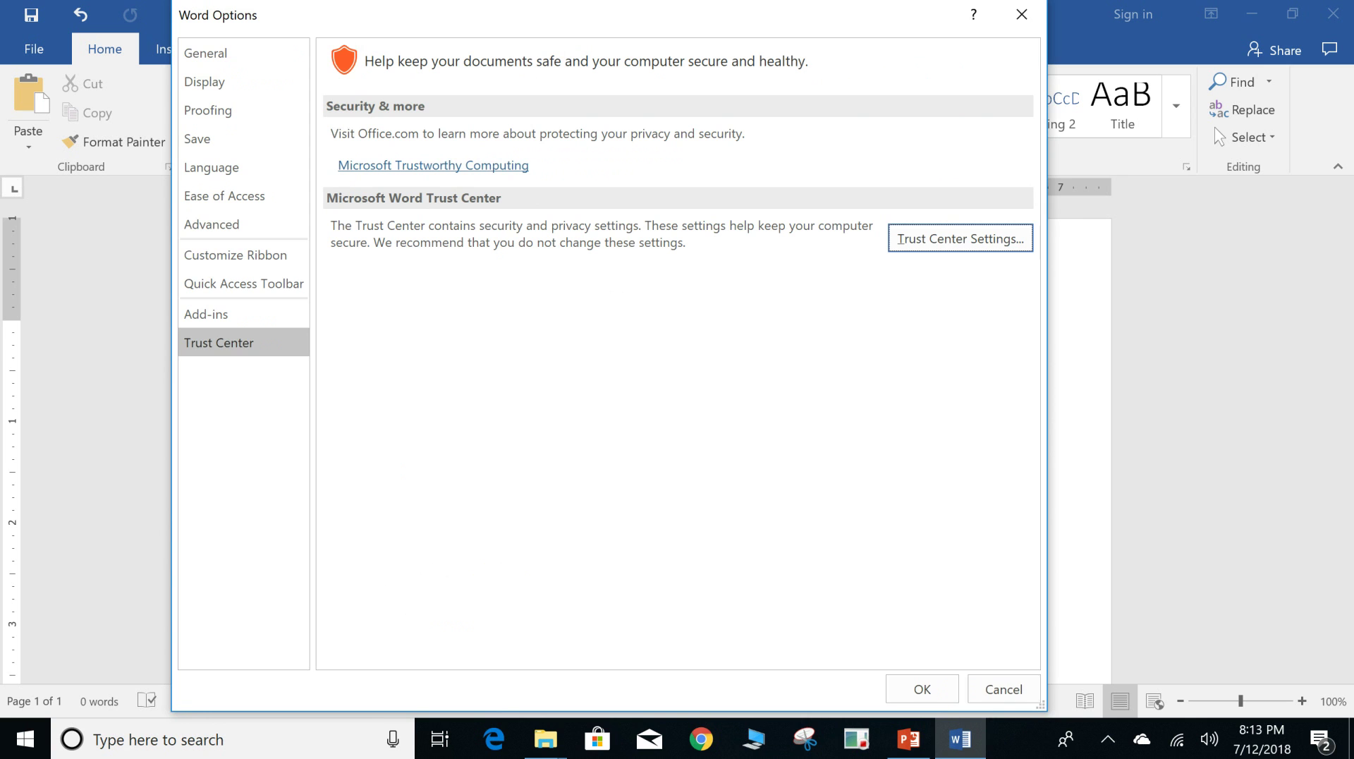
{"action": "left_click", "coordinate": [1003, 689]}
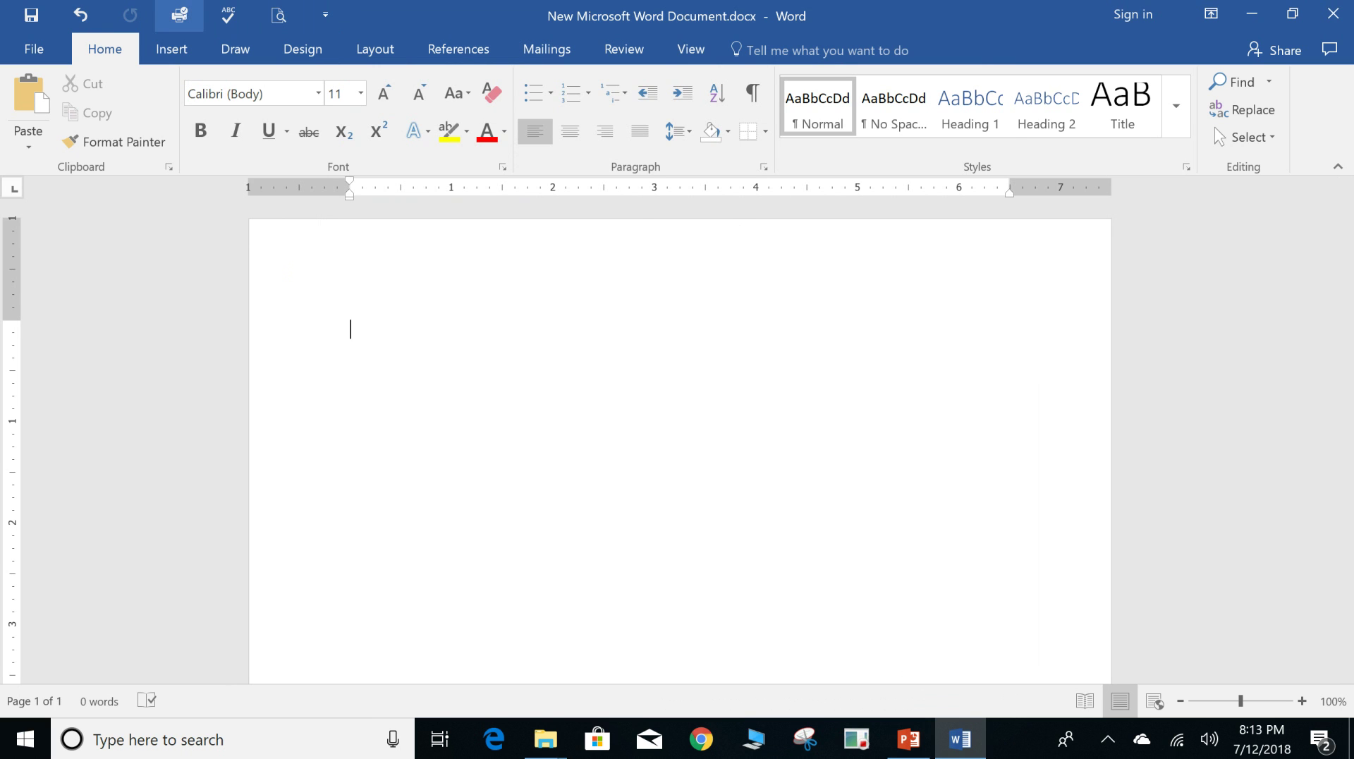
- Review the printer and page settings in Print Preview, reaching them from the Quick Access Toolbar and from the File menu, and return to the document
{"action": "left_click", "coordinate": [278, 16]}
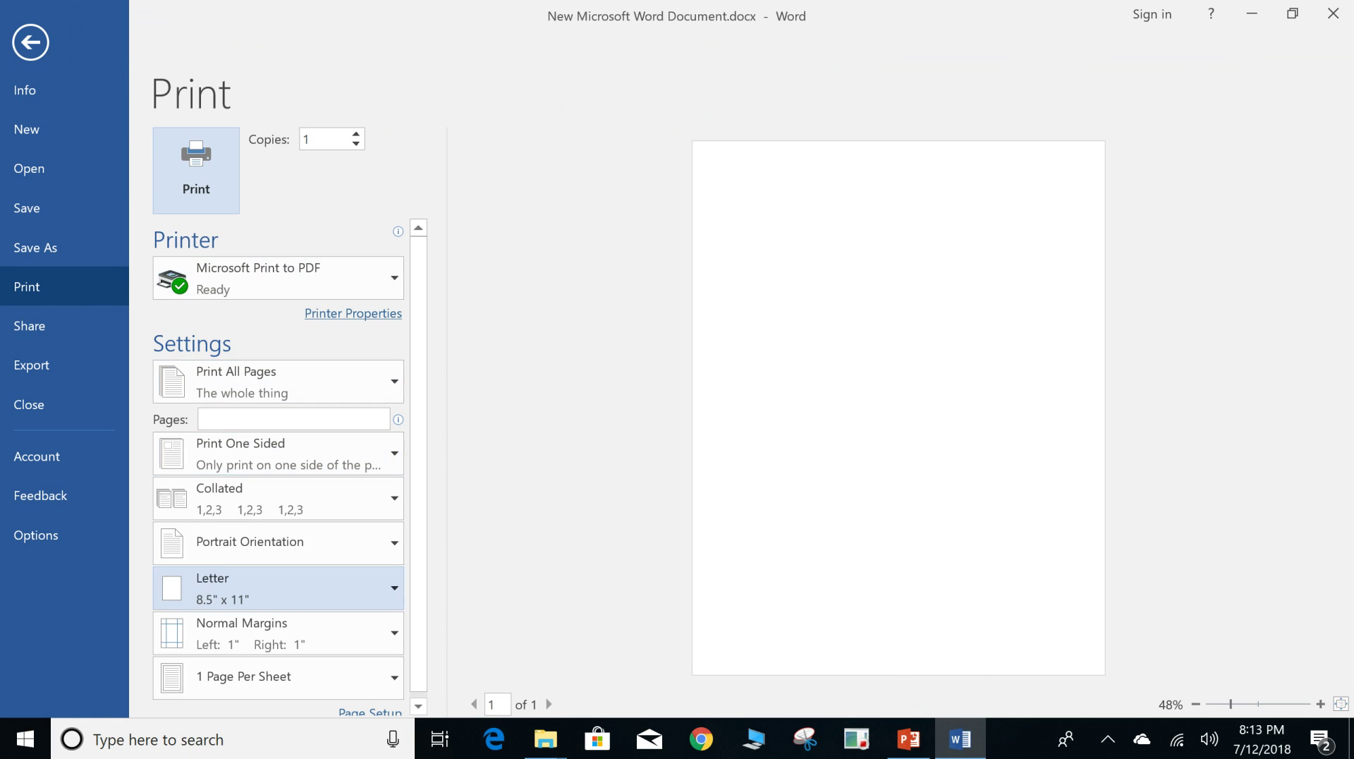
{"action": "scroll", "coordinate": [282, 586], "scroll_direction": "down", "scroll_amount": 1}
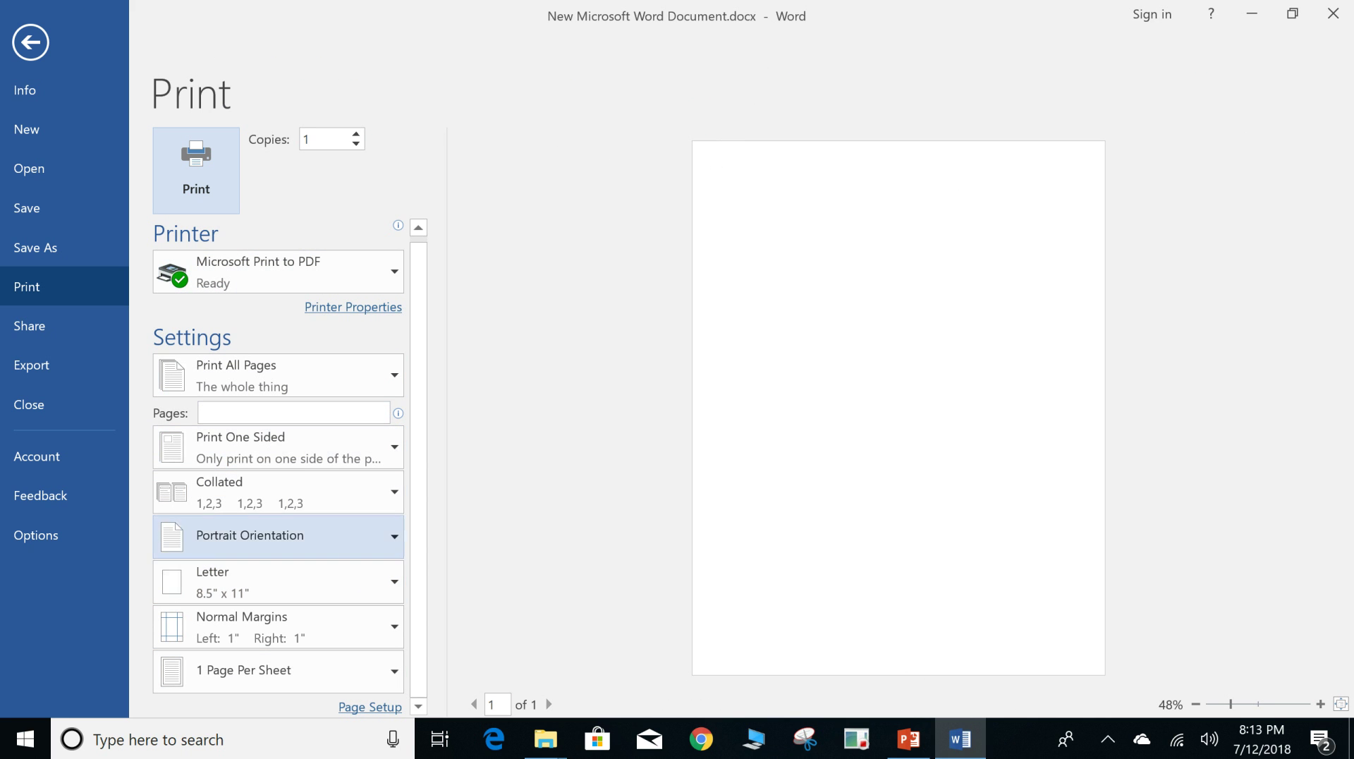
{"action": "mouse_move", "coordinate": [397, 225]}
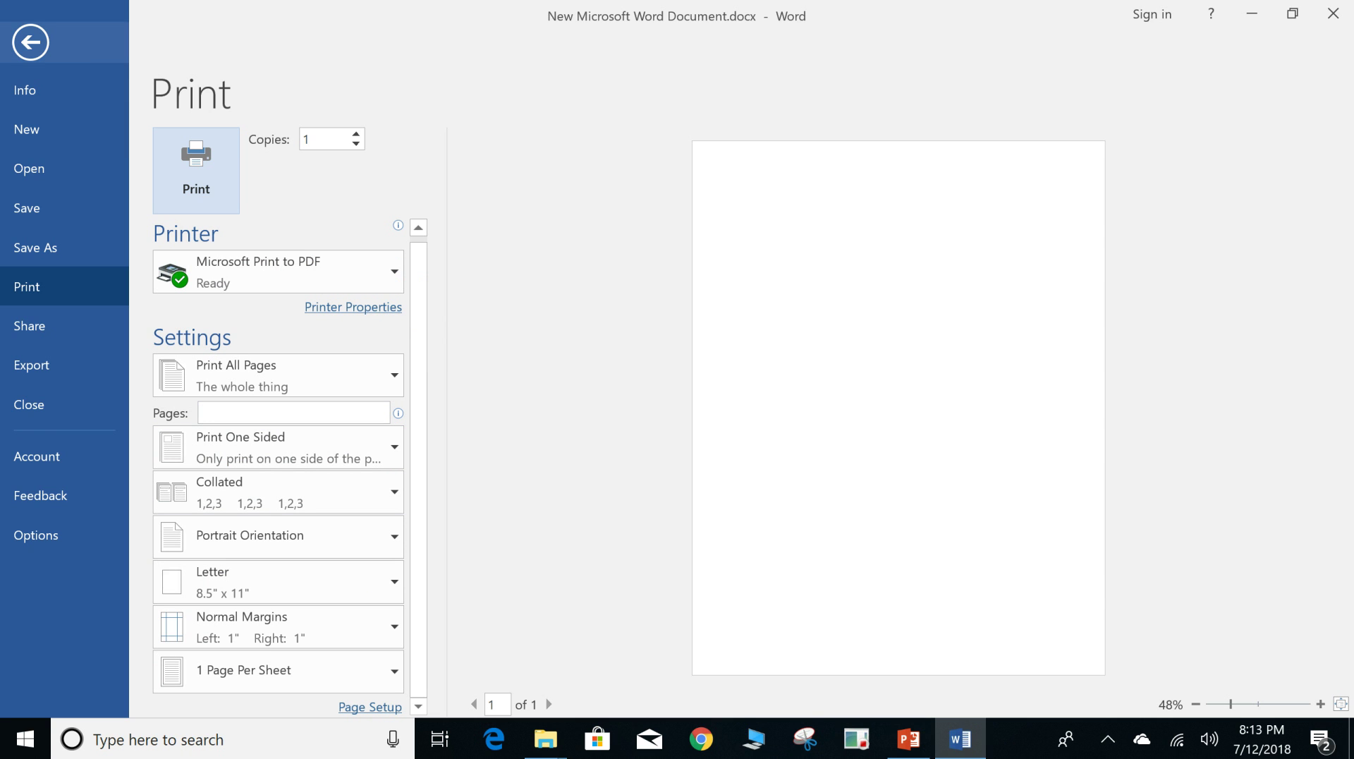
{"action": "left_click", "coordinate": [30, 41]}
{"action": "left_click", "coordinate": [28, 46]}
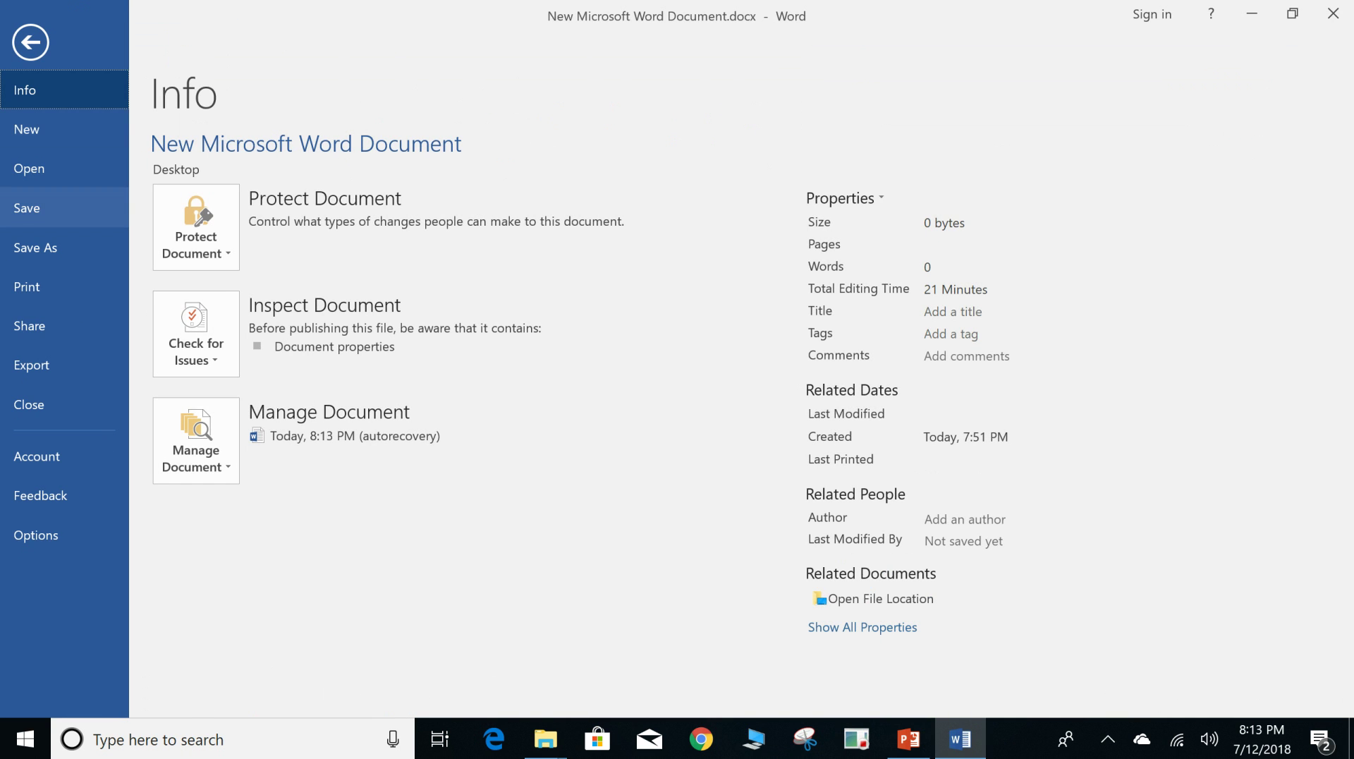
{"action": "left_click", "coordinate": [27, 286]}
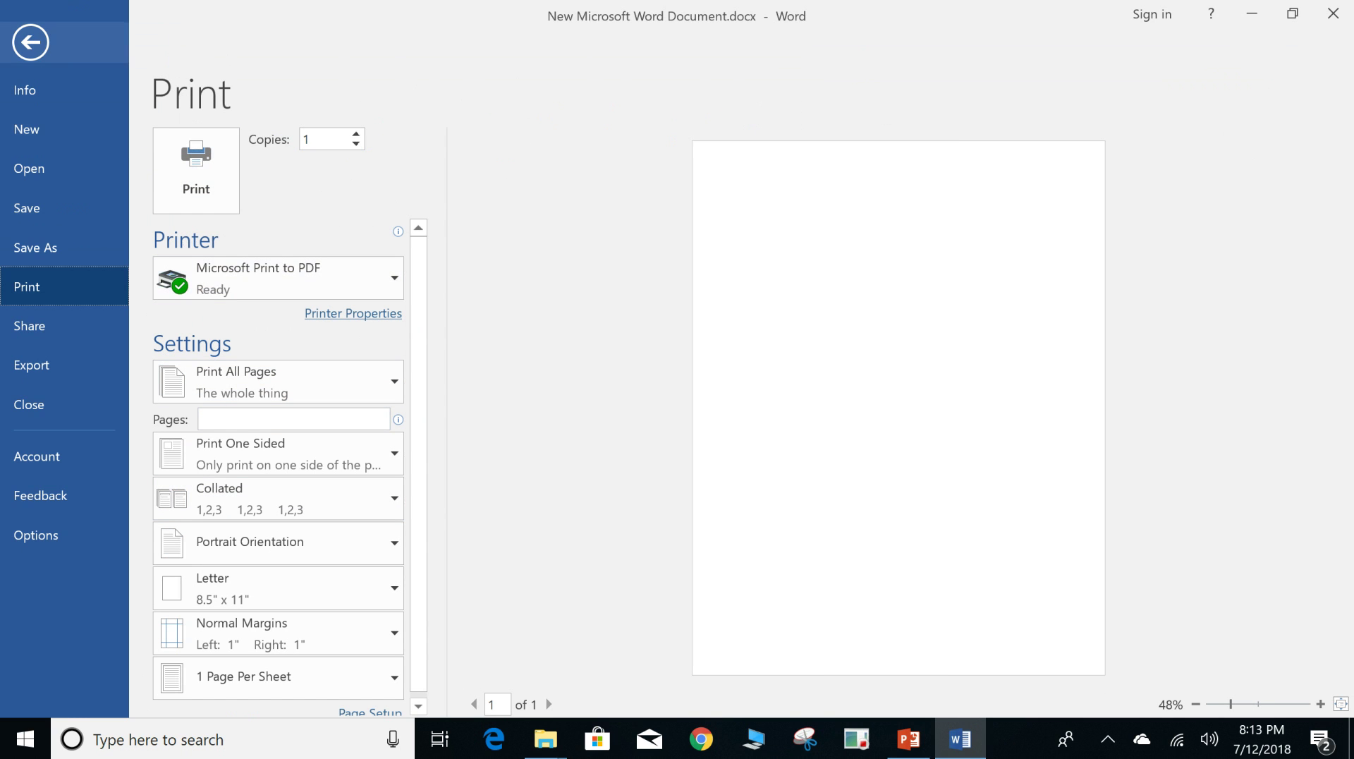
{"action": "key", "text": "Escape"}
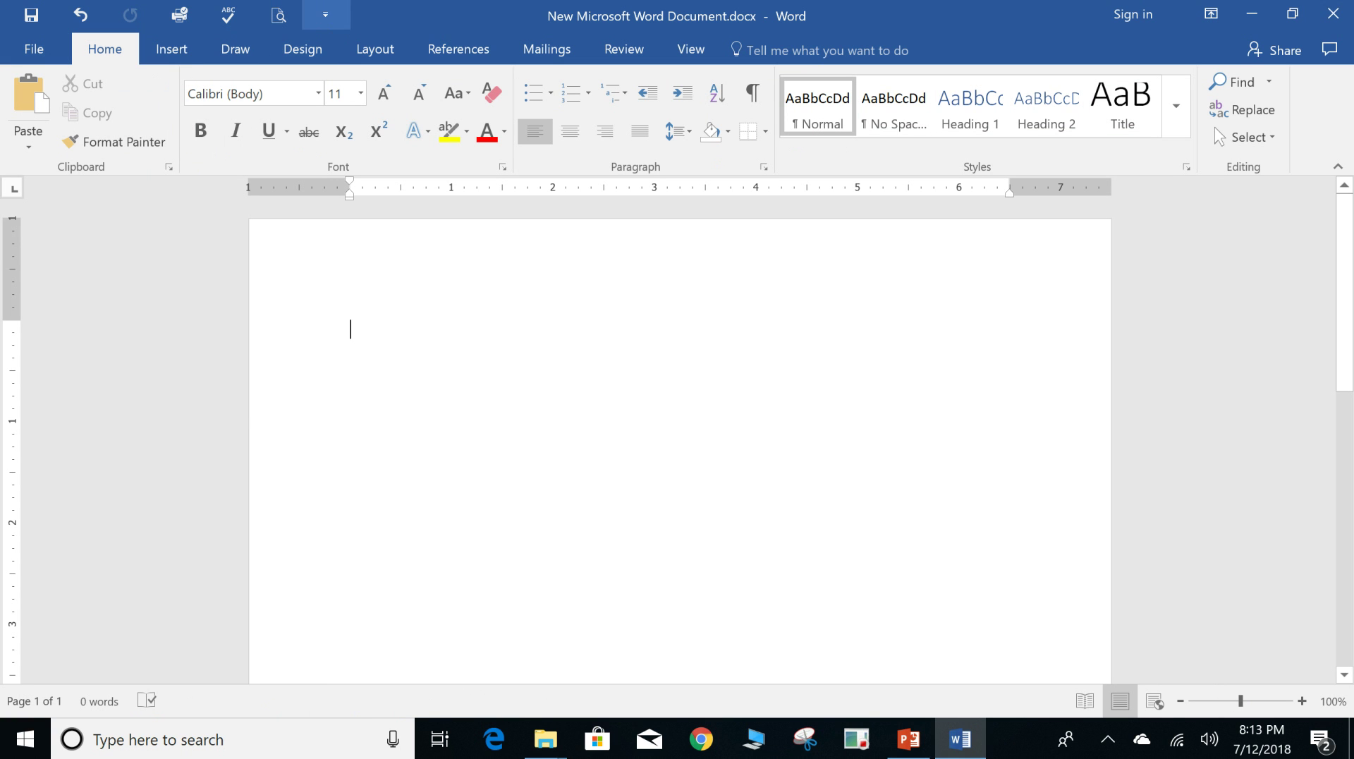
- Review the commands offered for customizing the Quick Access Toolbar, leaving its selection as it is
{"action": "left_click", "coordinate": [325, 14]}
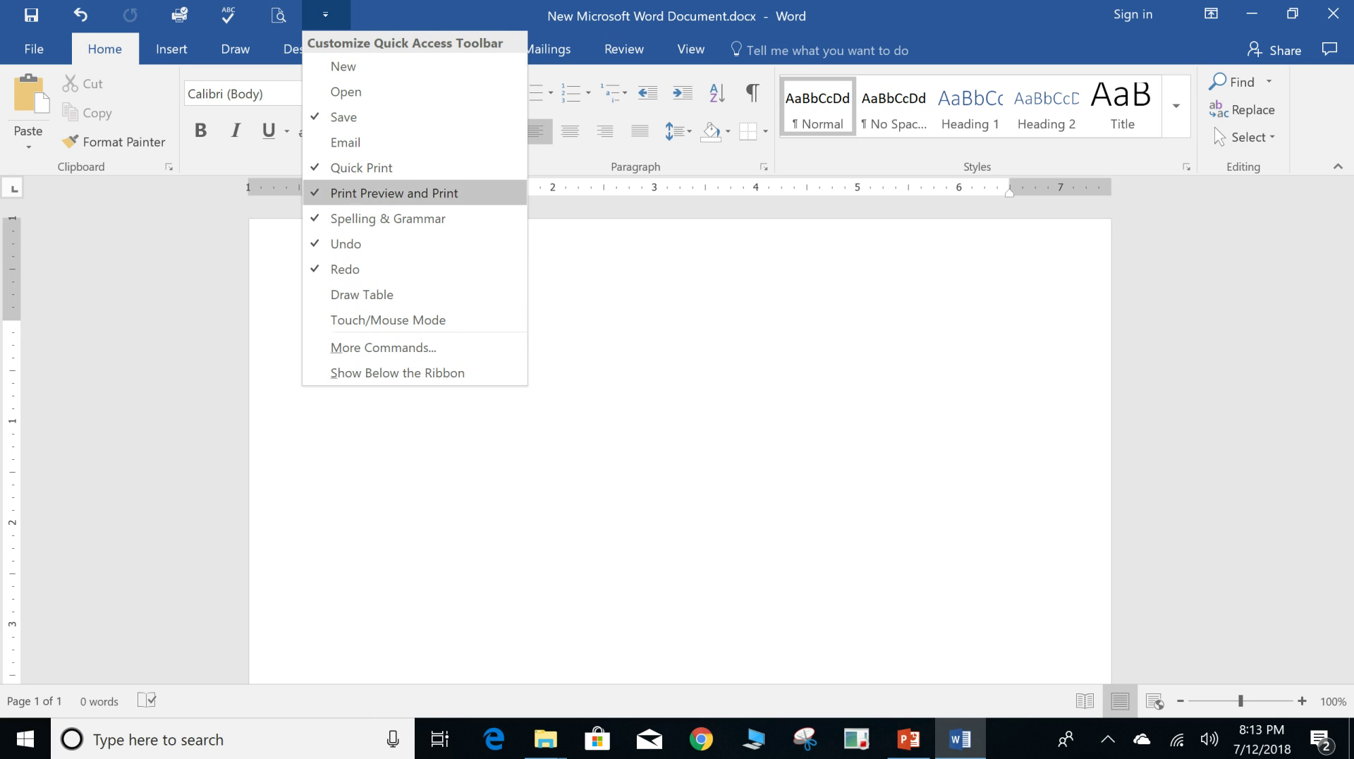
{"action": "key", "text": "Escape"}
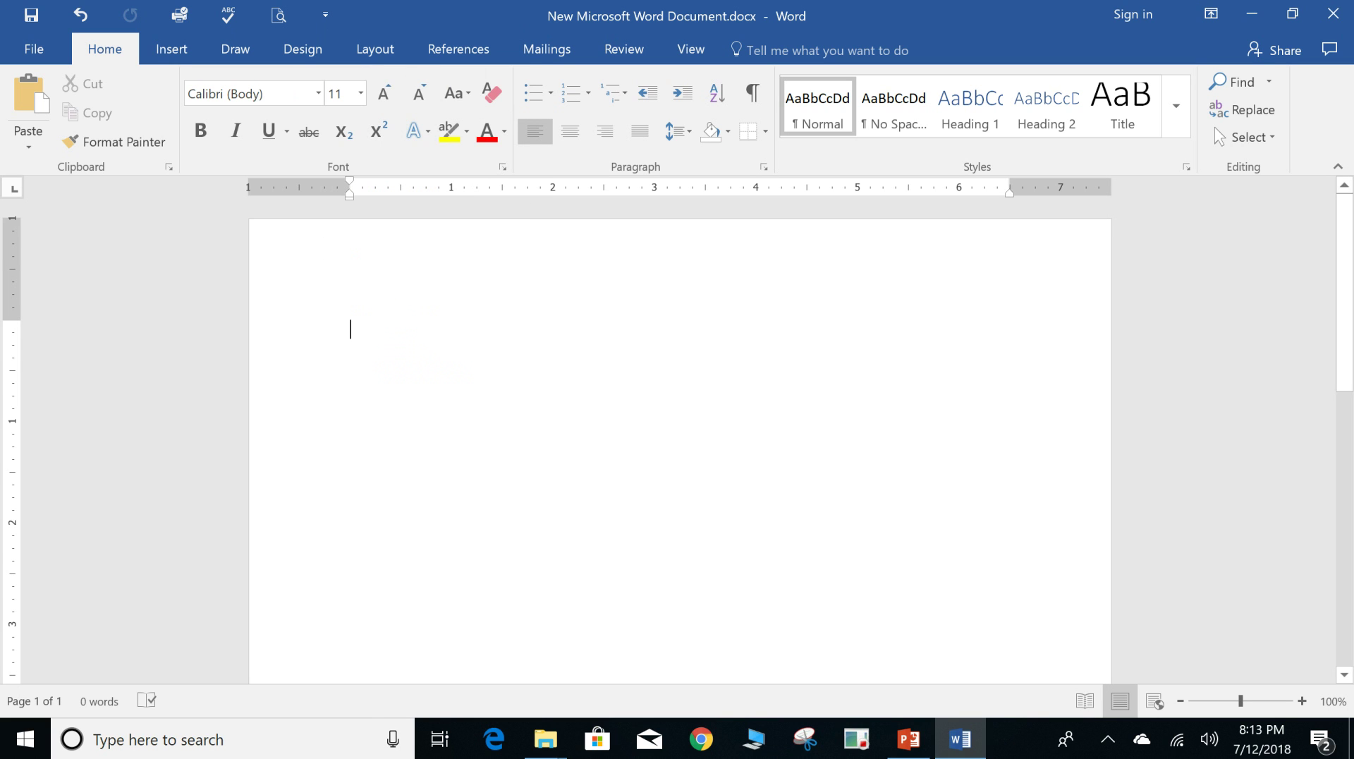